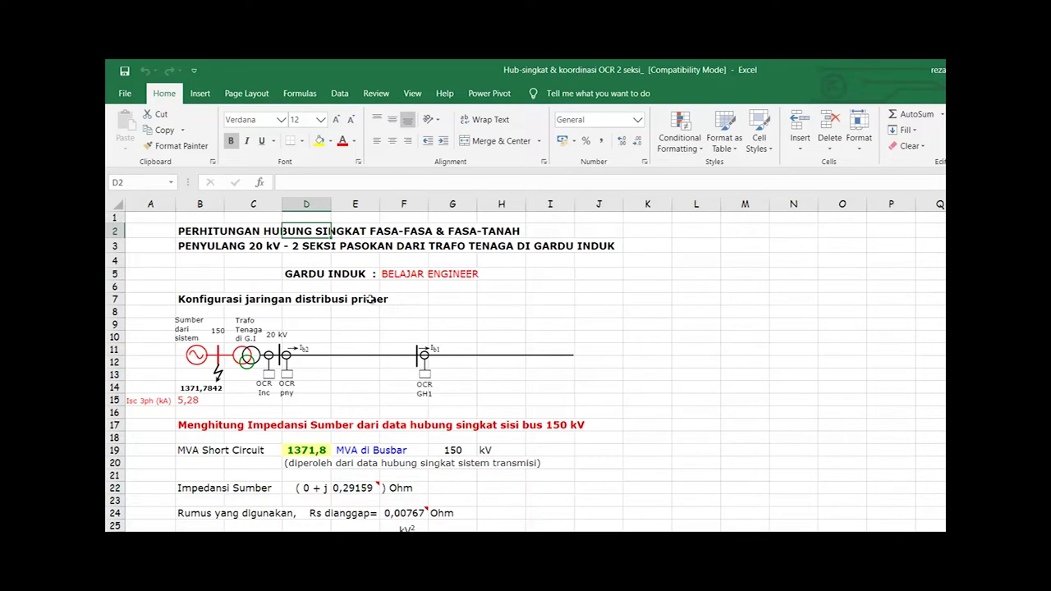
Review the sheet's title rows and the source side of the primary distribution diagram, down to the three-phase short-circuit current in B15
key("Down")
key("Down")
key("Down")
key("Down")
key("Down")
key("Down")
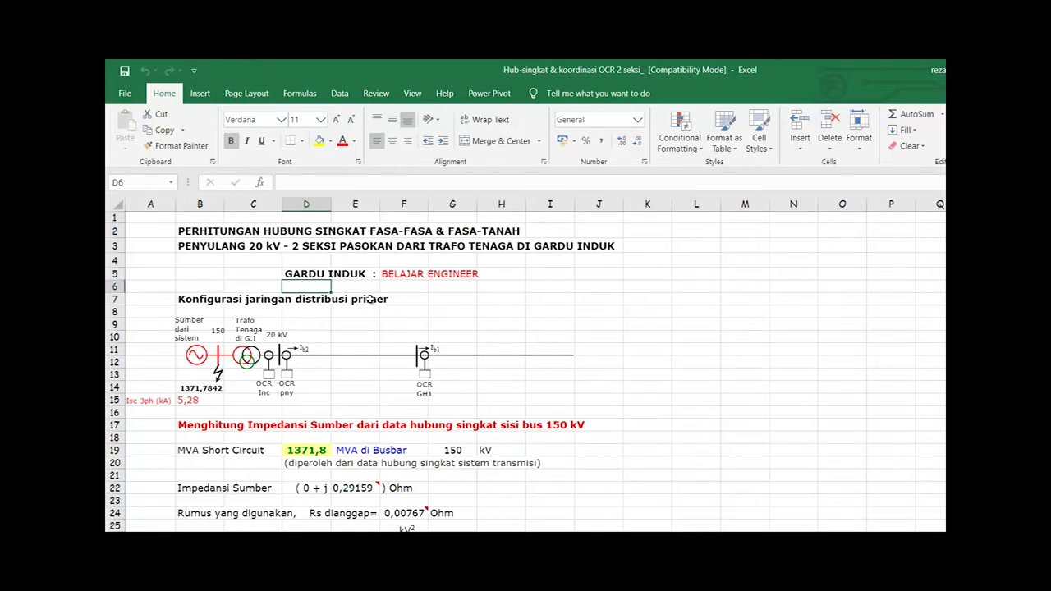
key("Left")
key("Left")
key("Down")
key("Down")
key("Down")
key("Down")
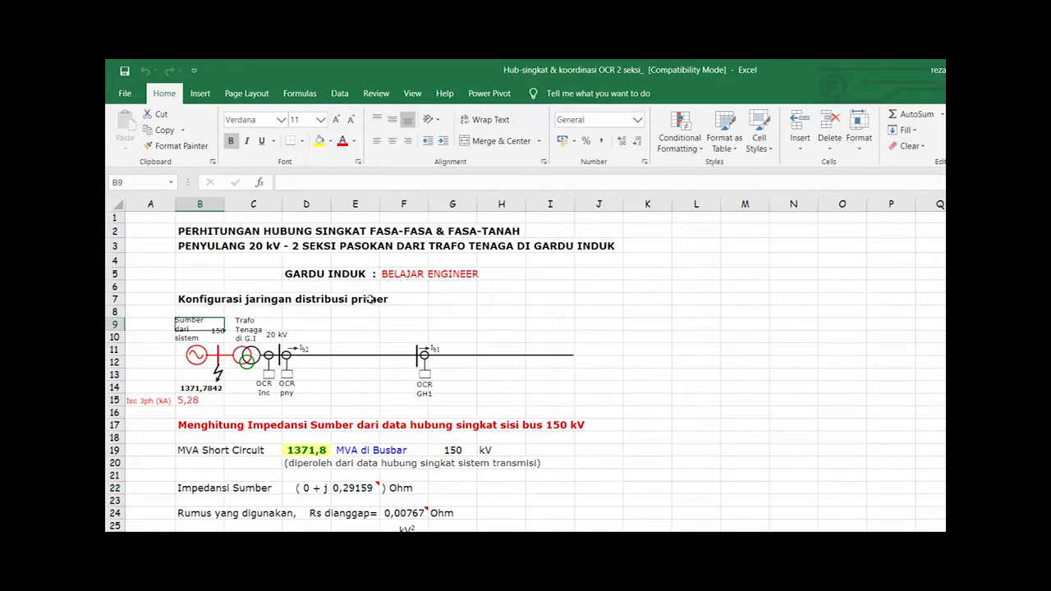
key("Down")
key("Down")
key("Down")
key("Down")
key("Down")
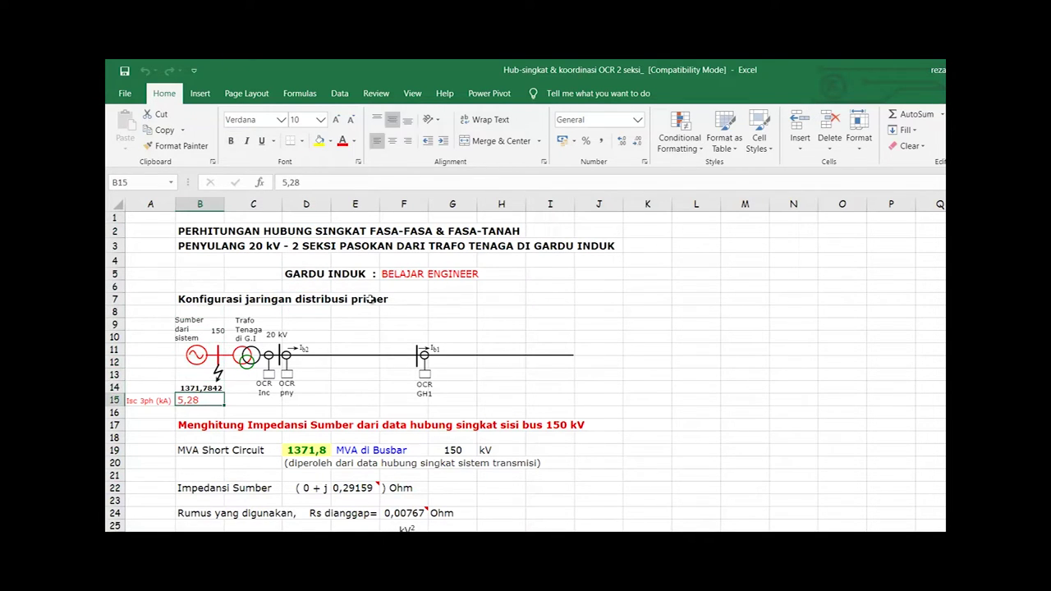
Trace the primary distribution diagram from the system source in B9 to the feeder line around E13
key("Right")
key("Up")
key("Up")
key("Left")
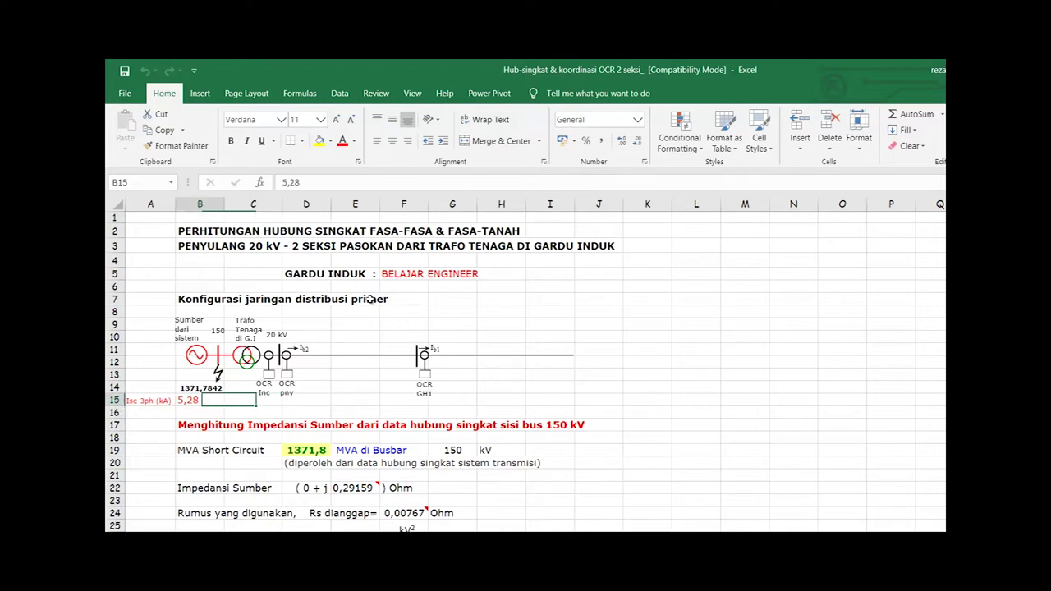
key("Up")
key("Up")
key("Up")
key("Up")
key("Up")
key("Up")
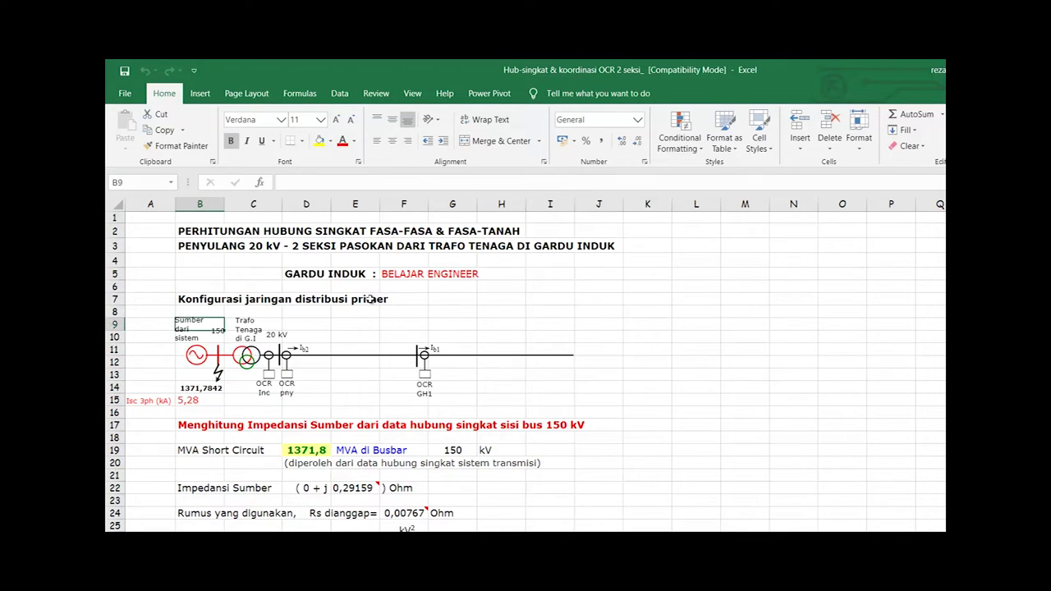
key("Right")
key("Right")
key("Right")
key("Down")
key("Down")
key("Down")
key("Down")
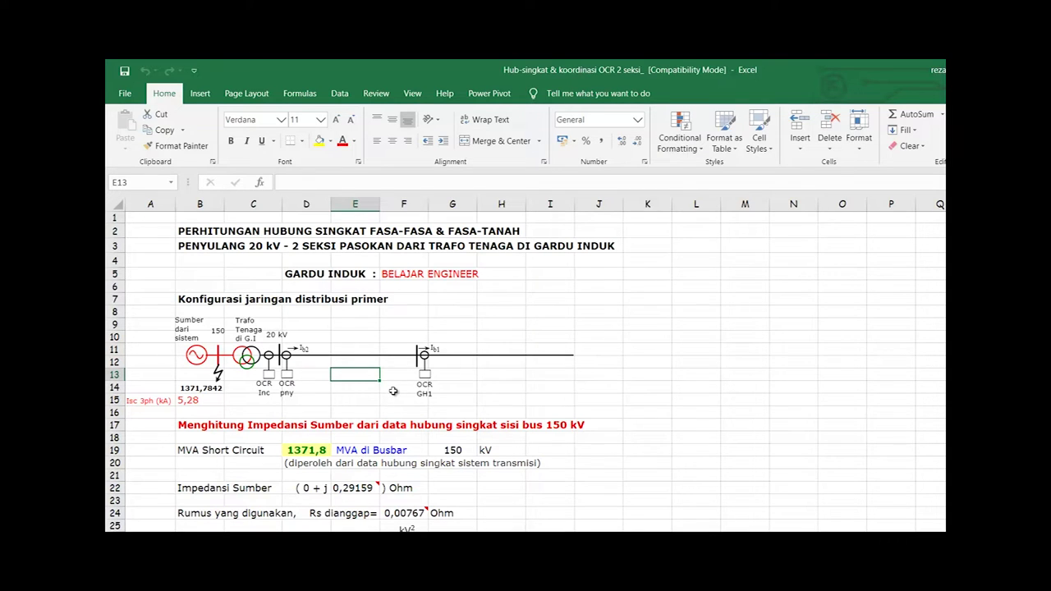
Examine the single-line diagram from the OCR GH1 section back to the system source
left_click(498, 393)
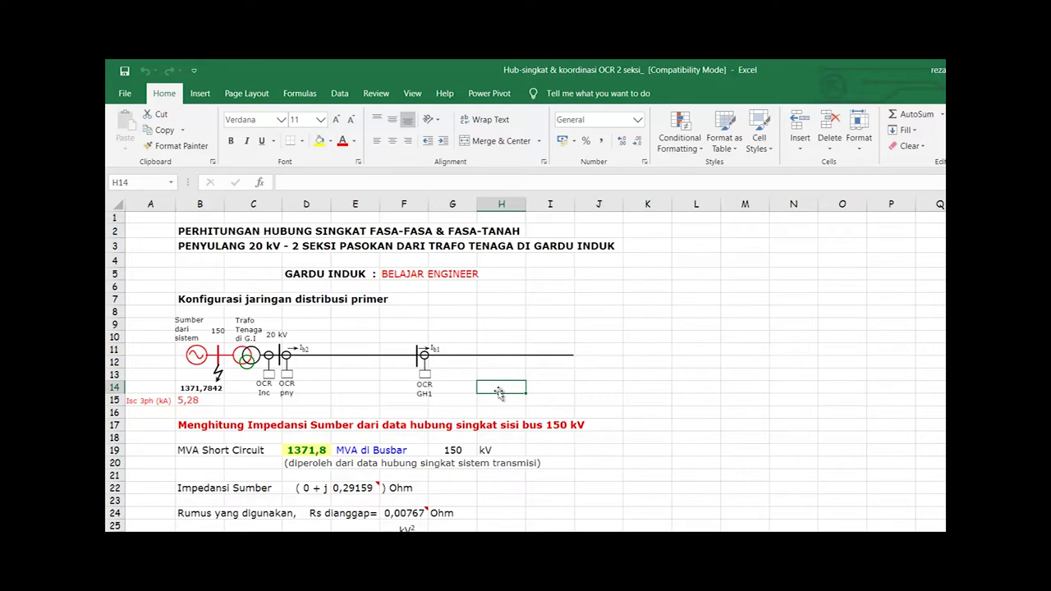
key("Left")
key("Left")
key("Left")
key("Left")
key("Left")
key("Left")
key("Left")
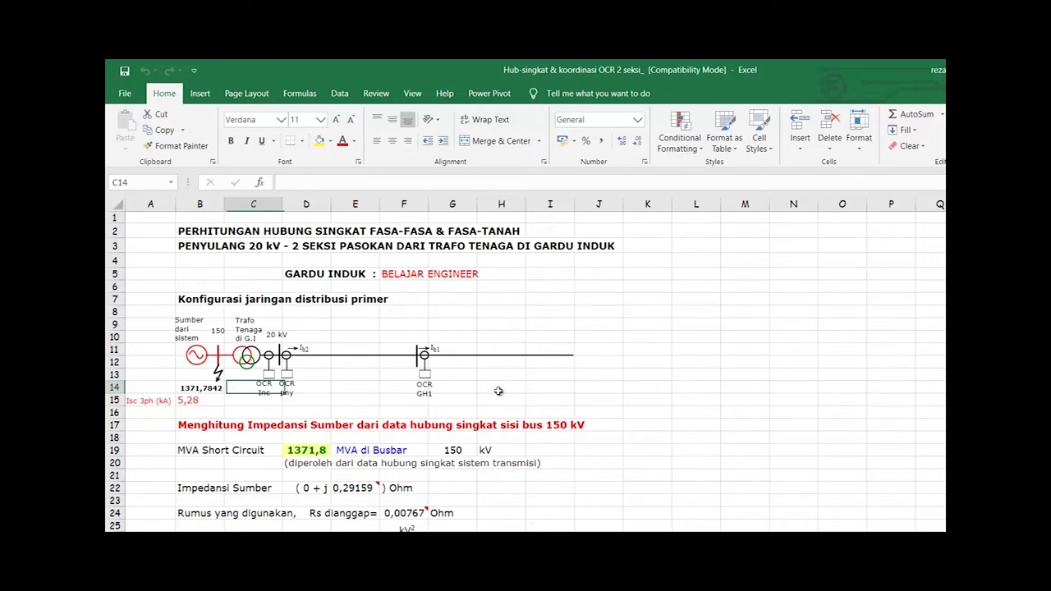
key("Up")
key("Up")
key("Up")
key("Up")
key("Up")
key("Up")
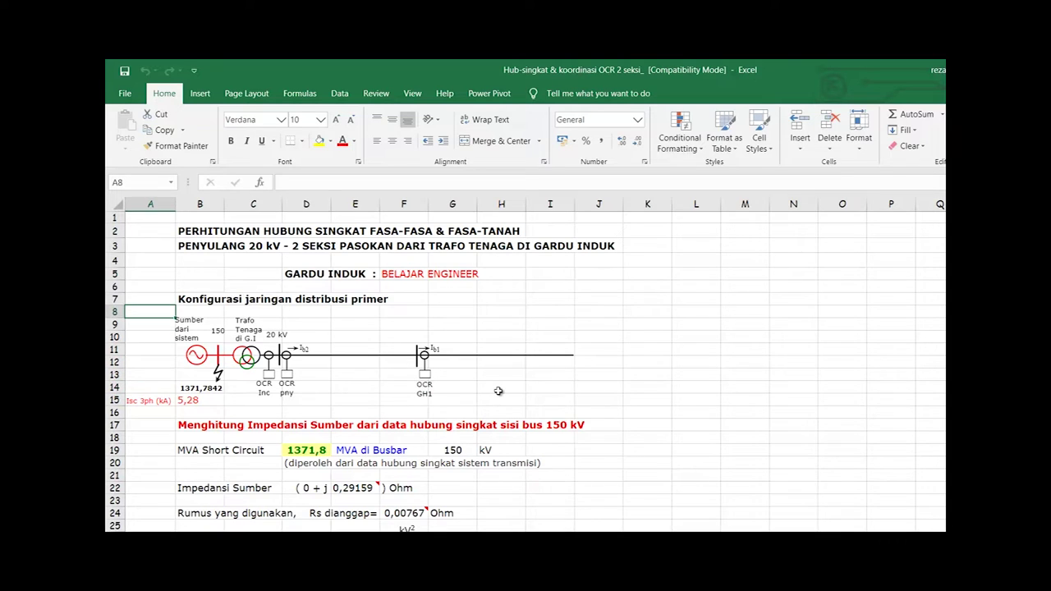
key("Right")
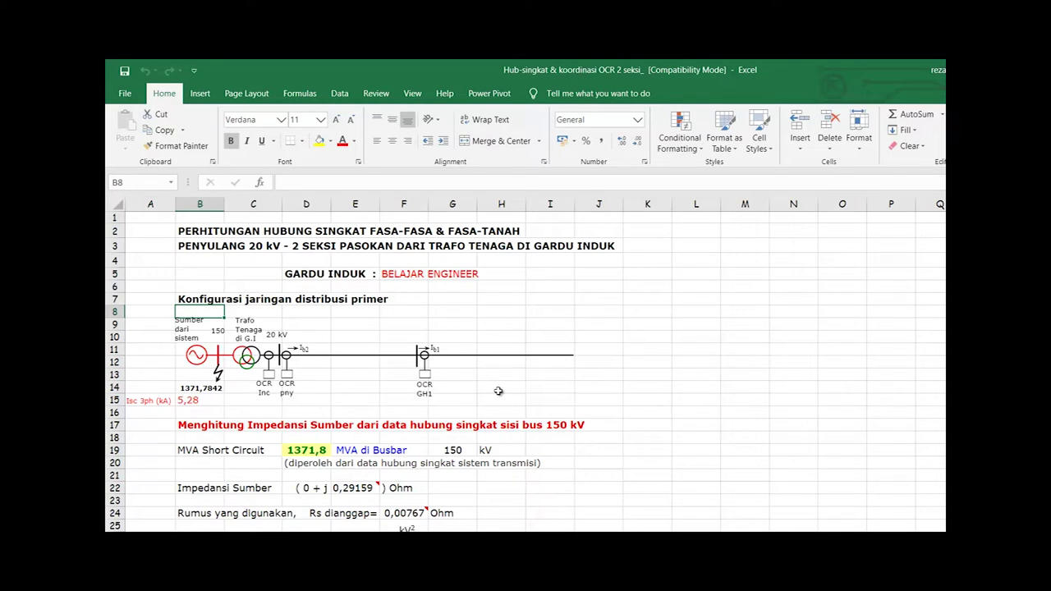
key("Left")
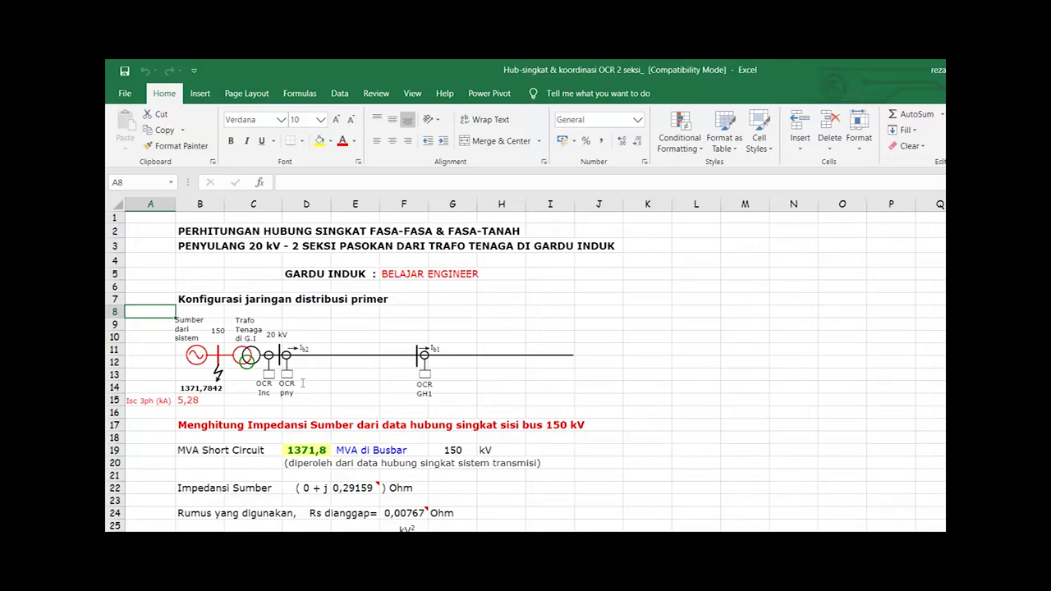
Inspect the incoming OCR label and the first feeder section of the single-line diagram
left_click(249, 387)
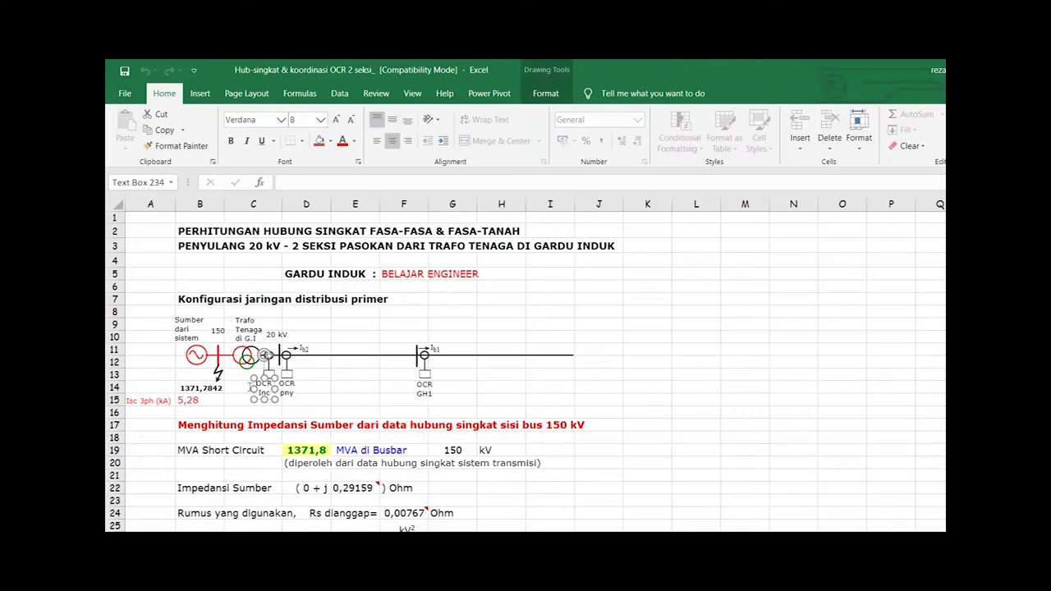
left_click(366, 323)
left_click(543, 314)
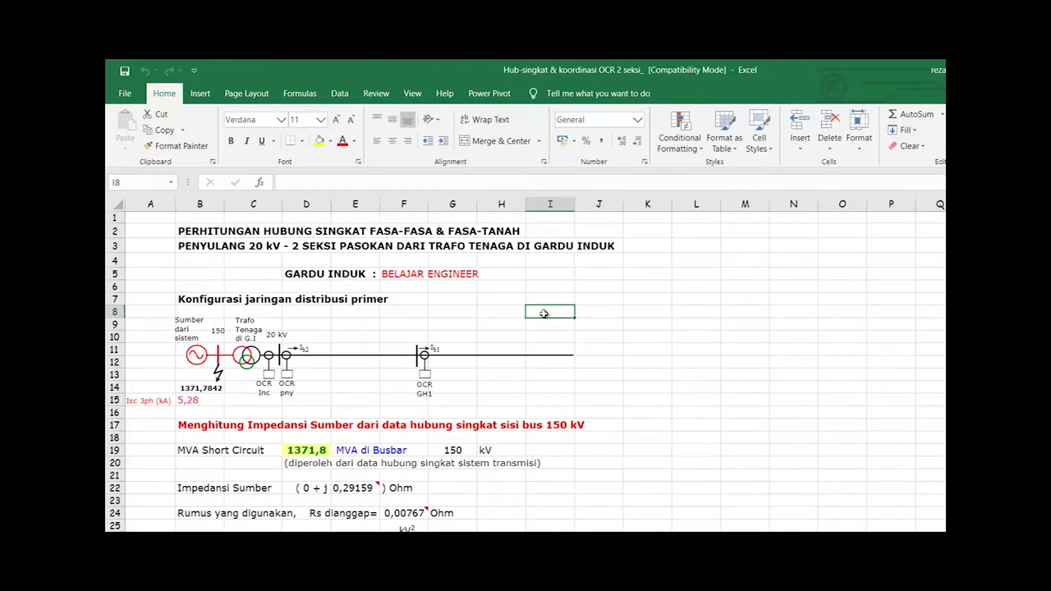
key("Left")
key("Left")
key("Left")
key("Left")
key("Left")
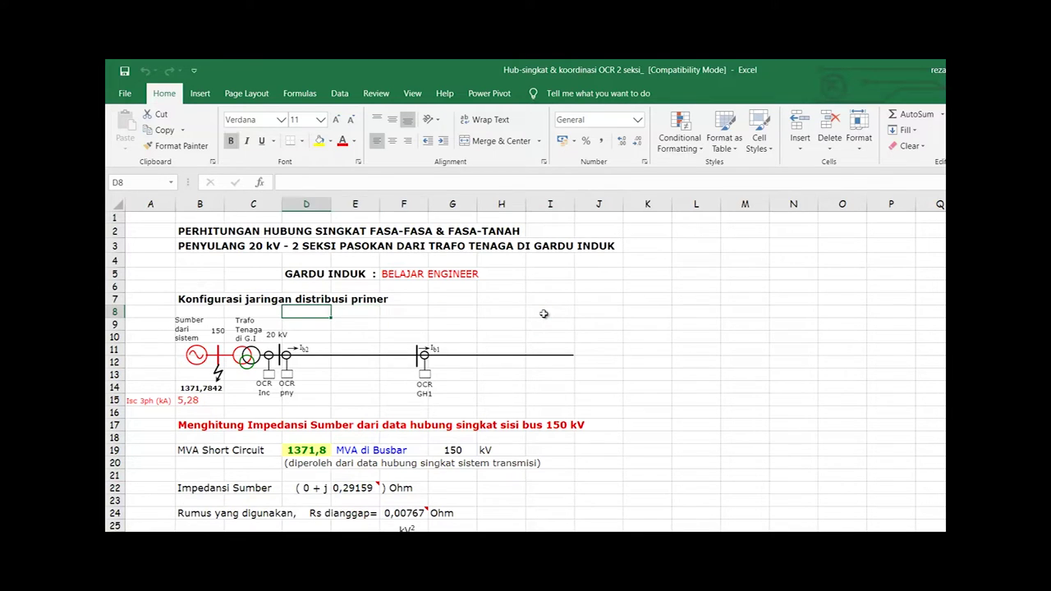
key("Right")
key("Right")
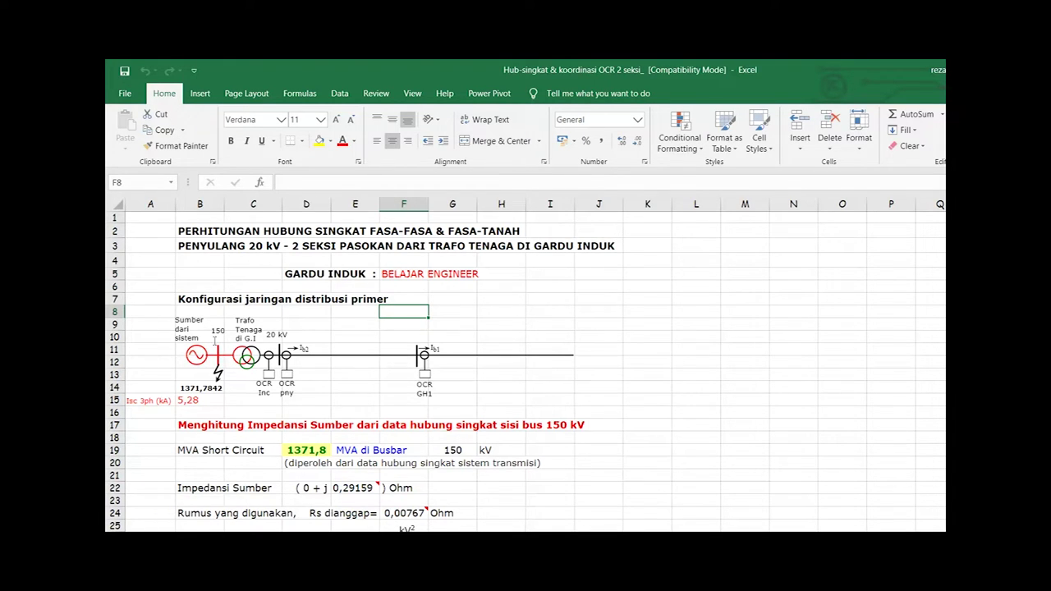
Check the short-circuit power formula in B14 and the three-phase fault current in B15 beneath the 150 kV bus
left_click(210, 388)
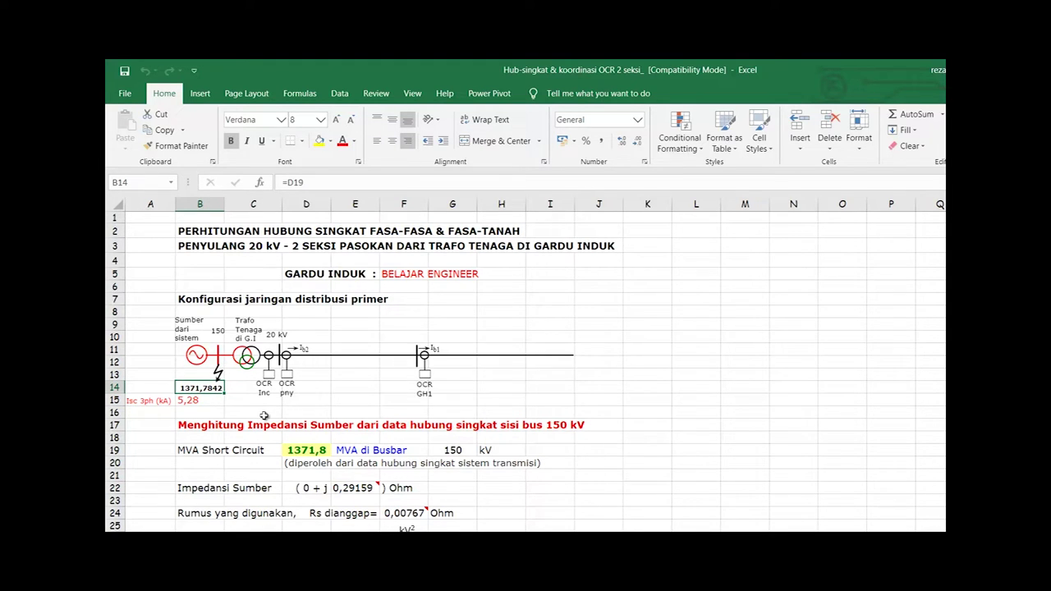
left_click(204, 400)
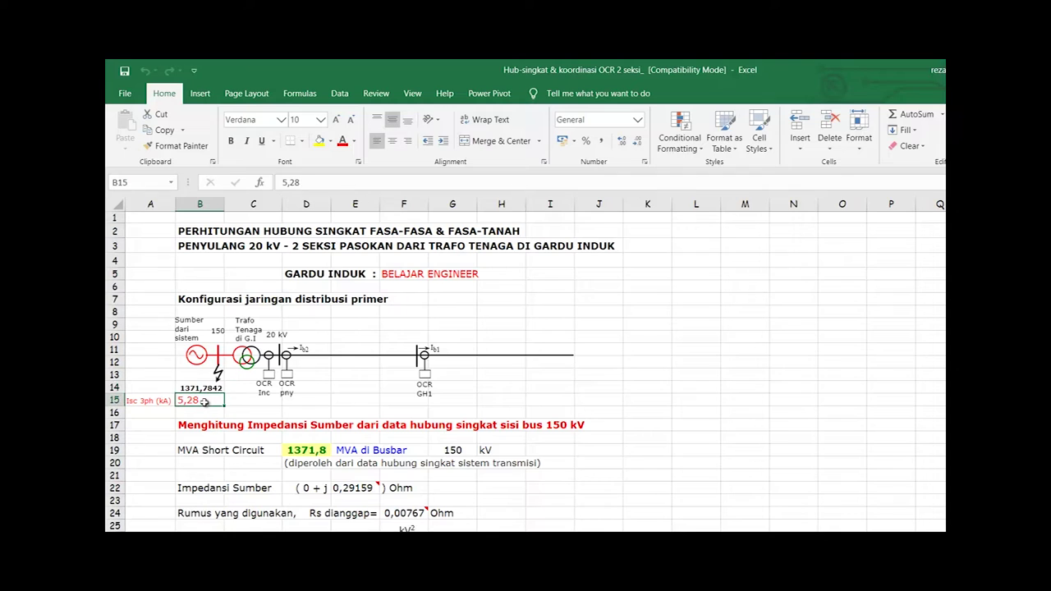
key("Up")
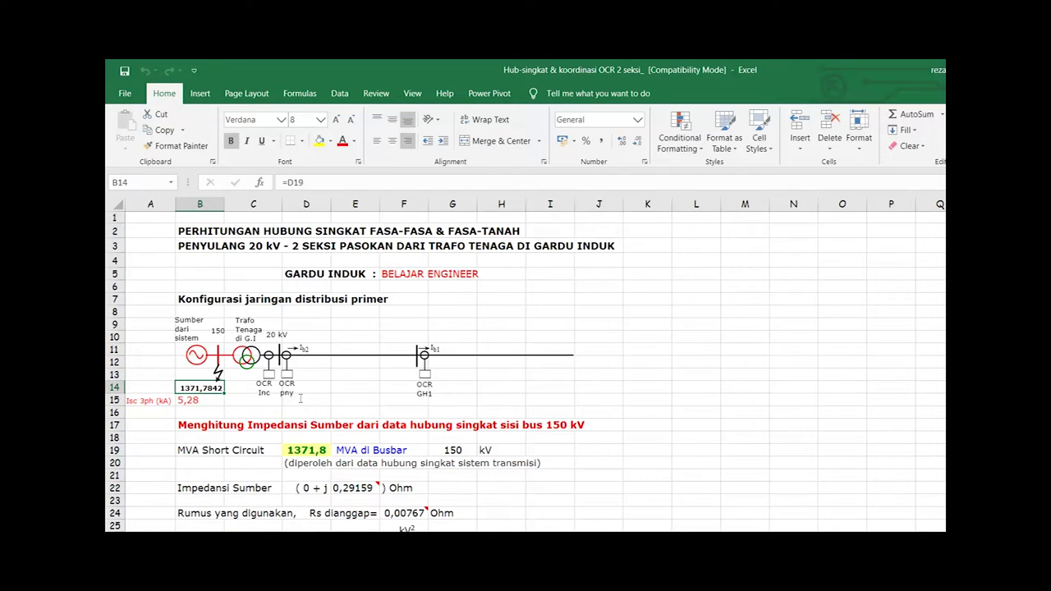
left_click(306, 313)
key("Left")
key("Left")
key("Down")
key("Down")
key("Down")
key("Down")
key("Down")
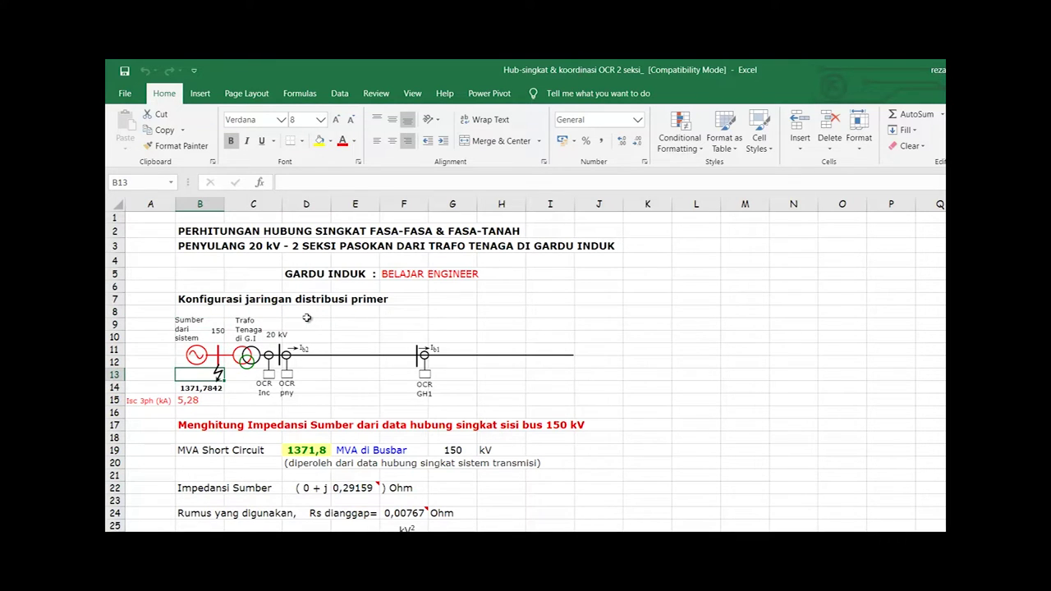
key("Down")
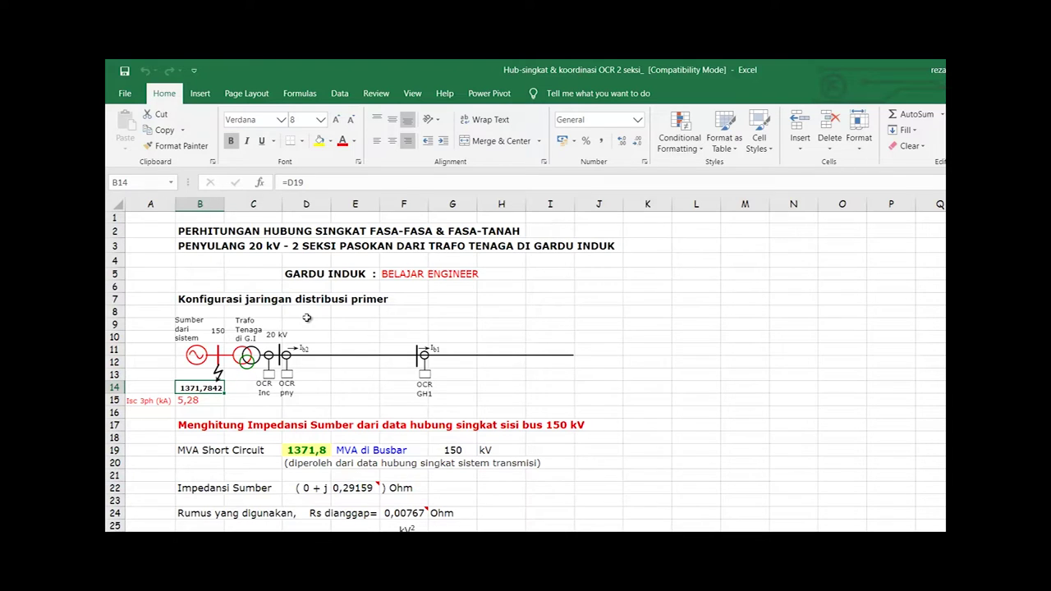
Examine the power transformer portion of the diagram in column C, from row 14 up to the configuration heading
key("Up")
key("Down")
key("Right")
key("Up")
key("Up")
key("Up")
key("Up")
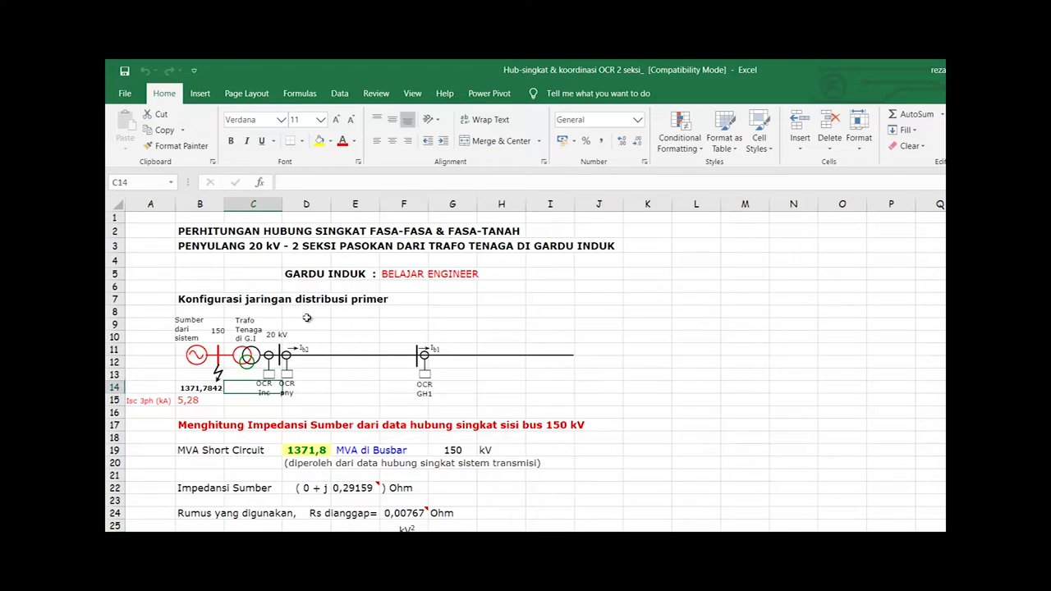
key("Up")
key("Up")
key("Up")
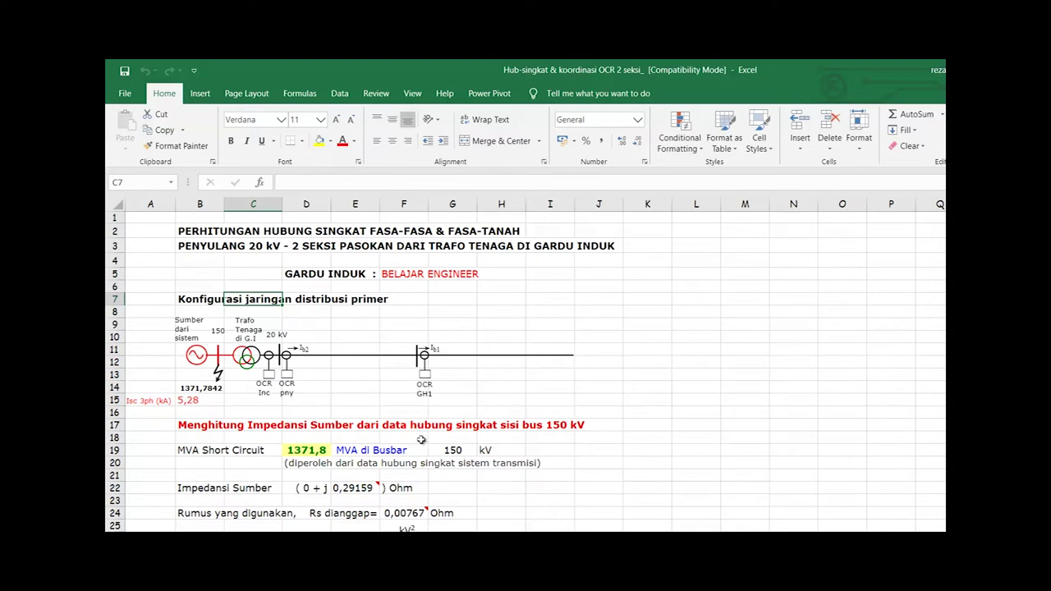
Compare the 150 kV bus label in the diagram with the busbar voltage in the MVA Short Circuit row
left_click(447, 442)
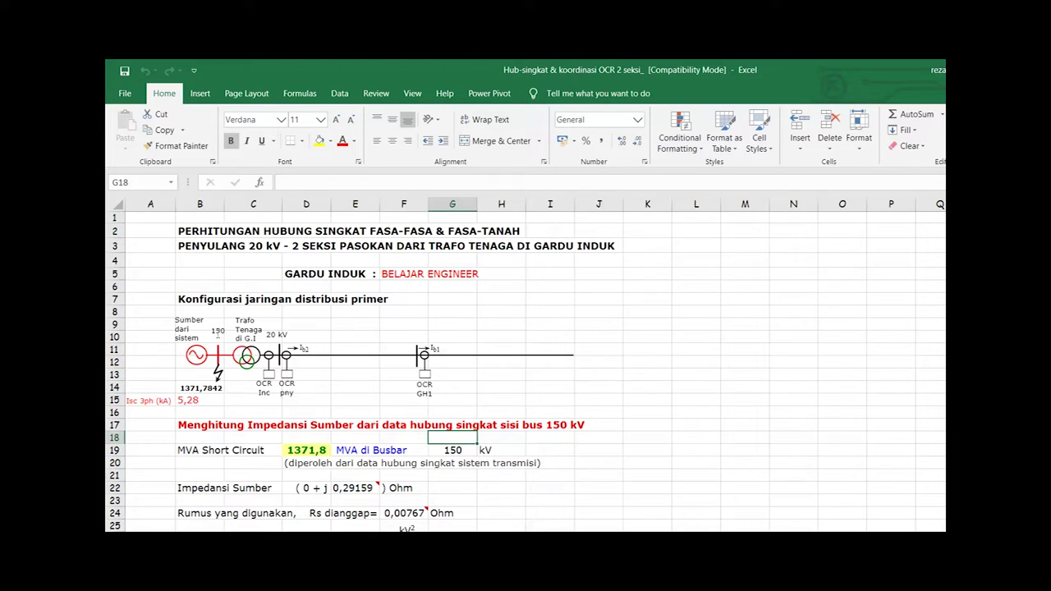
left_click(218, 331)
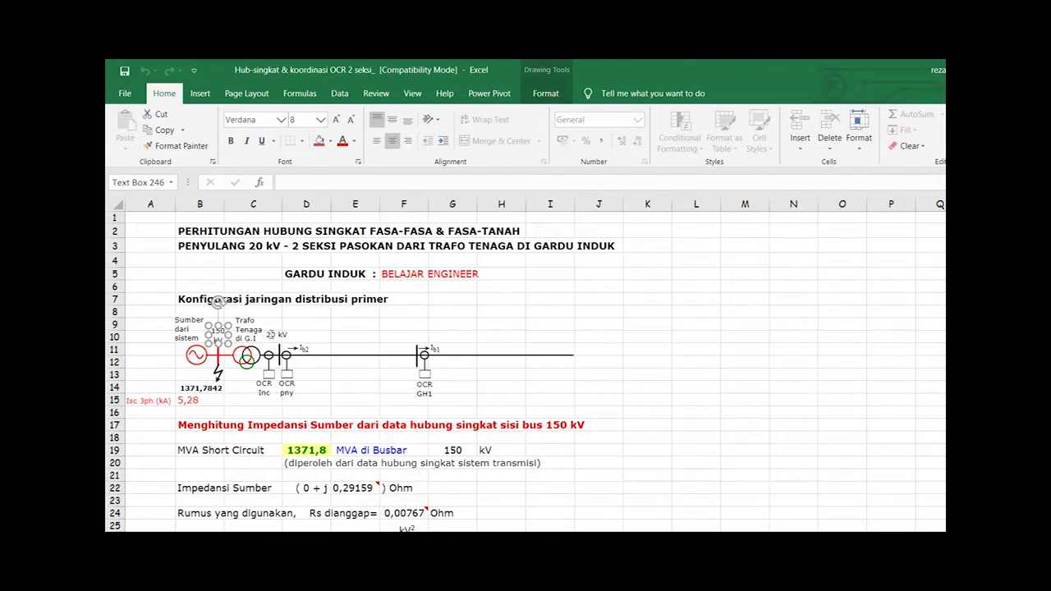
left_click(453, 450)
key("Down")
key("Down")
key("Down")
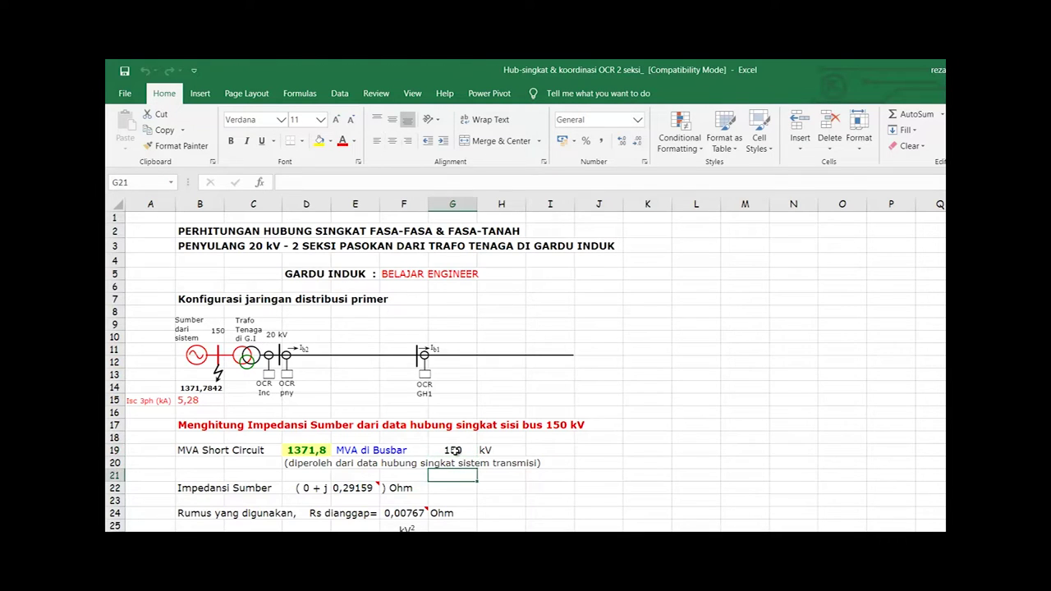
Inspect the source impedance formula in E22 and the source resistance row beneath it
key("Left")
key("Left")
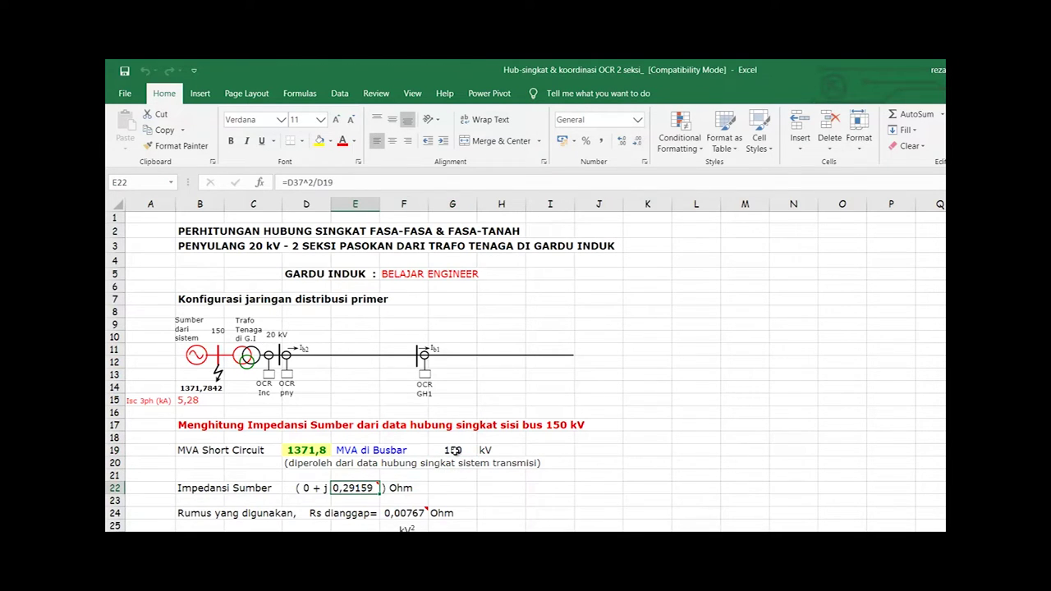
key("Left")
key("Left")
key("Right")
key("Right")
key("Down")
key("Down")
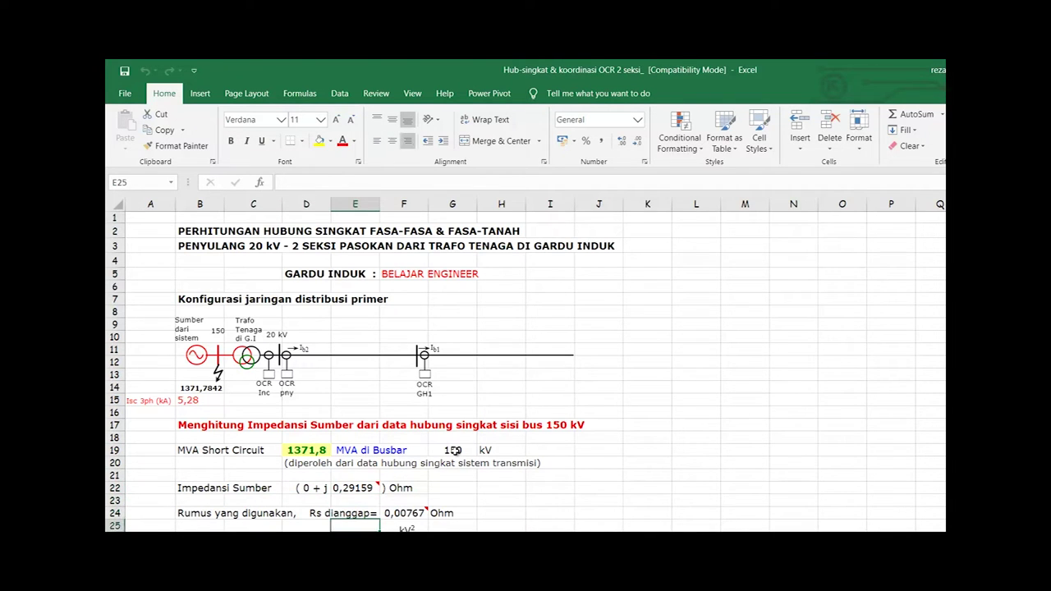
key("Left")
key("Right")
key("Left")
Read the source reactance formula Xs and the note about using the 20 kV voltage in rows 26 to 29
key("Down")
key("Right")
key("Down")
key("Right")
key("Down")
key("Down")
key("Down")
key("Down")
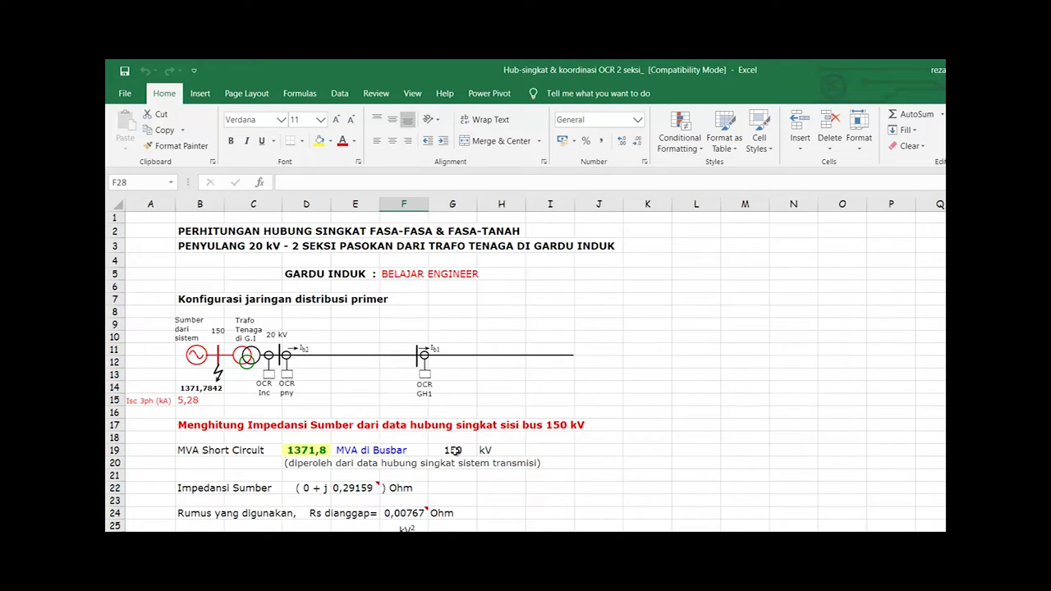
key("Down")
key("Down")
key("Down")
key("Down")
key("Down")
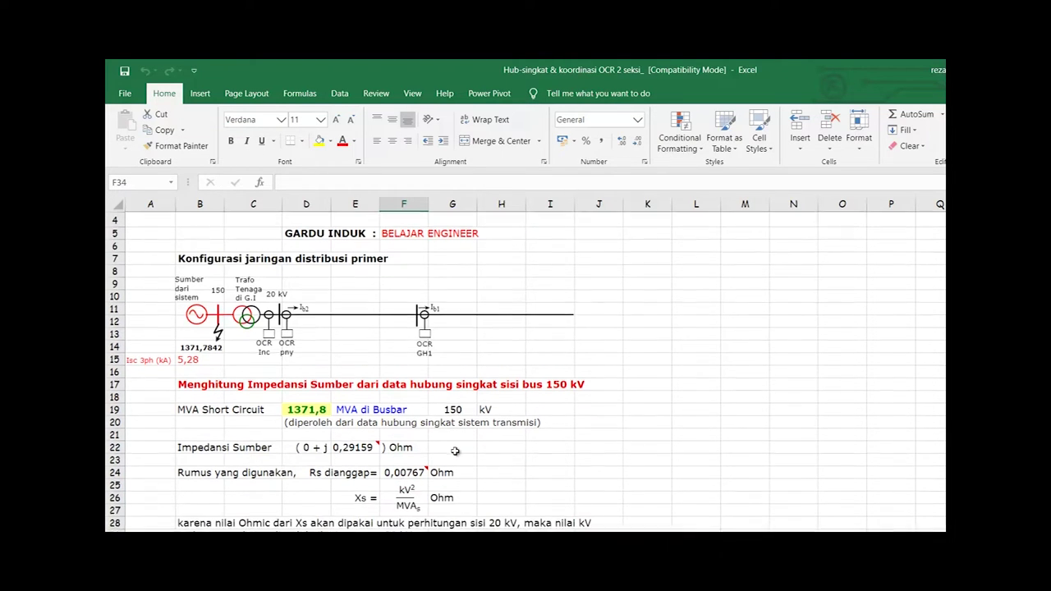
key("Up")
key("Up")
key("Up")
key("Up")
key("Up")
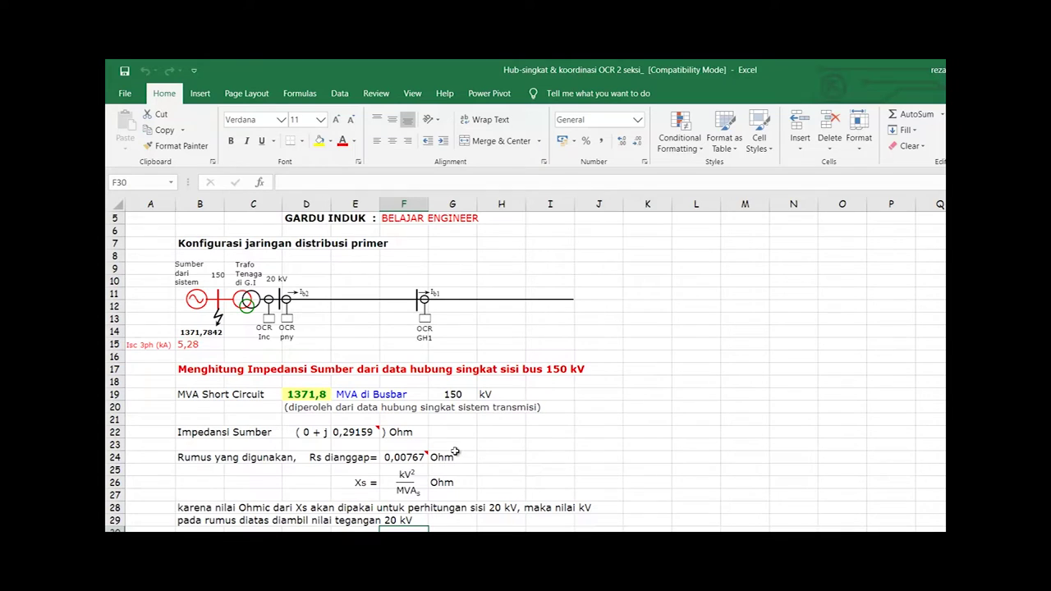
key("Left")
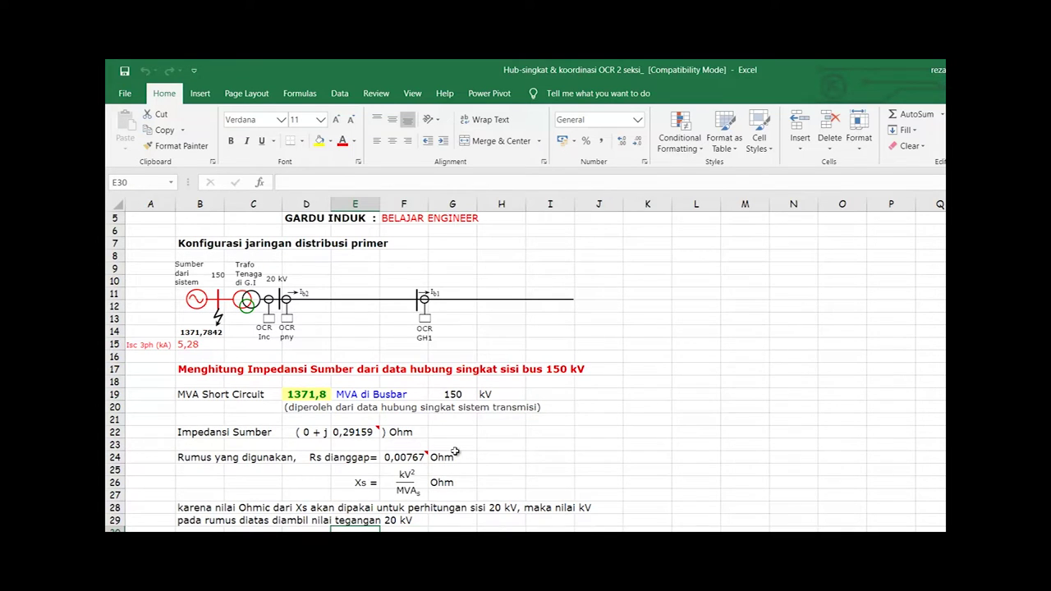
Examine the transformer name plate table under "Menghitung Impedansi Trafo Tenaga", focusing on the Kapasitas row and its MVA unit
key("Down")
key("Down")
key("Down")
key("Down")
key("Down")
key("Down")
key("Down")
key("Down")
key("Down")
key("Down")
key("Down")
key("Down")
key("Down")
key("Down")
key("Down")
key("Down")
key("Up")
key("Up")
key("Up")
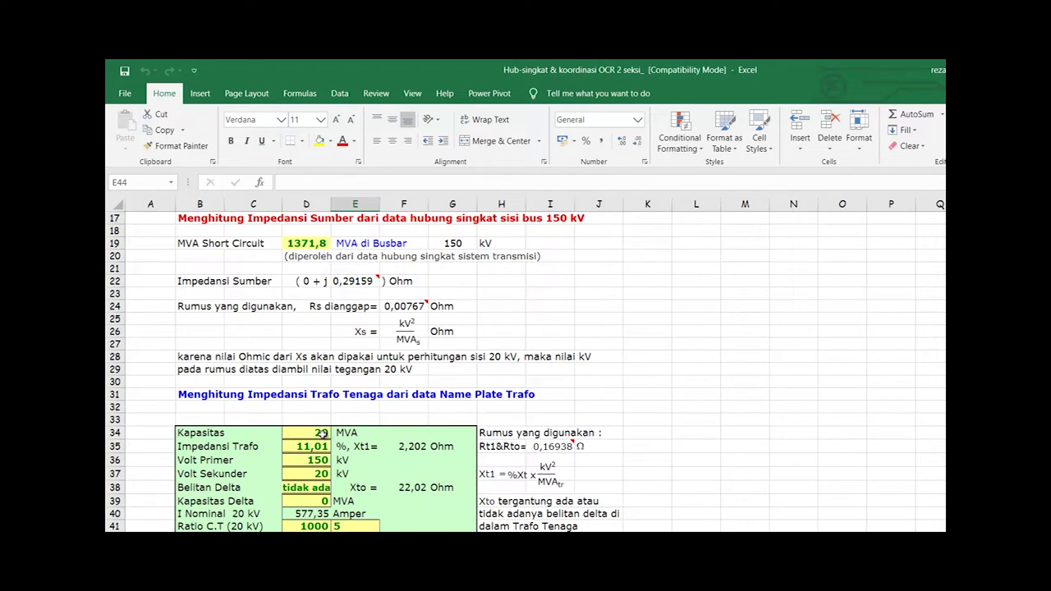
left_click(322, 434)
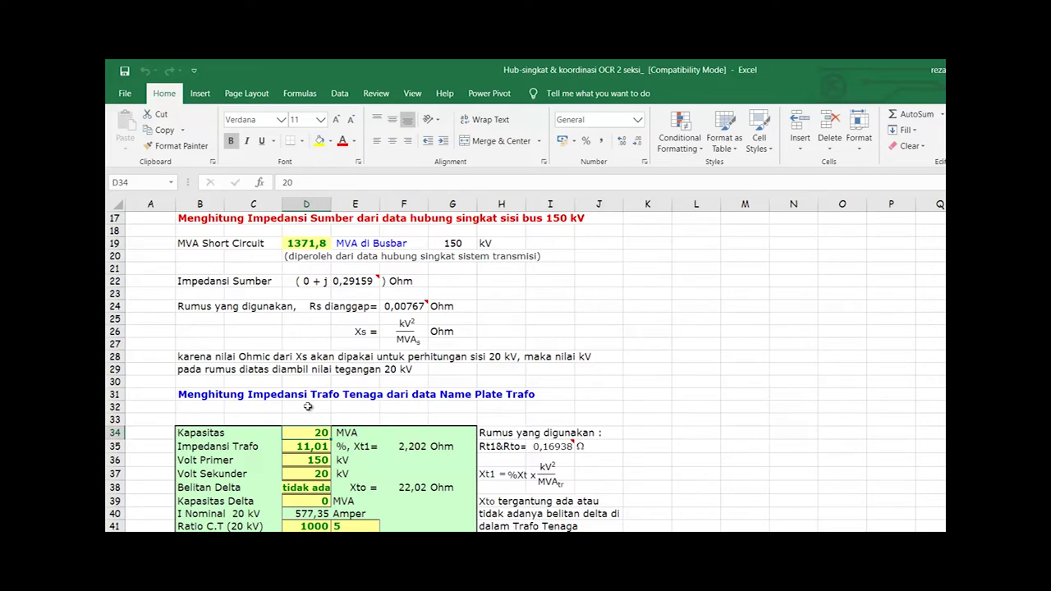
left_click(231, 433)
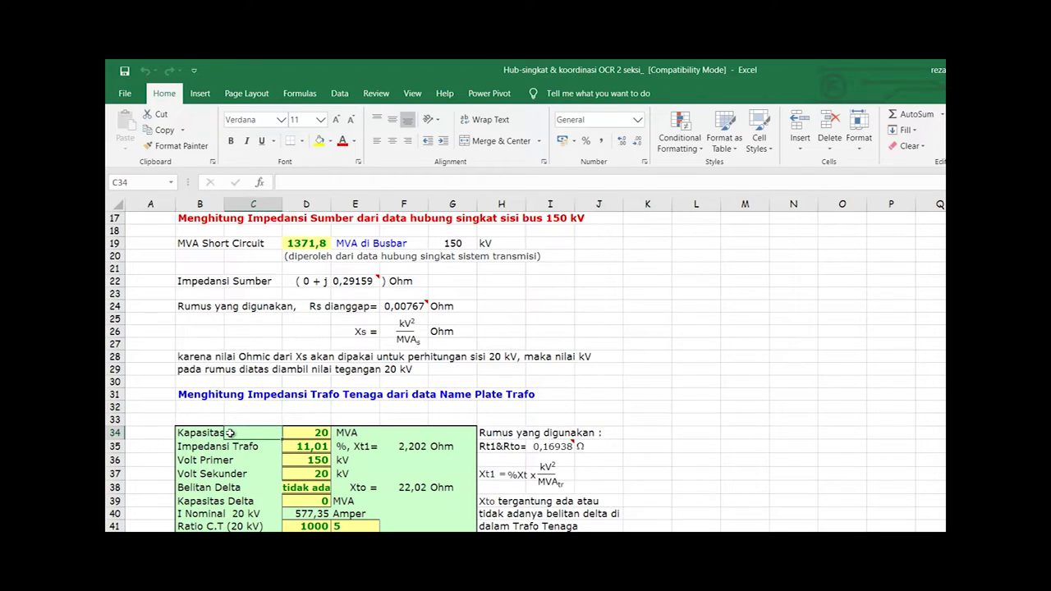
key("Left")
key("Right")
key("Right")
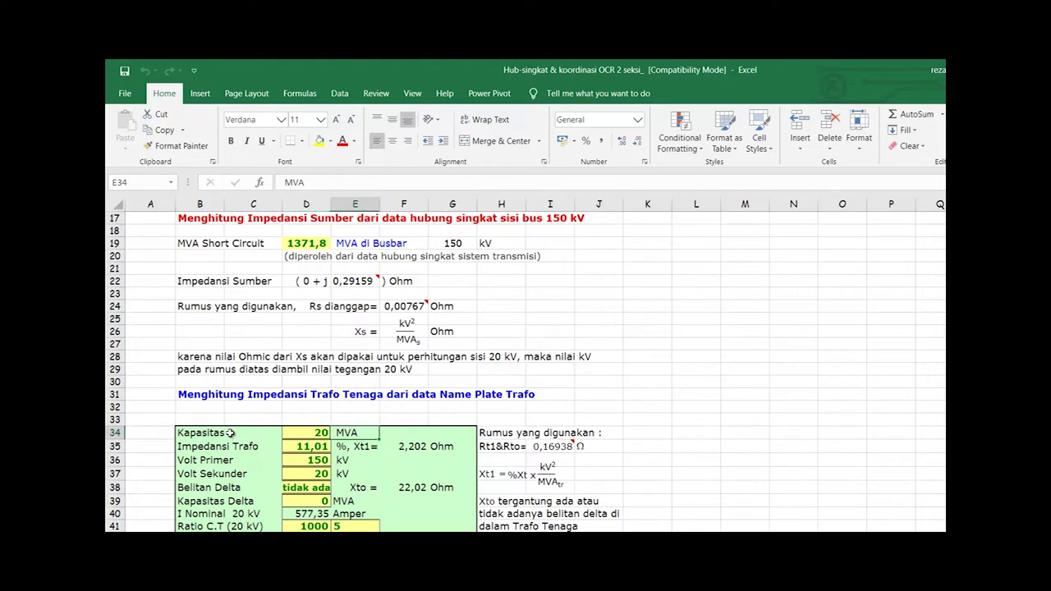
Set the transformer impedance (Impedansi Trafo) in the name plate table to 12 %
key("Down")
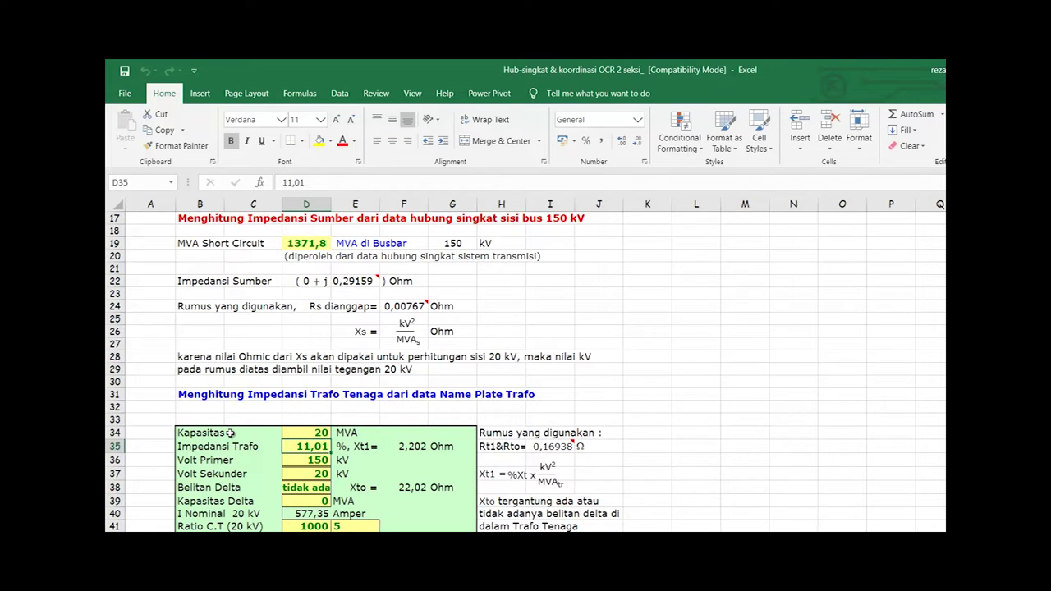
key("Up")
key("Down")
type("12")
key("Return")
key("Up")
key("Right")
key("Left")
key("Up")
key("Up")
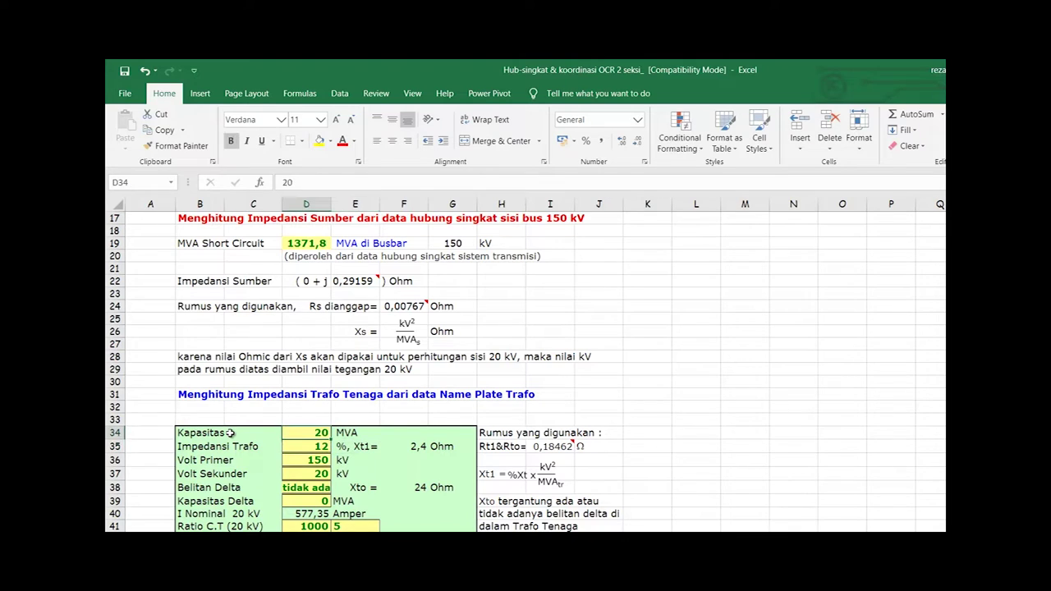
Inspect the Xt1 reactance formula in F35 and the Rt1&Rto resistance formula in I35
key("Down")
key("Right")
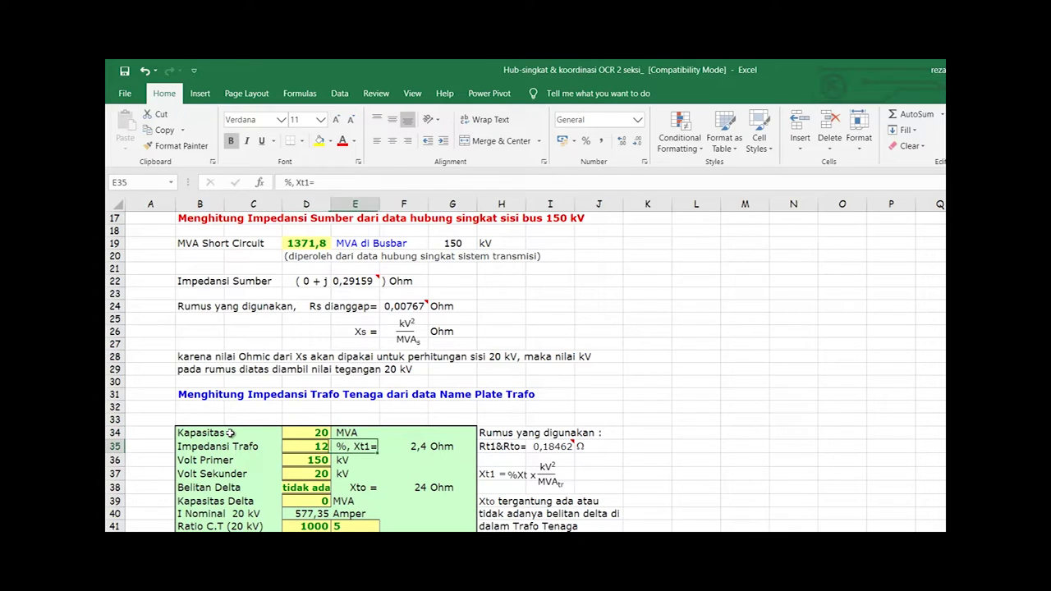
key("Left")
key("Down")
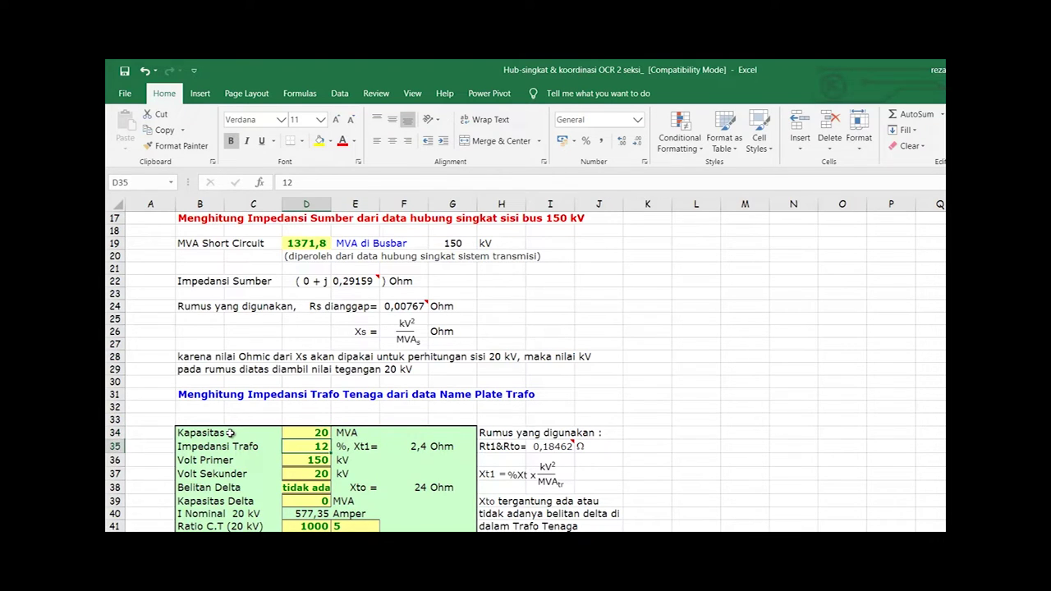
key("Right")
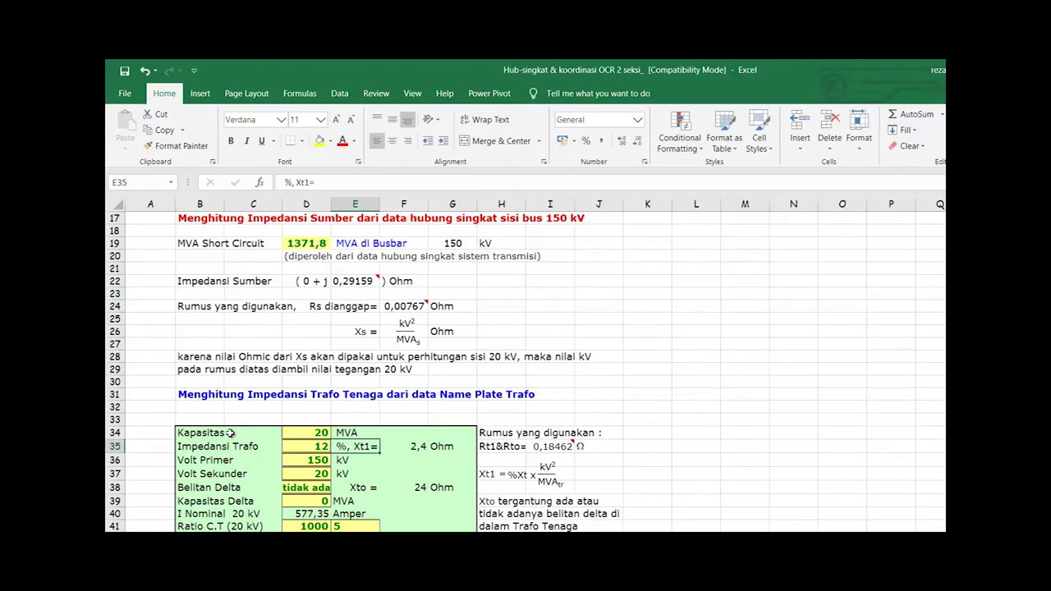
key("Right")
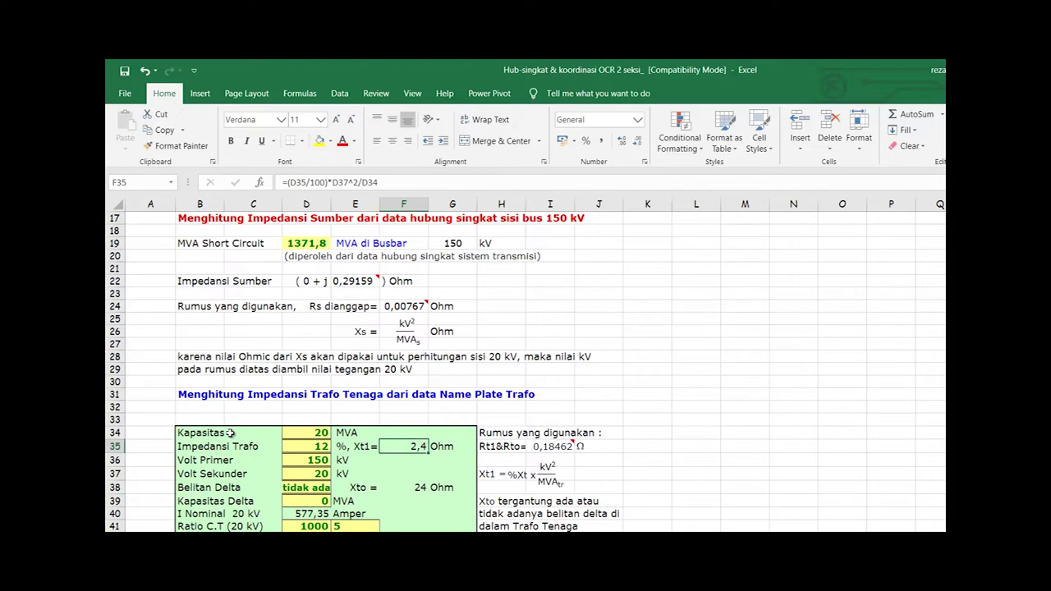
key("Right")
key("Right")
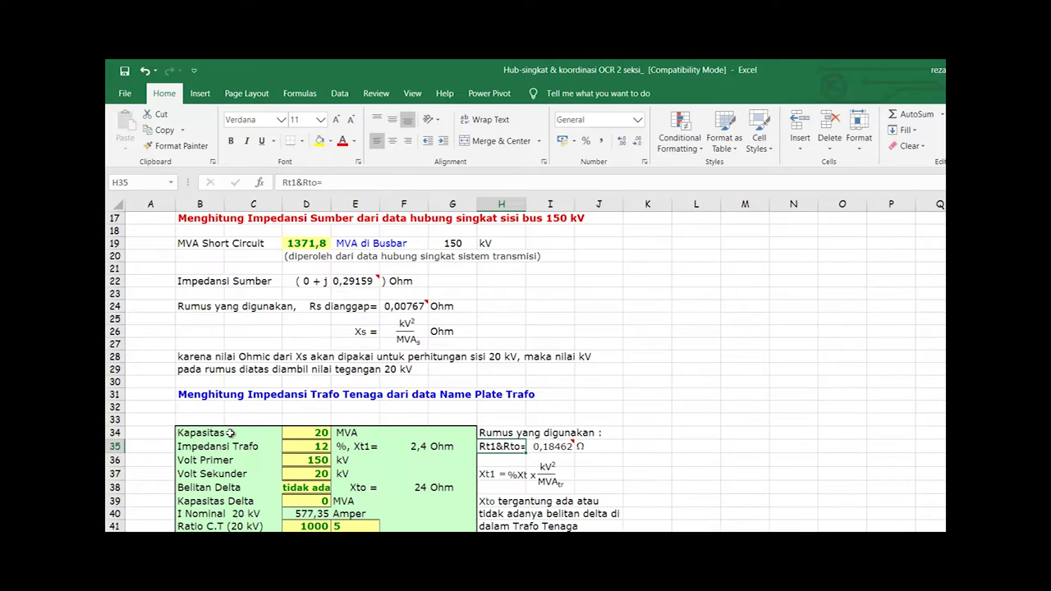
key("Right")
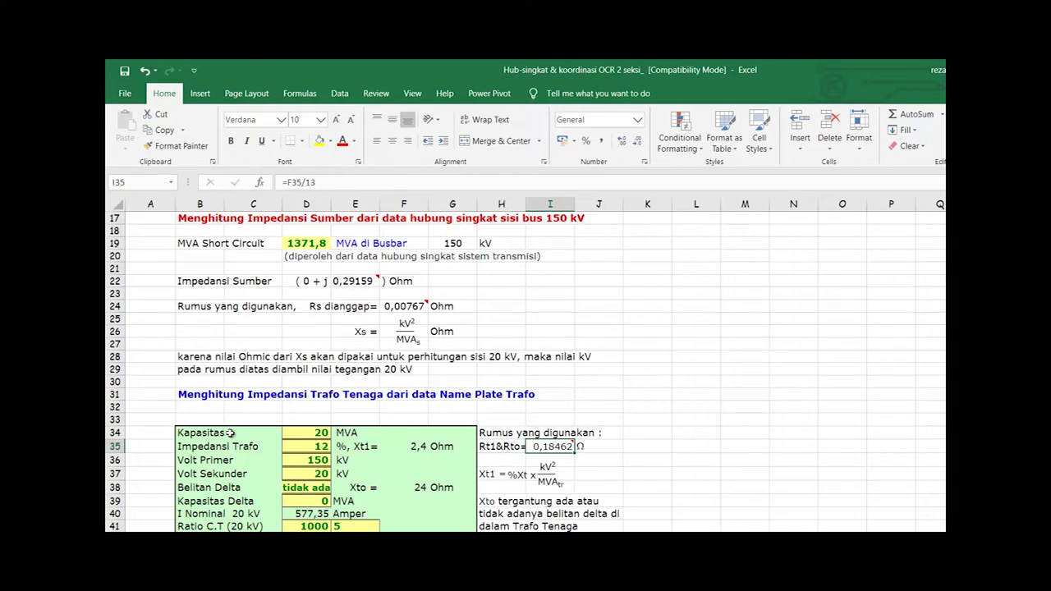
Review the Volt Primer, Volt Sekunder and Belitan Delta entries in the transformer name plate table
key("Left")
key("Left")
key("Left")
key("Left")
key("Left")
key("Left")
key("Down")
key("Right")
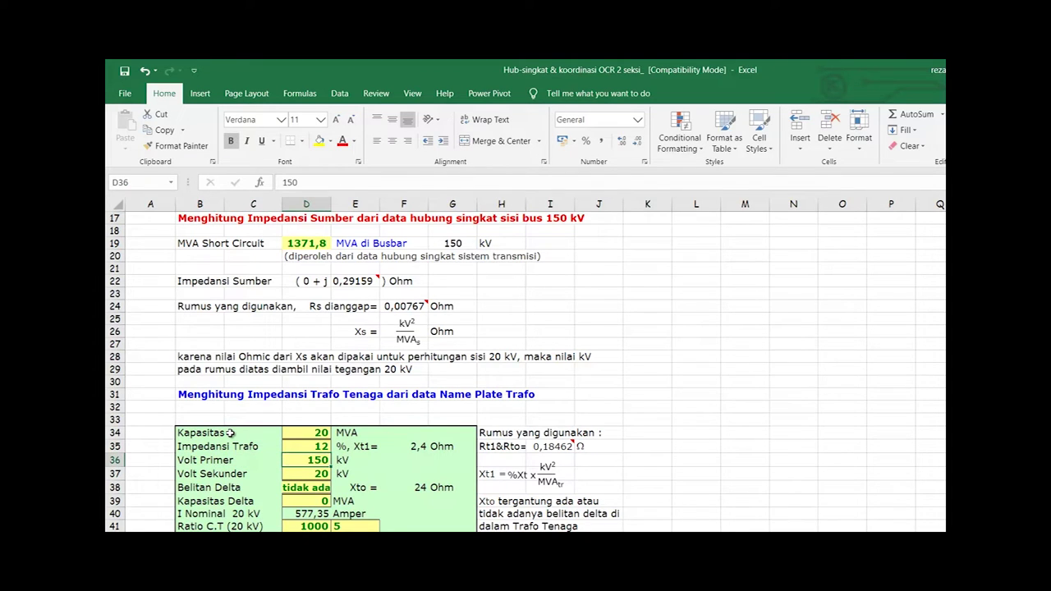
key("Down")
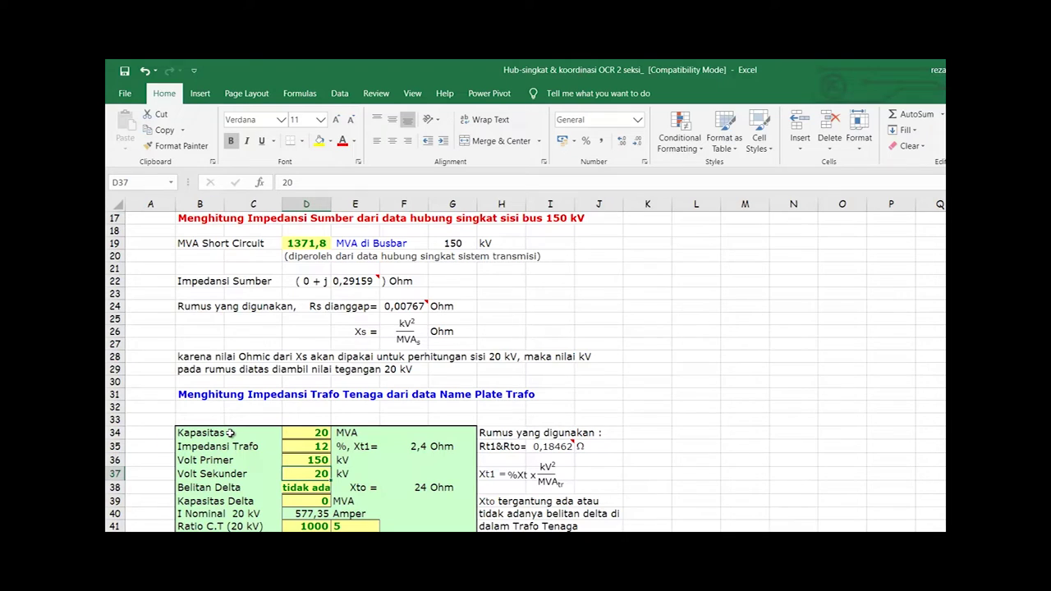
key("Down")
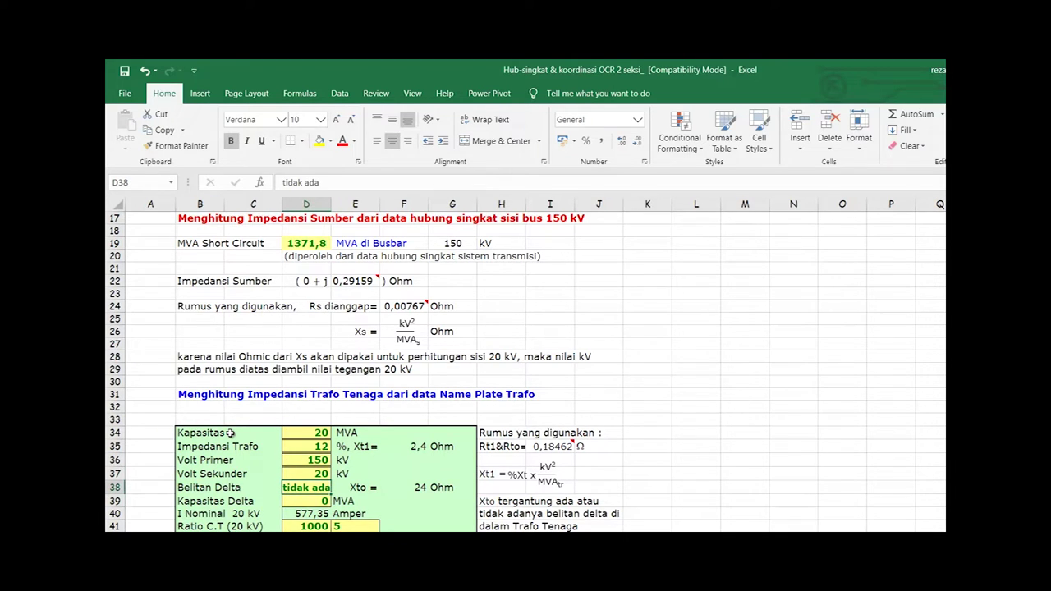
Check the Kapasitas Delta entry and inspect the 20 kV nominal current formula in D40
key("Down")
key("Up")
key("Down")
key("Down")
key("Up")
key("Down")
key("Left")
key("Left")
key("Right")
key("Right")
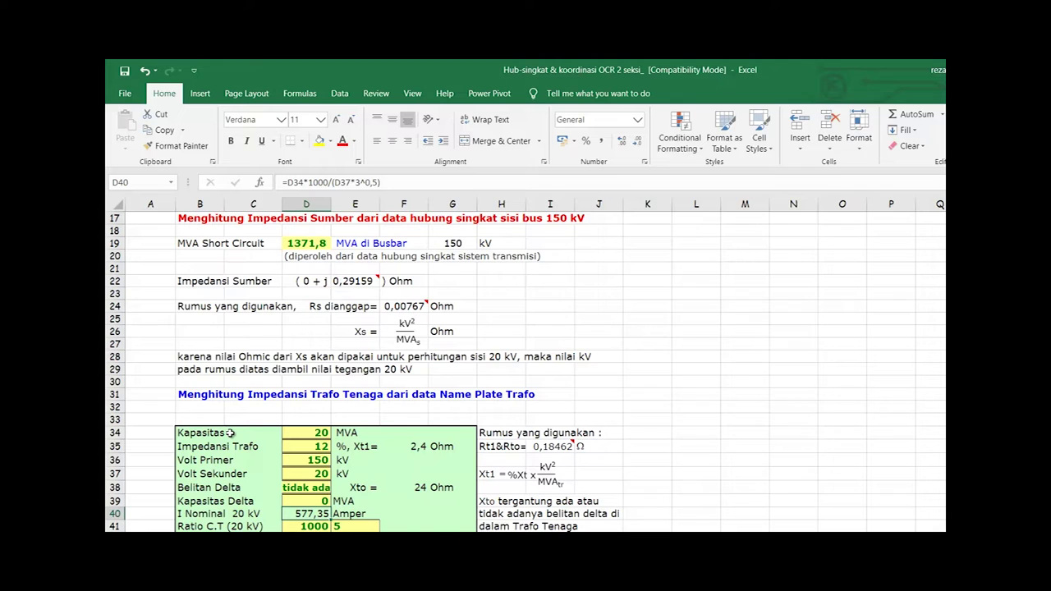
Compare the nominal current formula in D40 with the capacity and secondary voltage cells it uses
key("Up")
key("Up")
key("Up")
key("Up")
key("Up")
key("Up")
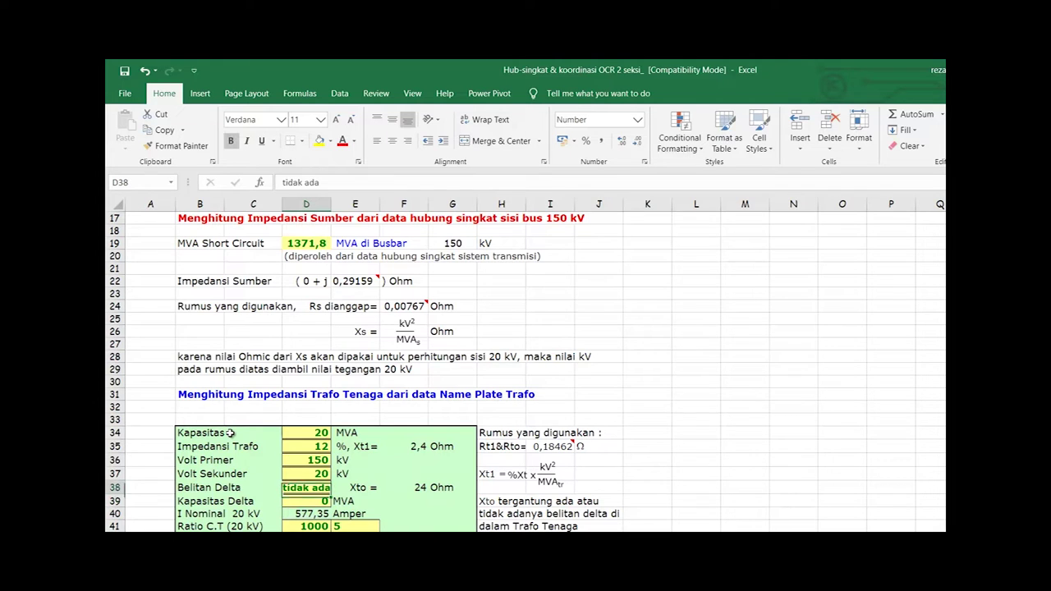
key("Down")
key("Down")
key("Down")
key("Down")
key("Down")
key("Down")
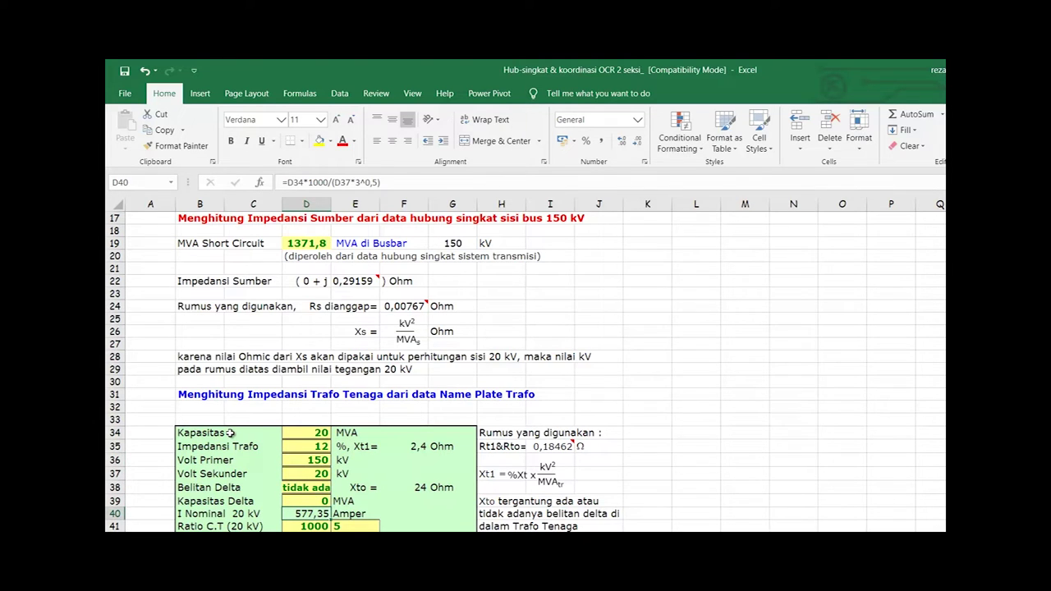
key("Up")
key("Up")
key("Up")
key("Up")
key("Down")
key("Down")
key("Down")
key("Down")
Examine the primary and secondary values of the Ratio C.T (20 kV) row in D41 and E41
key("Down")
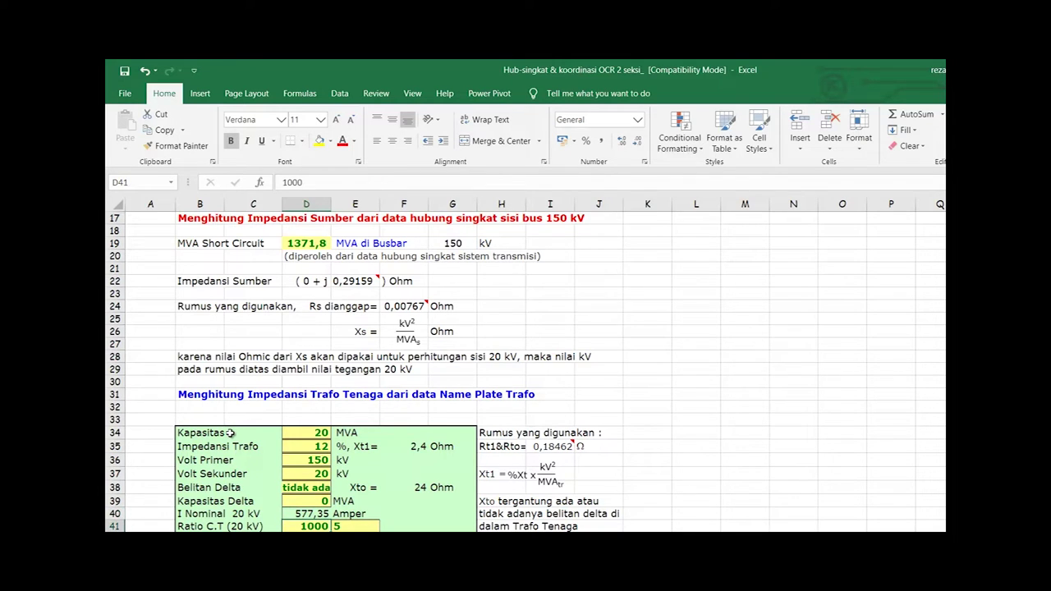
key("Left")
key("Right")
key("Left")
key("Left")
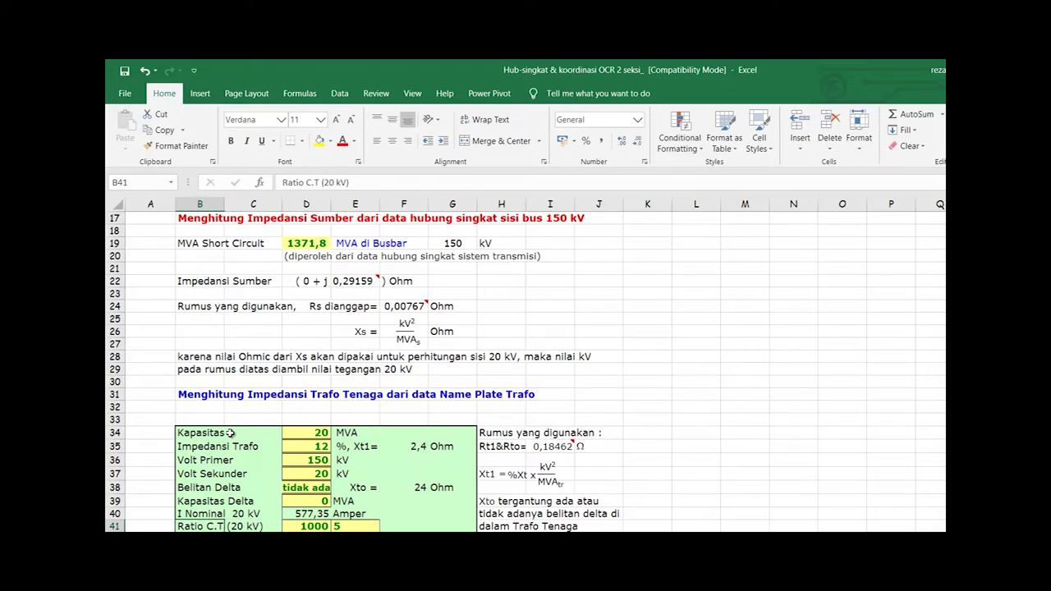
key("Right")
key("Right")
key("Right")
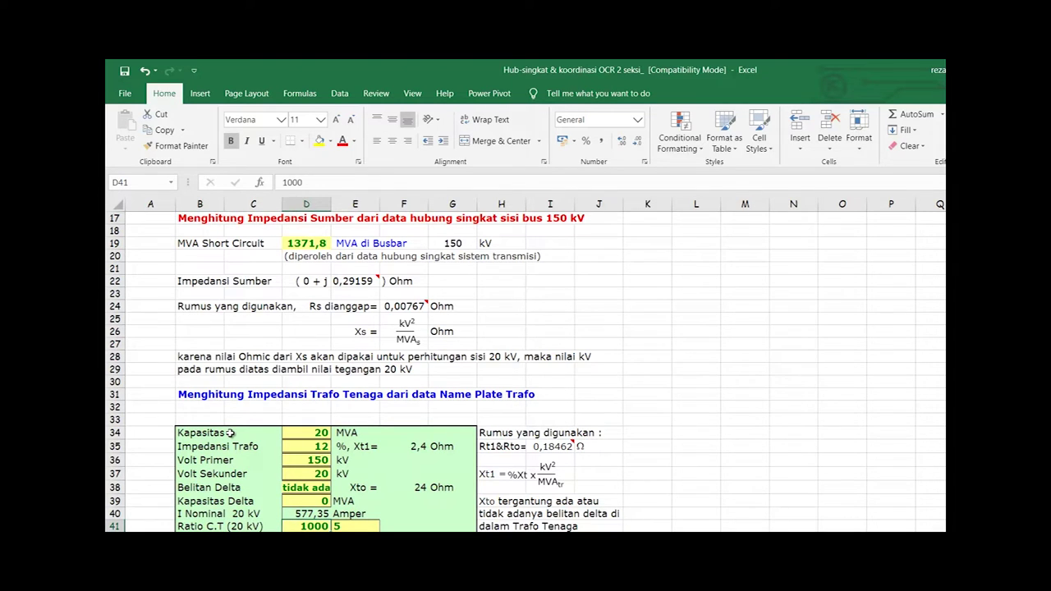
key("Left")
key("Right")
key("Left")
key("Right")
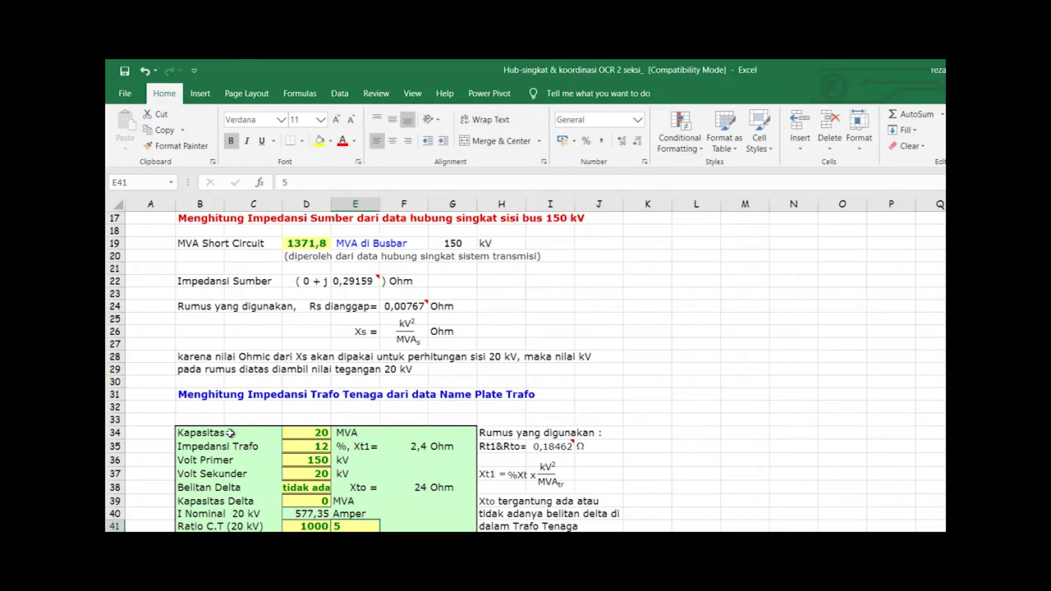
key("Left")
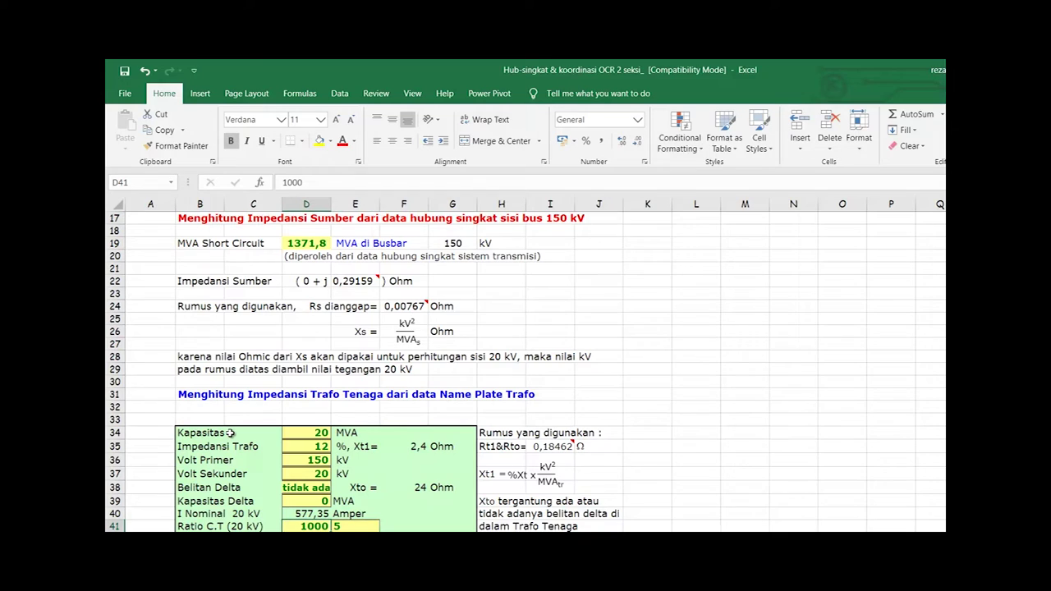
key("Right")
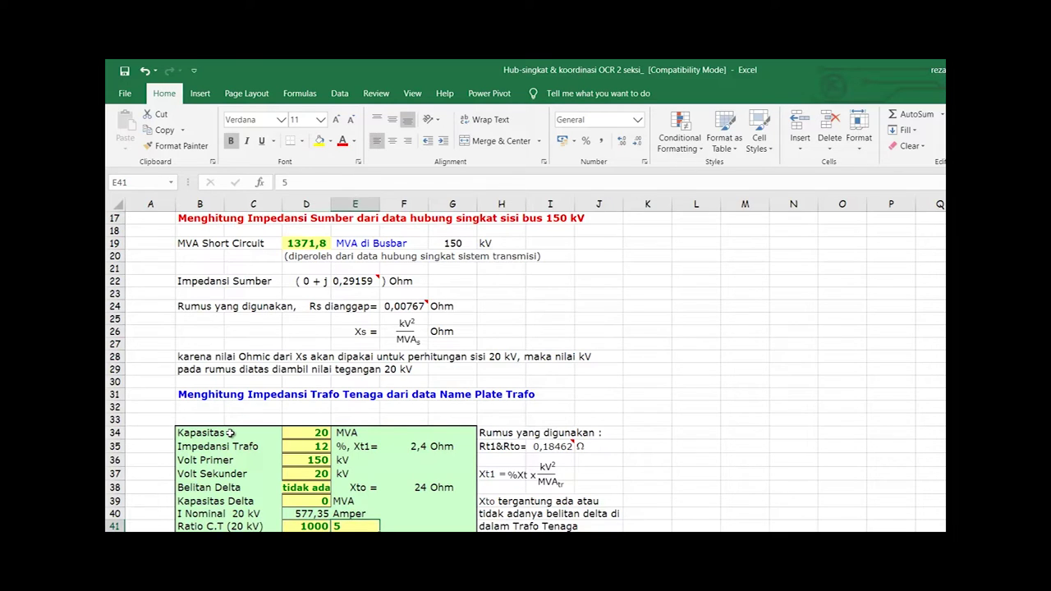
Examine the neutral grounding row (Pentanahan Netral 20 kV, NGR) and the Xto formulas beside the transformer table
key("Down")
key("Left")
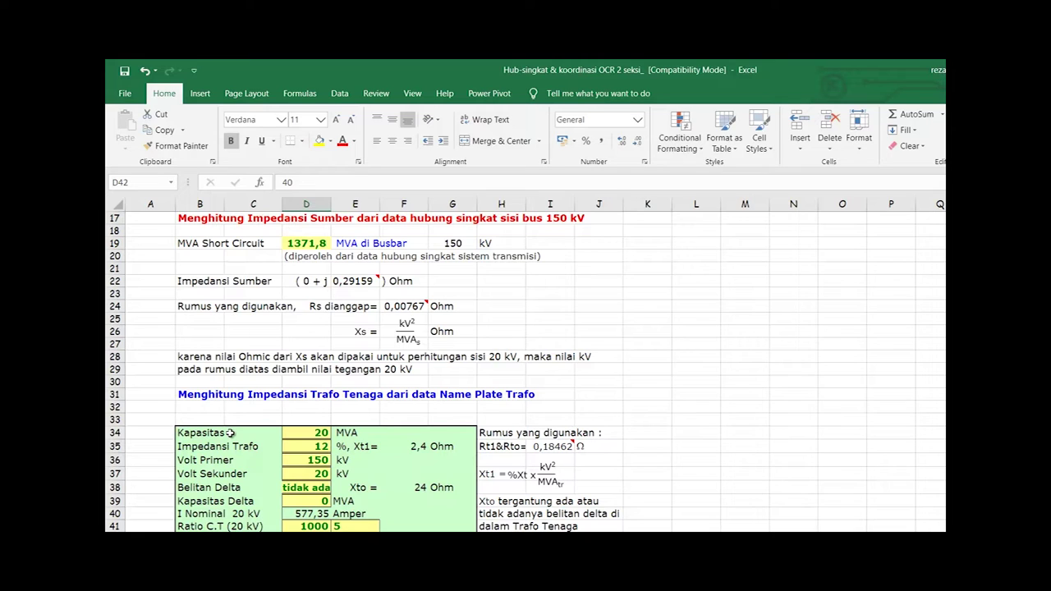
key("Left")
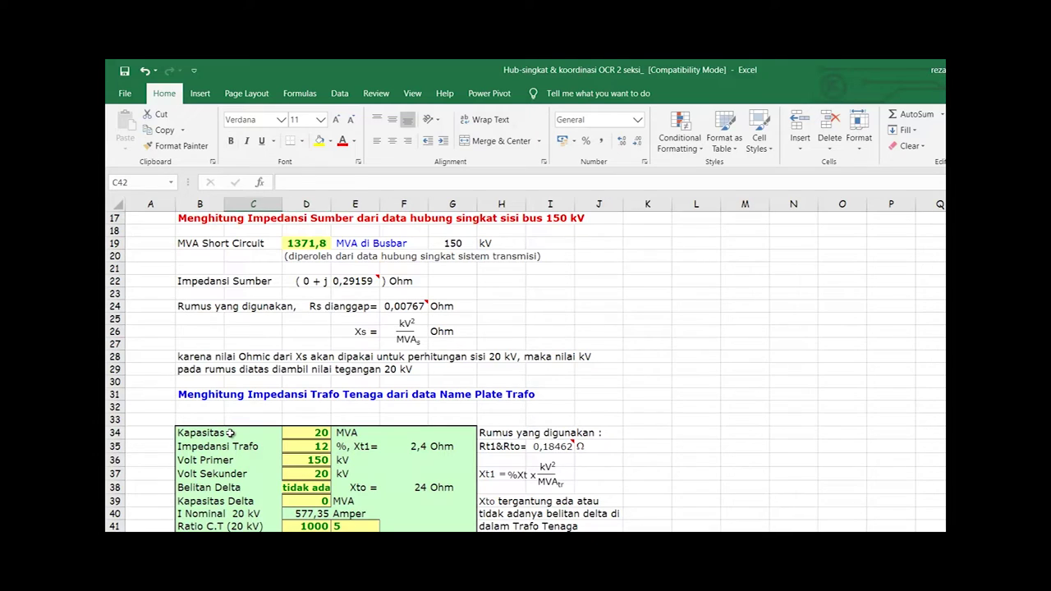
key("Left")
key("Right")
key("Right")
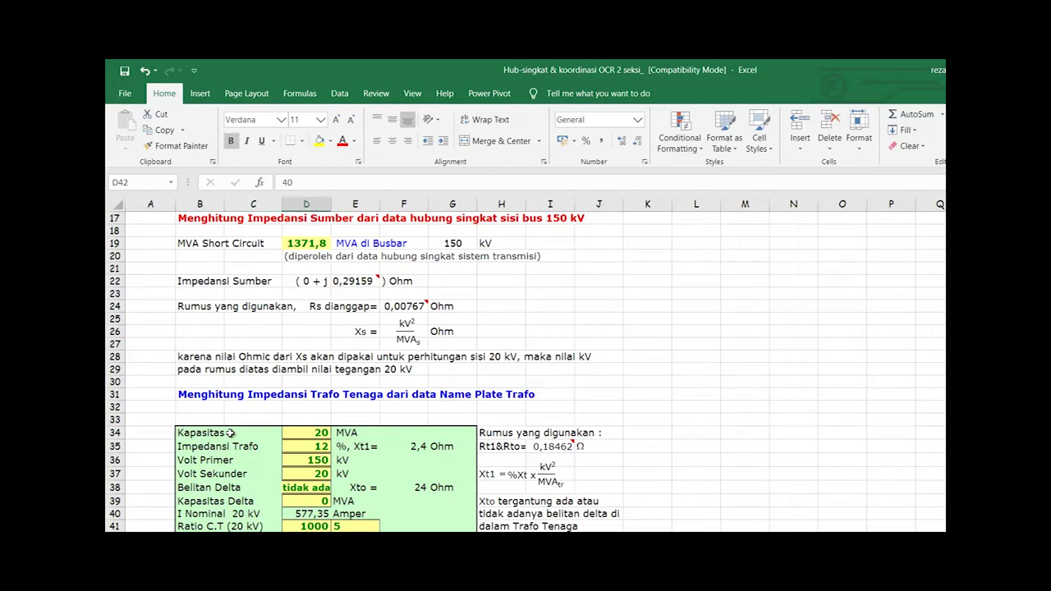
key("Down")
key("Down")
key("Down")
key("Down")
key("Down")
key("Down")
key("Down")
key("Down")
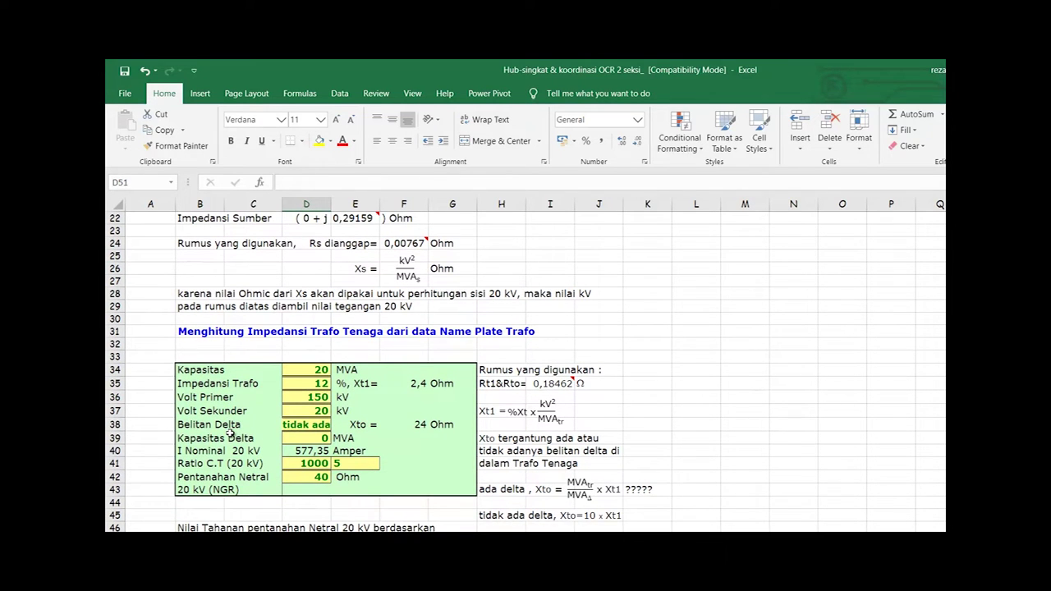
Return to the network configuration diagram at the top of the sheet and examine the source and transformer area
key("Up")
key("Up")
key("Up")
key("Up")
key("Up")
key("Up")
key("Up")
key("Up")
key("Up")
key("Up")
key("Up")
key("Up")
key("Up")
key("Up")
key("Up")
key("Up")
key("Up")
key("Up")
key("Up")
key("Up")
key("Left")
key("Left")
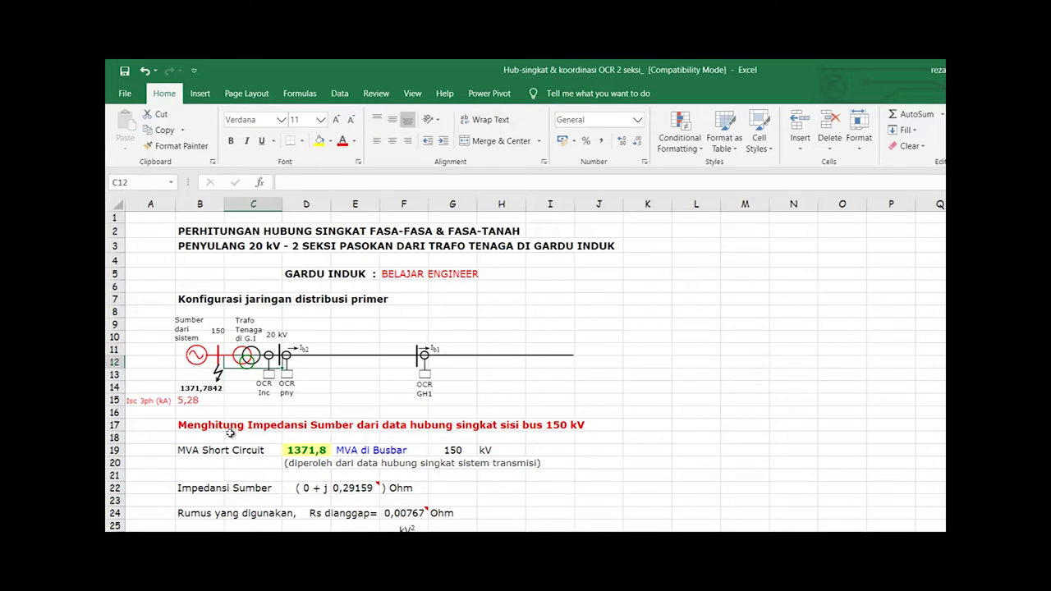
key("Down")
key("Down")
key("Down")
key("Down")
key("Up")
key("Up")
key("Up")
key("Up")
key("Up")
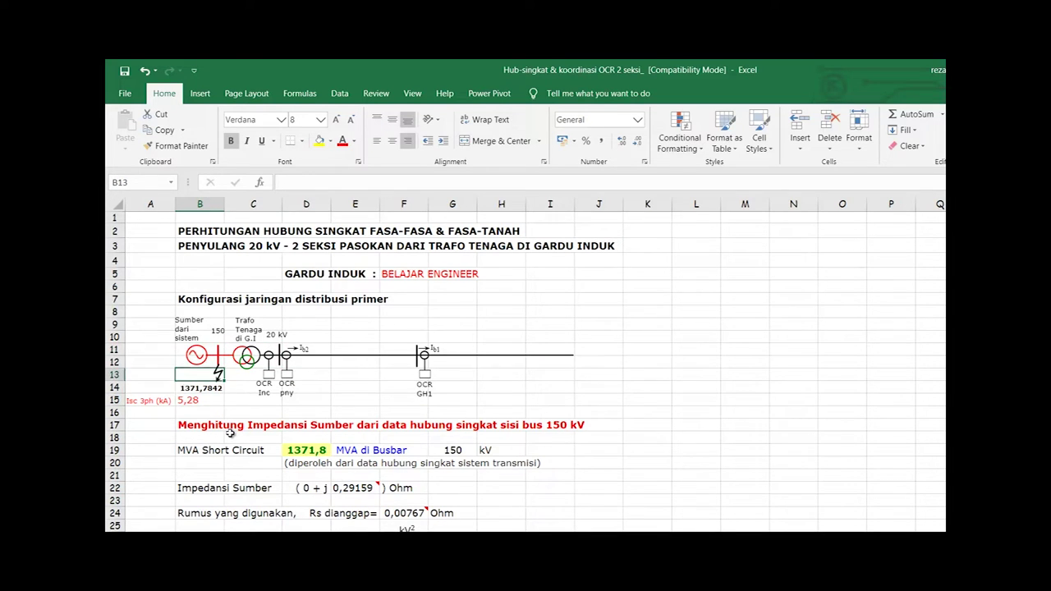
Examine the transformer and the incoming and feeder OCR positions around the 20 kV bus in the network diagram
key("Right")
key("Down")
key("Down")
key("Down")
key("Down")
key("Up")
key("Up")
key("Up")
key("Down")
key("Up")
key("Up")
key("Down")
key("Down")
key("Right")
key("Up")
Trace the two feeder sections in the diagram from the 20 kV bus past OCR GH1 to the line end
key("Right")
key("Right")
key("Right")
key("Left")
key("Left")
key("Left")
key("Left")
key("Right")
key("Right")
key("Right")
key("Right")
key("Right")
key("Right")
key("Right")
key("Left")
key("Left")
key("Left")
key("Left")
key("Left")
key("Left")
key("Left")
key("Right")
key("Right")
key("Right")
key("Right")
key("Right")
key("Right")
key("Right")
key("Right")
key("Left")
key("Left")
key("Left")
key("Left")
key("Left")
key("Left")
key("Left")
key("Left")
key("Right")
key("Right")
key("Right")
key("Left")
key("Left")
key("Left")
key("Right")
key("Right")
key("Right")
key("Left")
key("Left")
key("Left")
key("Right")
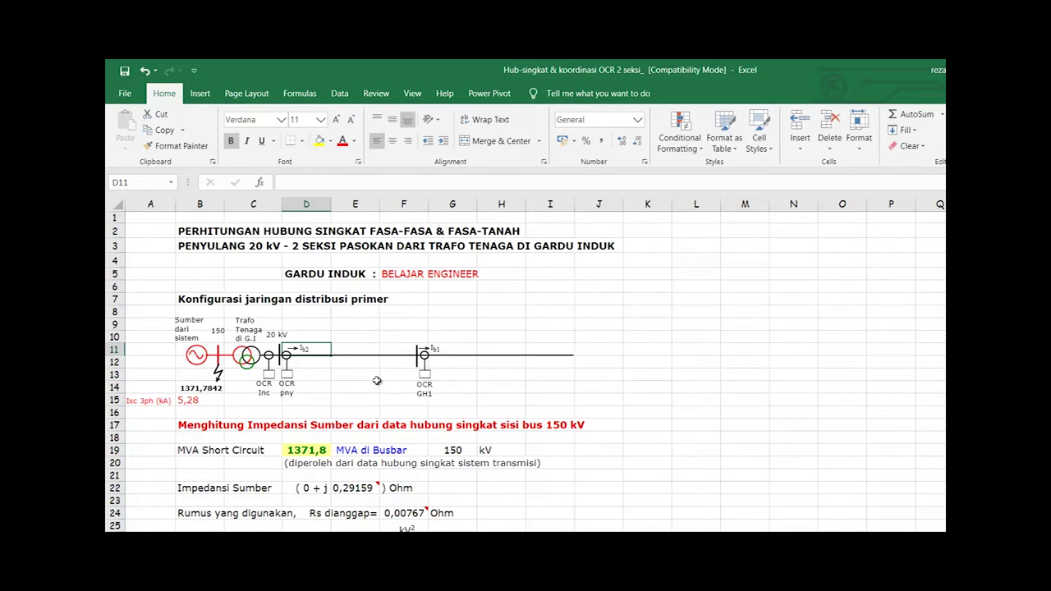
key("Right")
key("Right")
key("Right")
key("Right")
key("Right")
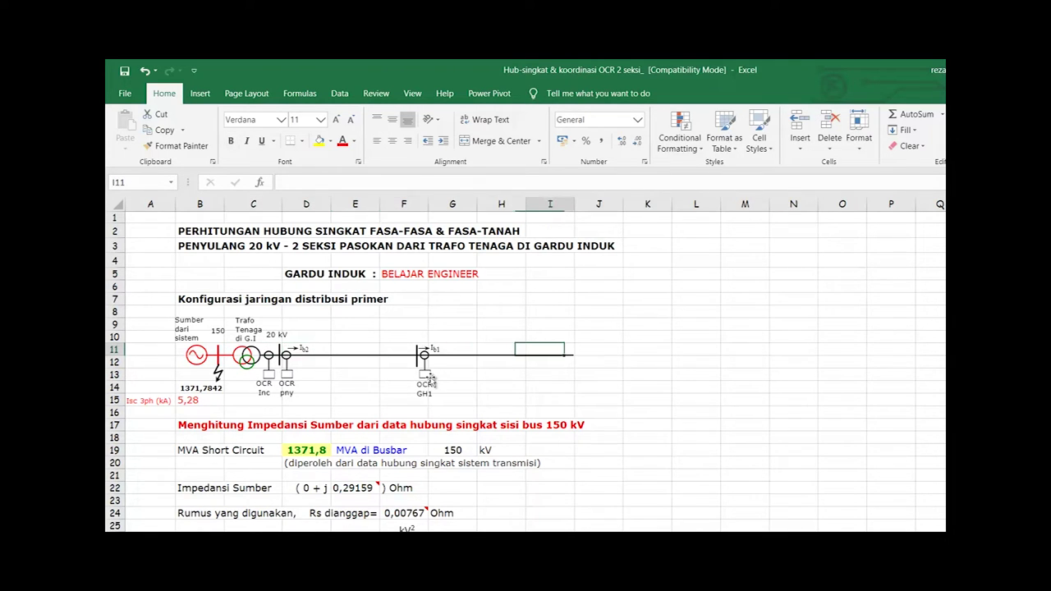
Go to the Menghitung Impedansi Penyulang 20 kV section and examine the XLPE-AL Cable mH/km value in G51
key("Page_Down")
key("Down")
key("Down")
key("Down")
key("Down")
key("Down")
key("Down")
key("Down")
key("Down")
key("Down")
key("Down")
key("Down")
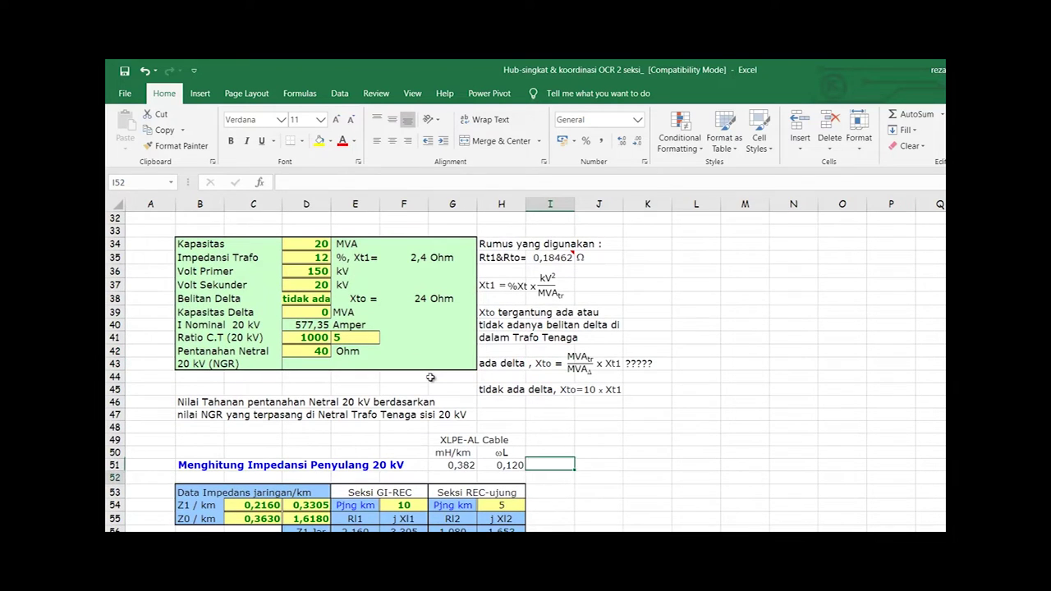
key("Left")
key("Left")
key("Left")
key("Up")
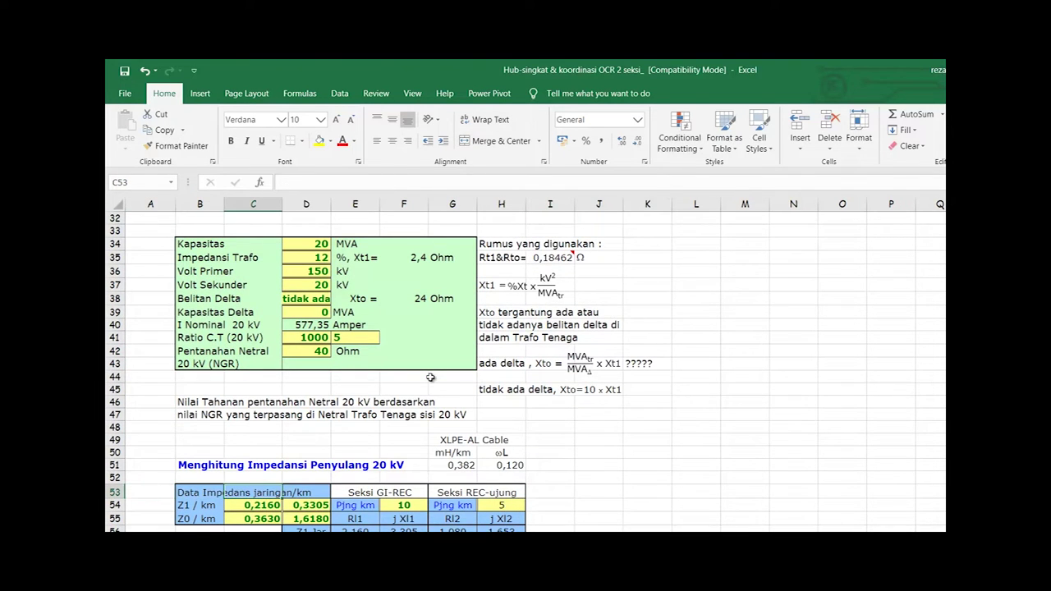
key("Right")
key("Up")
key("Right")
key("Right")
key("Right")
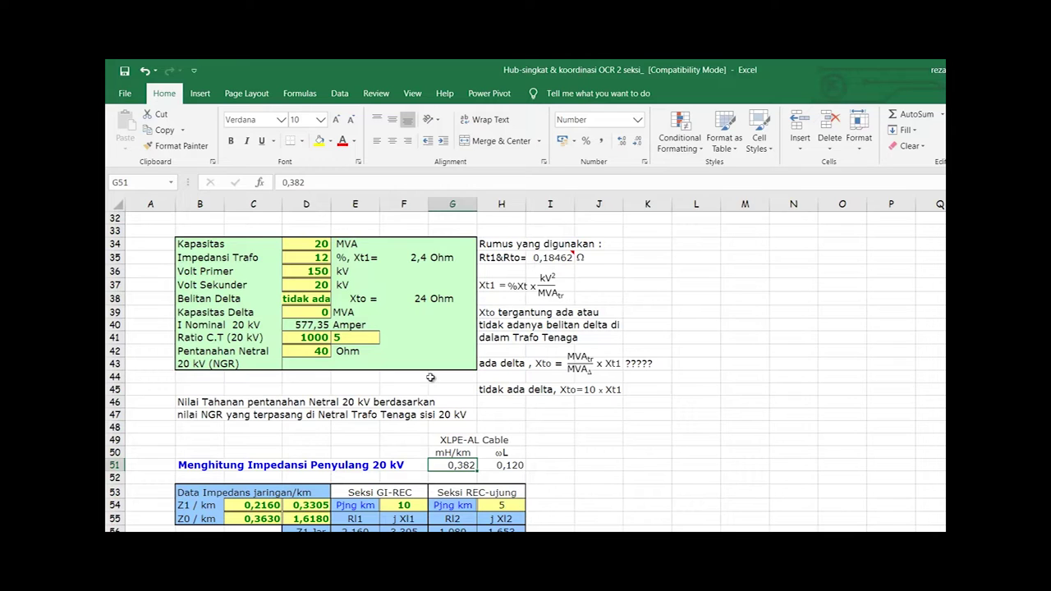
Examine the Z1 / km and Z0 / km network impedance data in C54:D55
key("Left")
key("Left")
key("Left")
key("Left")
key("Down")
key("Down")
key("Down")
key("Right")
key("Left")
key("Right")
key("Down")
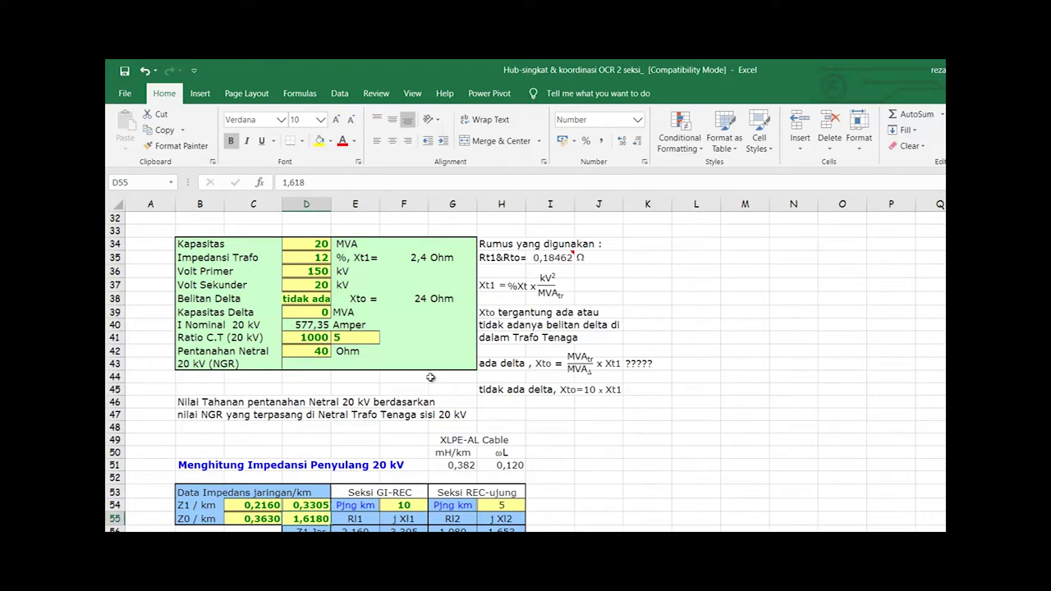
key("Left")
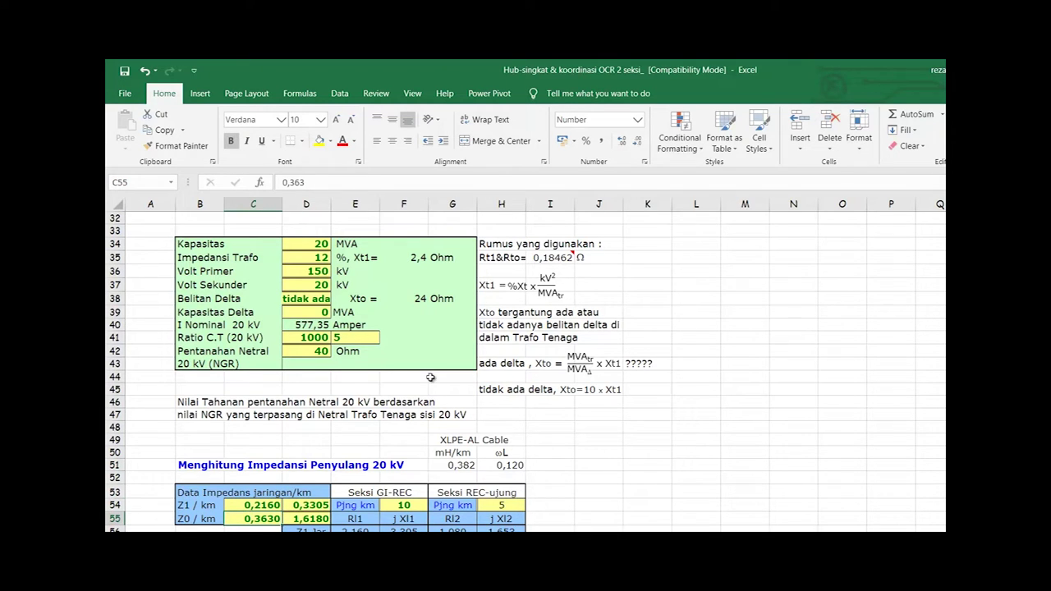
Compare the two Z1 / km impedance components in C54 and D54
key("Up")
key("Right")
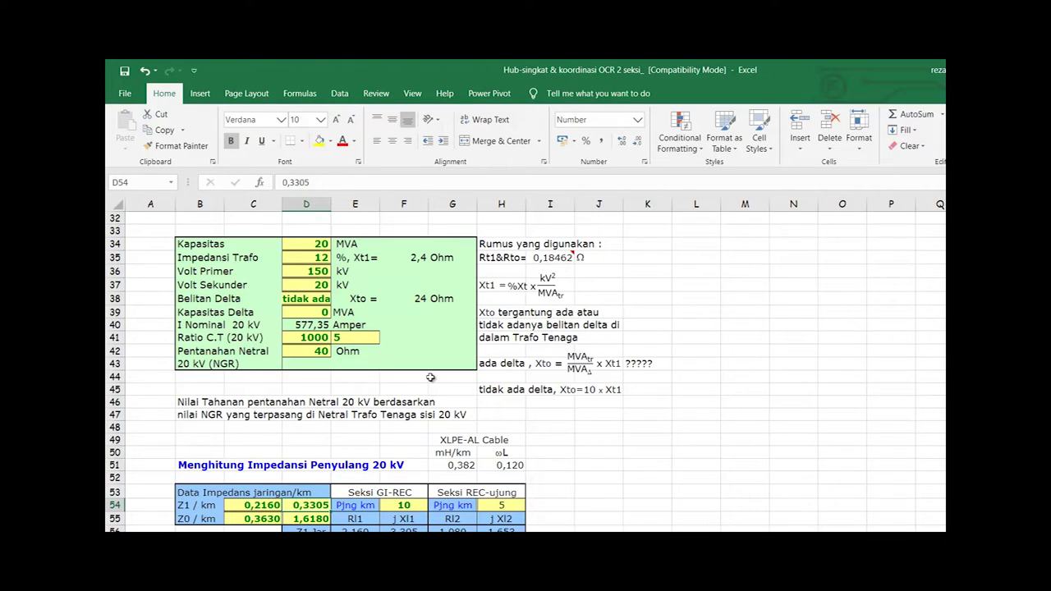
key("Left")
key("Right")
key("Left")
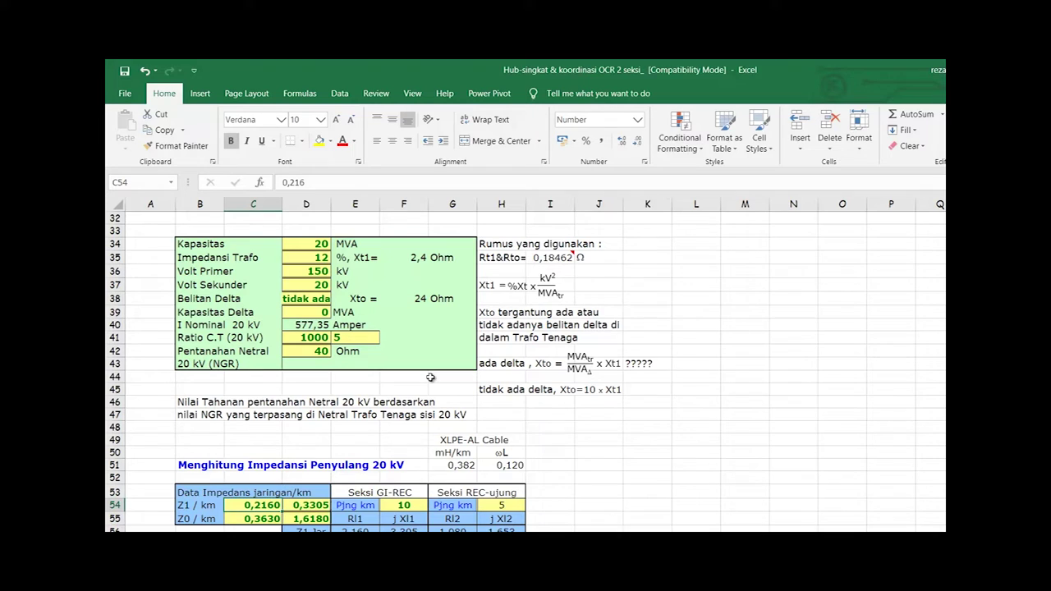
key("Down")
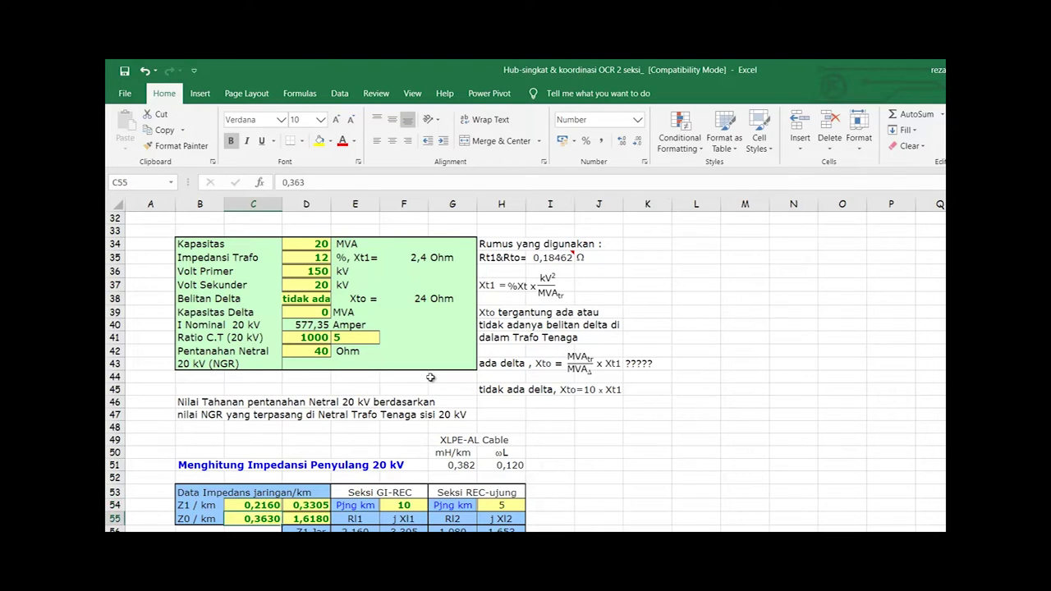
key("Right")
key("Up")
key("Left")
key("Right")
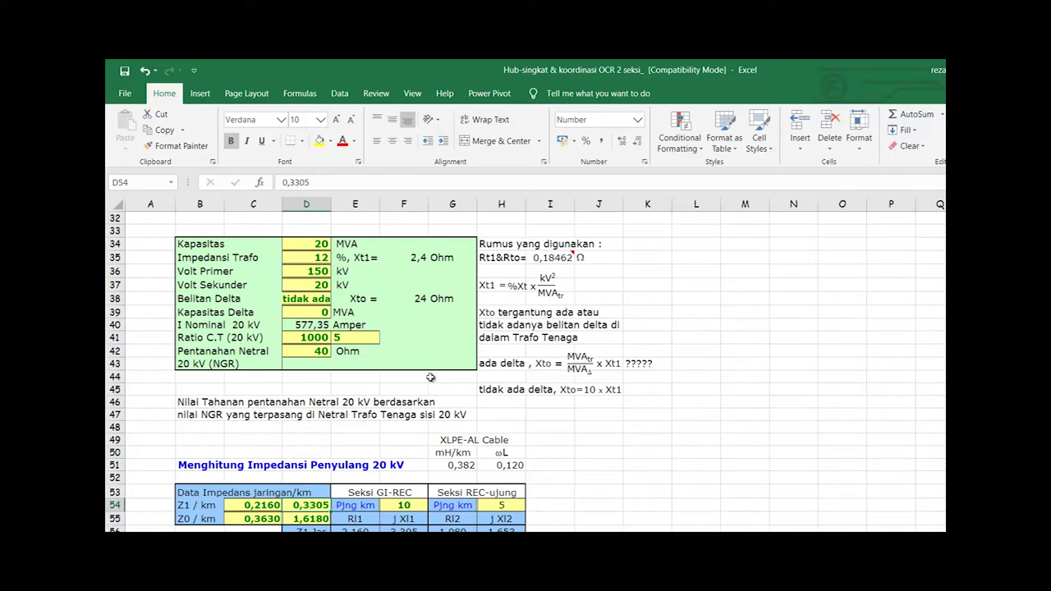
key("Left")
key("Right")
key("Left")
key("Right")
key("Left")
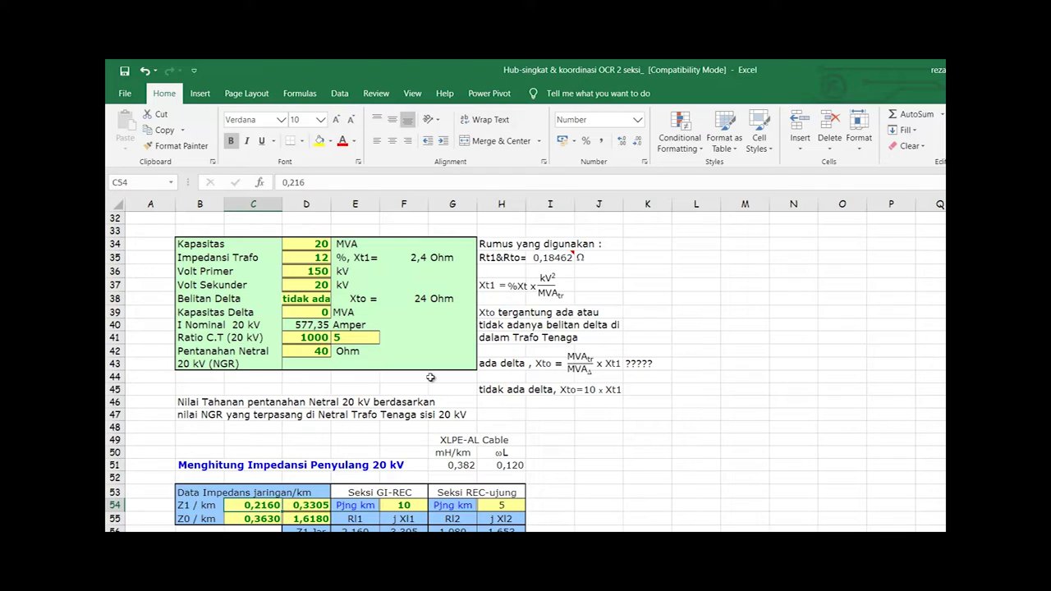
key("Right")
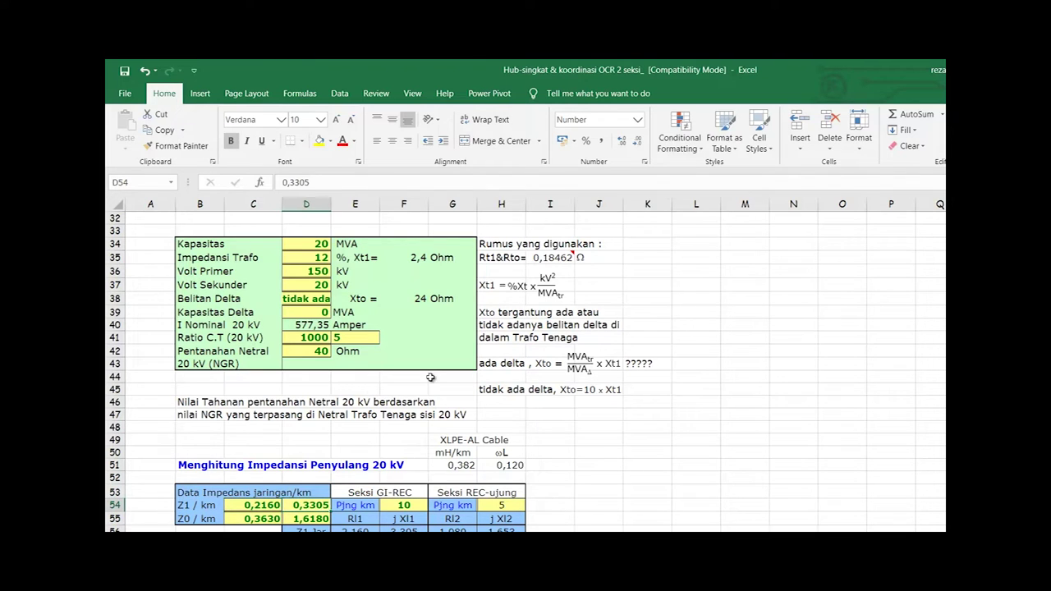
Compare the two Z0 / km impedance components in C55 and D55
key("Down")
key("Left")
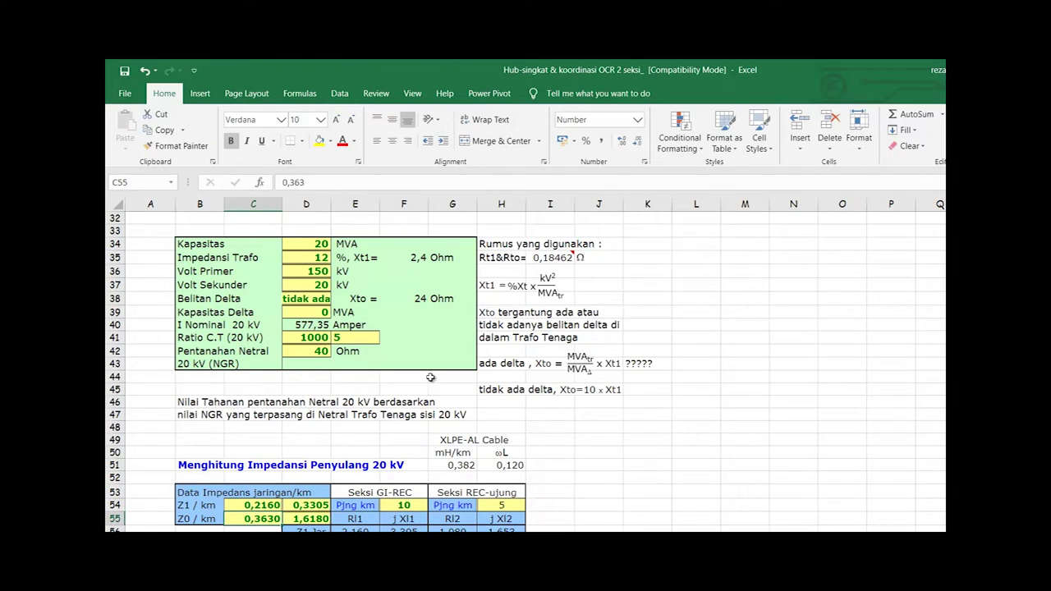
key("Right")
key("Left")
key("Right")
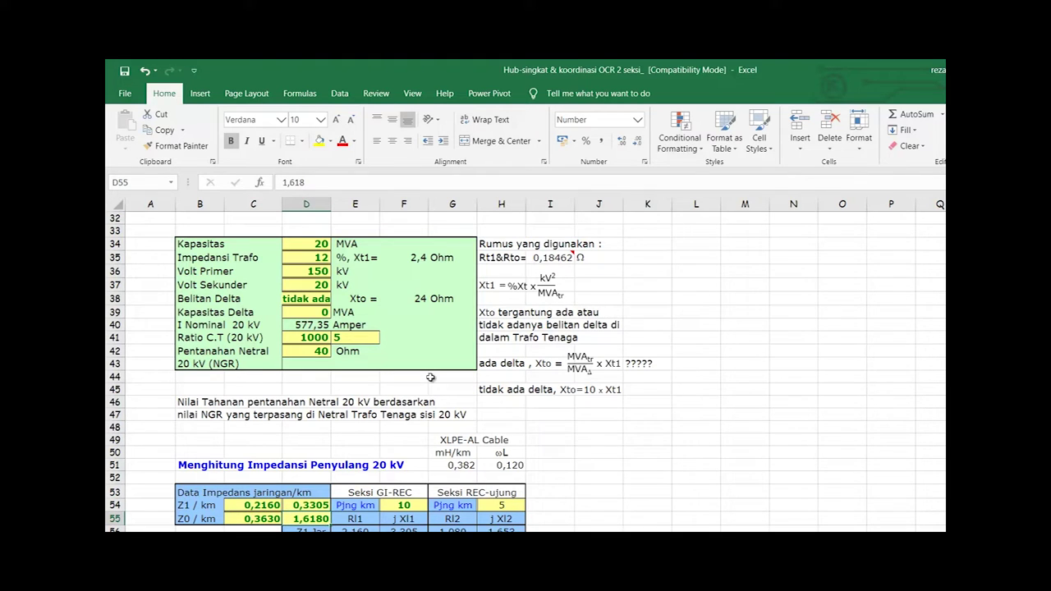
key("Right")
key("Left")
key("Right")
key("Left")
key("Right")
Examine the length in km (Pjng km) of the Seksi GI-REC section in E54 and F54
key("Up")
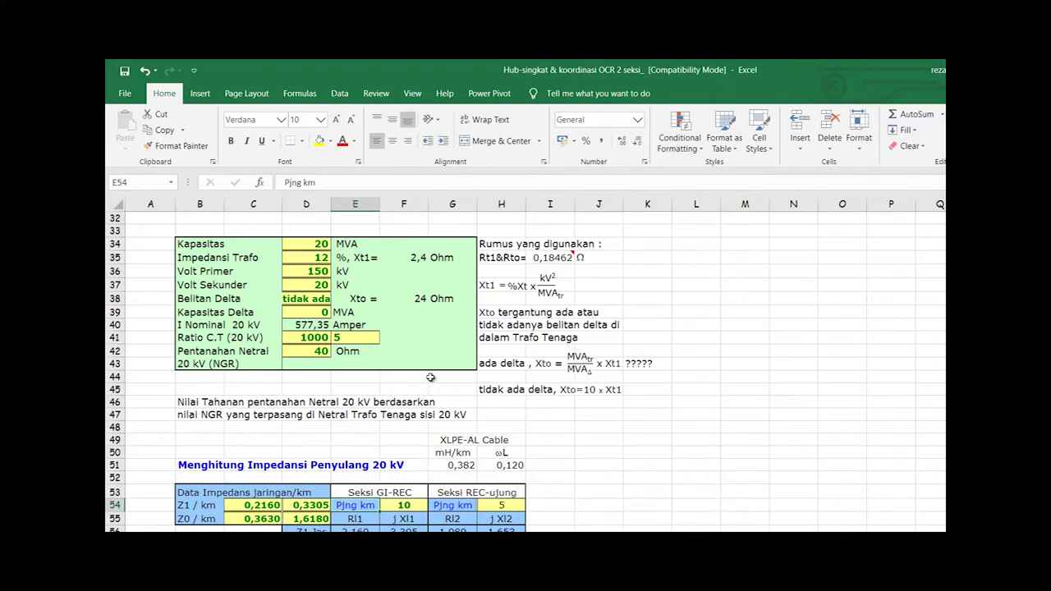
key("Right")
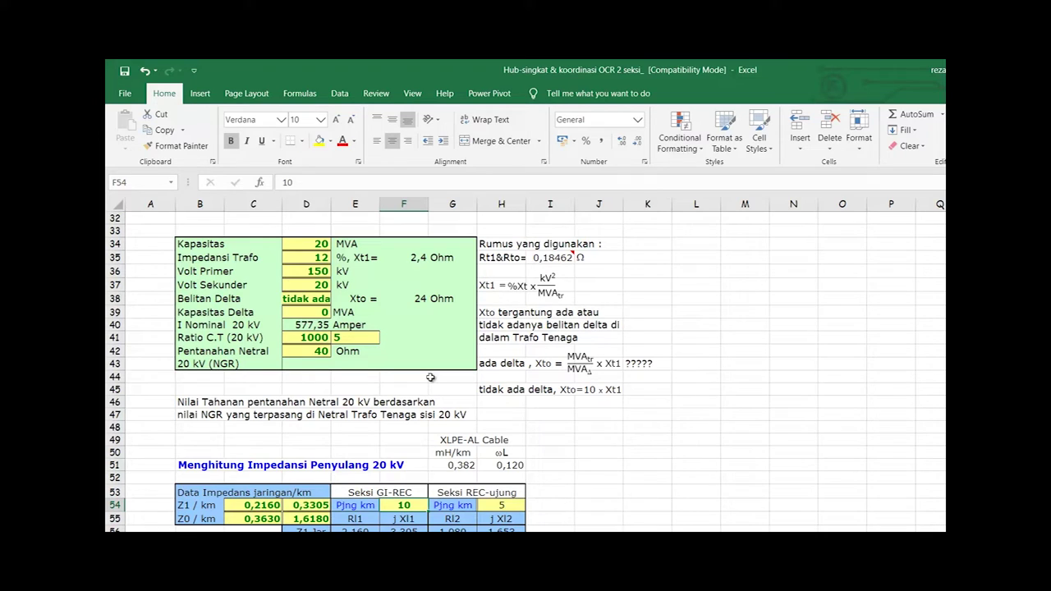
key("Down")
key("Up")
key("Left")
key("Right")
key("Left")
key("Right")
key("Left")
key("Right")
key("Left")
key("Right")
key("Up")
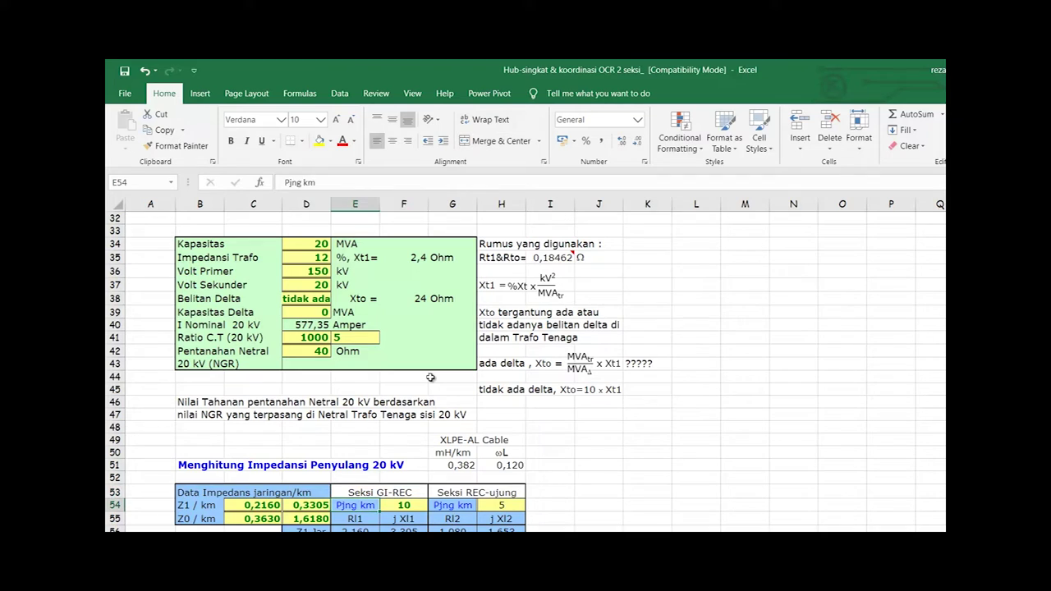
Check the length in km of the Seksi REC-ujung section in H54
key("Right")
key("Down")
key("Right")
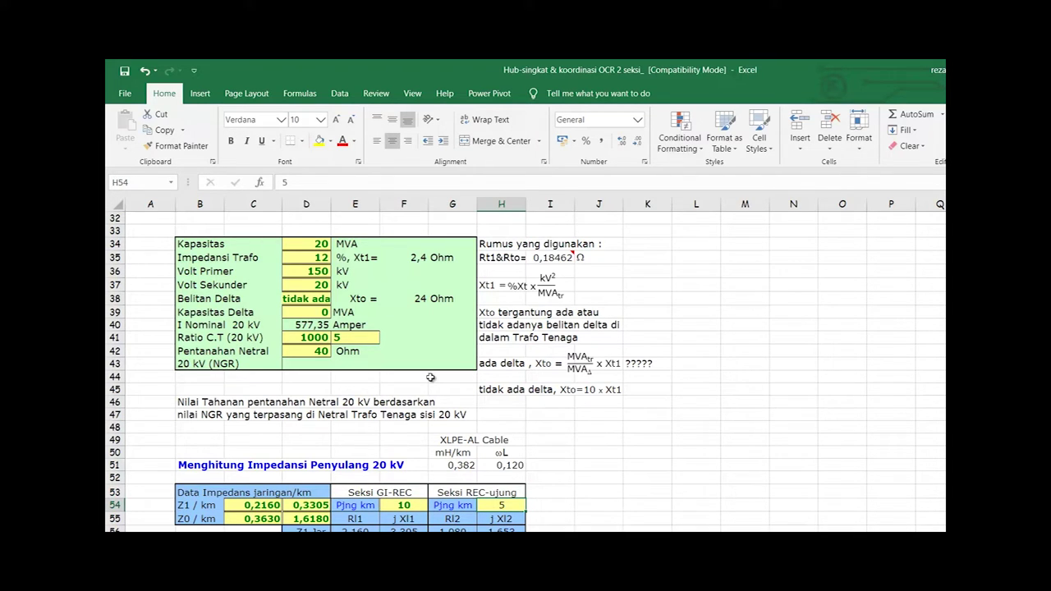
Check the Rl1 formula in E56 against the Z1 / km and section length cells C54 and F54
key("Down")
key("Left")
key("Left")
key("Left")
key("Down")
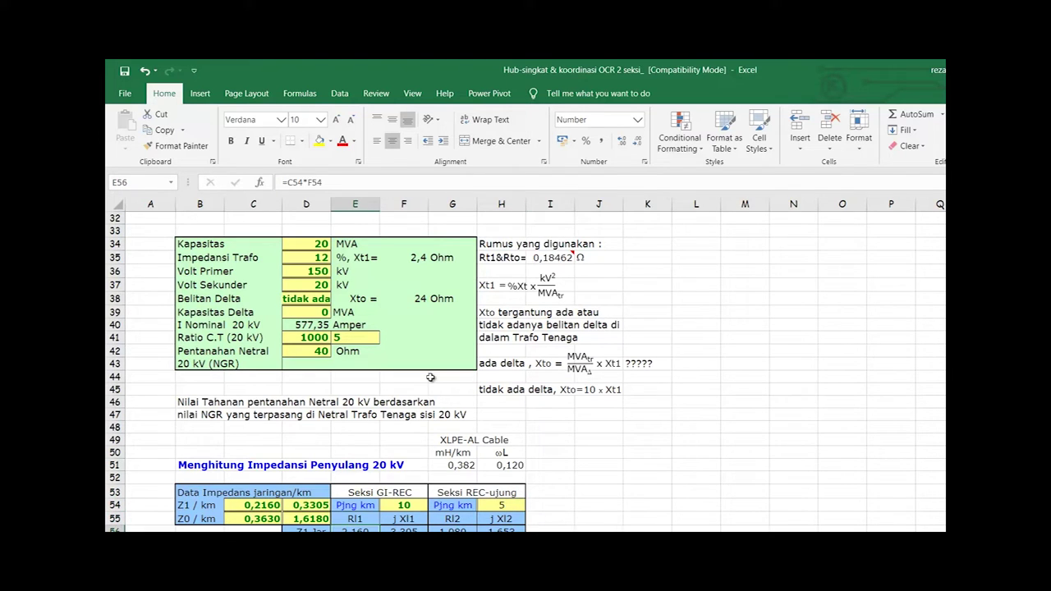
key("Left")
key("Right")
key("Right")
key("Up")
key("Up")
key("Left")
key("Left")
key("Left")
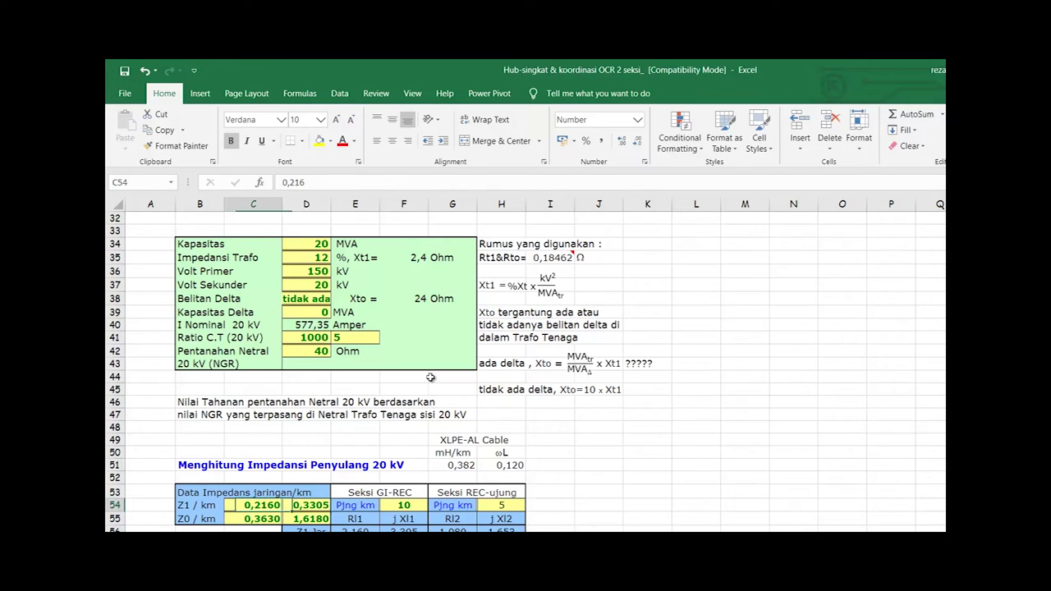
Compare the first Z1 / km component in C54 with the Seksi GI-REC length in F54
key("Right")
key("Right")
key("Right")
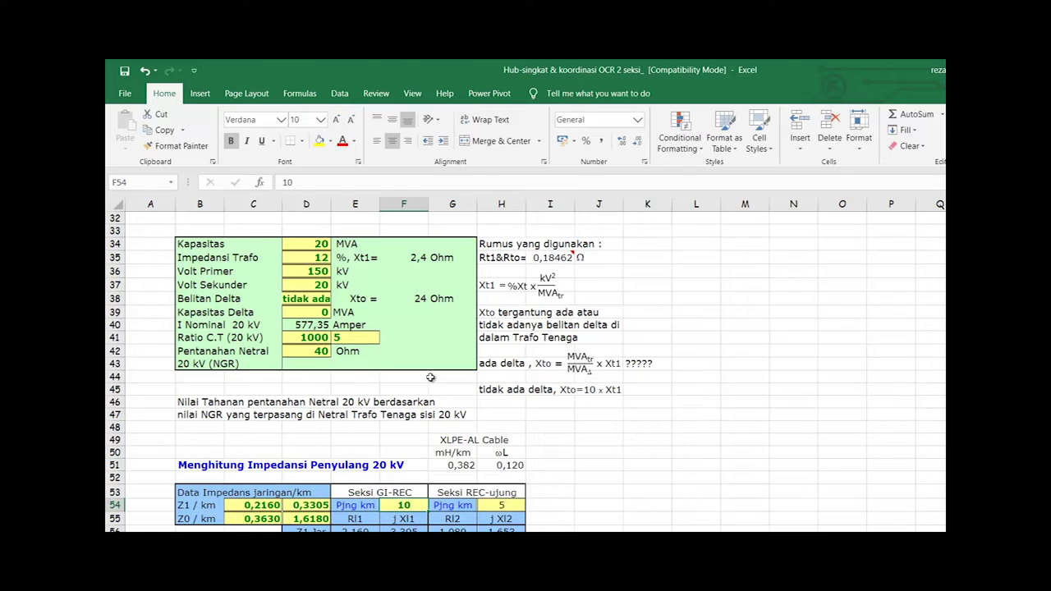
key("Left")
key("Left")
key("Left")
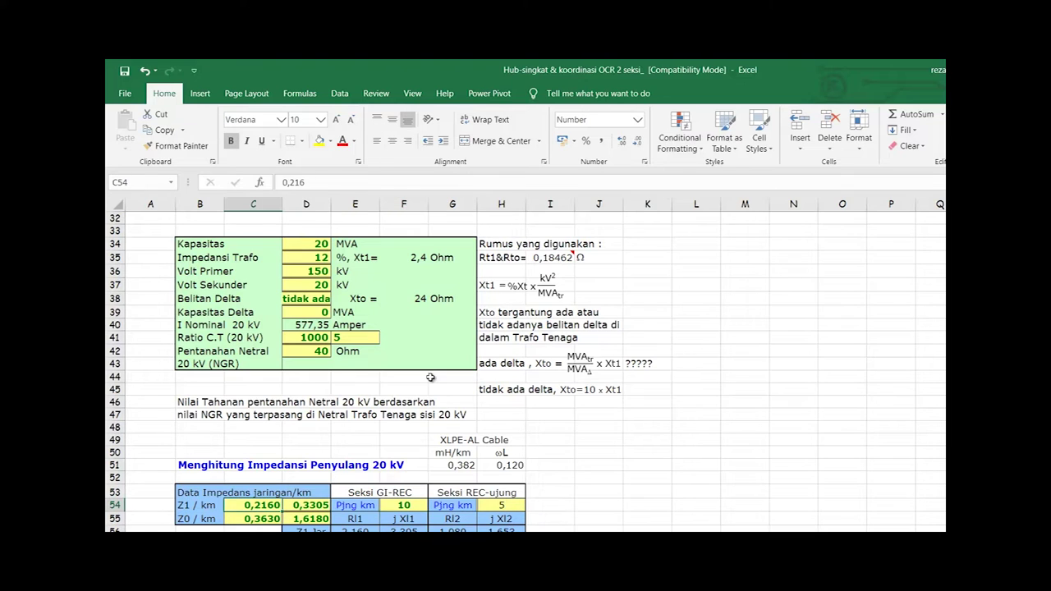
Inspect the Z1 Jar. formula in E56 for the Seksi GI-REC section
key("Right")
key("Right")
key("Right")
key("Down")
key("Down")
key("Left")
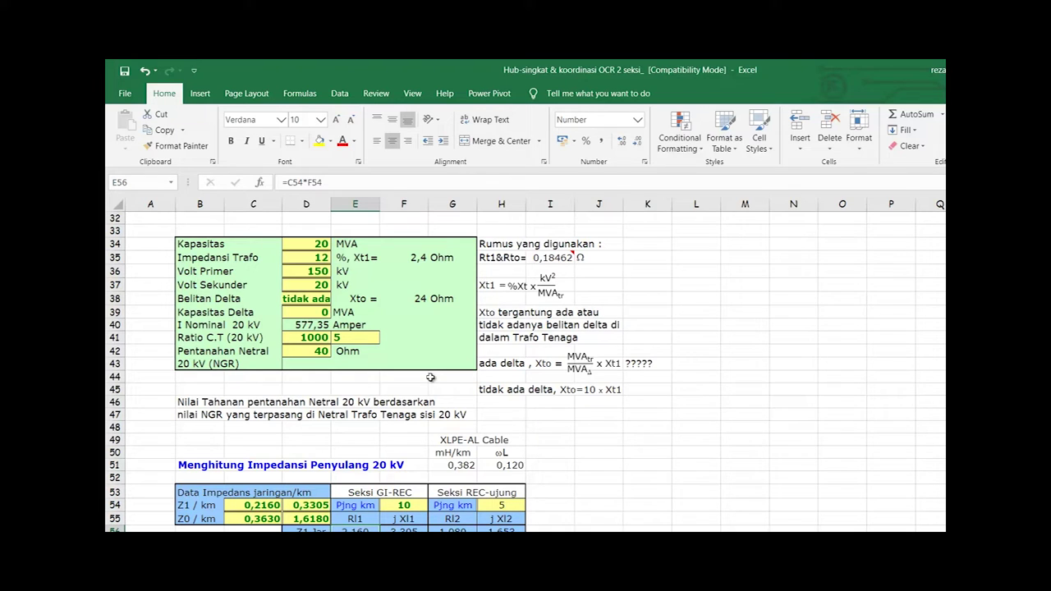
Check the Zo Jar. formula in E57 against the Z0 / km component in C55
key("Left")
key("Left")
key("Up")
key("Up")
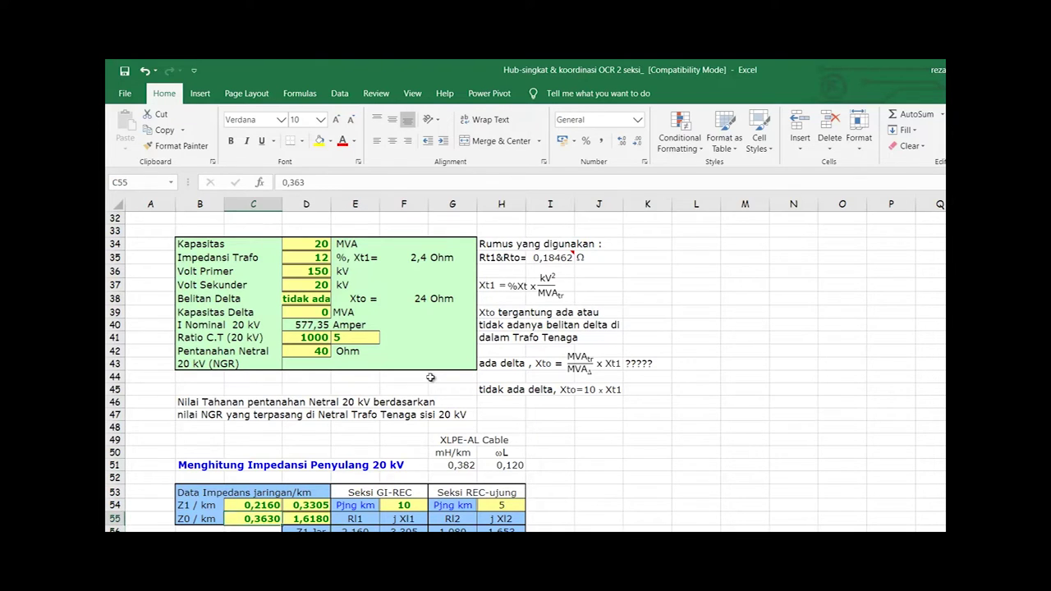
key("Right")
key("Down")
key("Right")
key("Right")
key("Down")
key("Left")
key("Down")
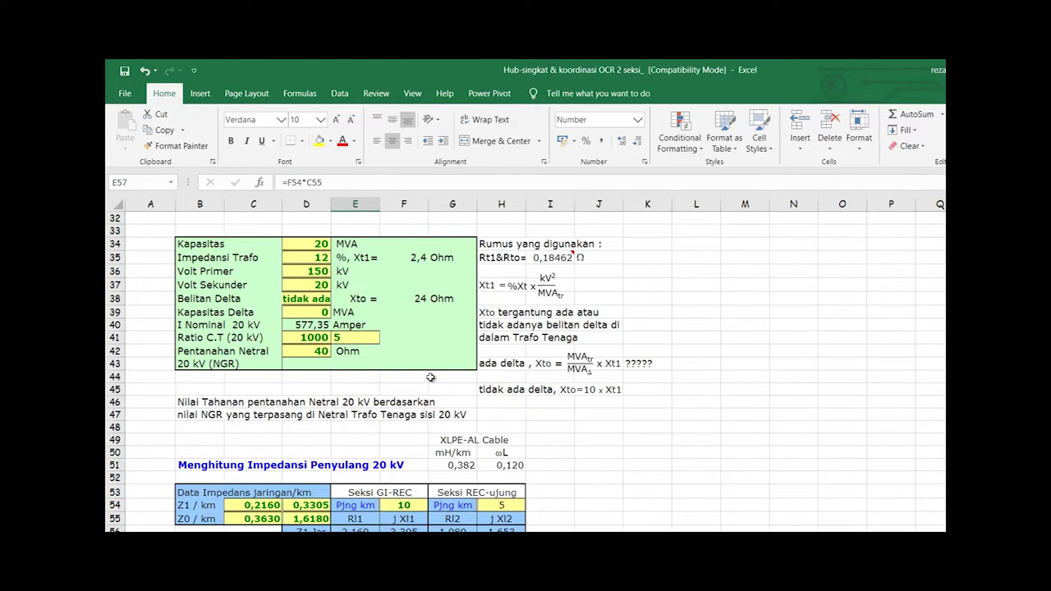
Inspect the Zo Jar. formula in H57 for the Seksi REC-ujung section
key("Right")
key("Right")
key("Right")
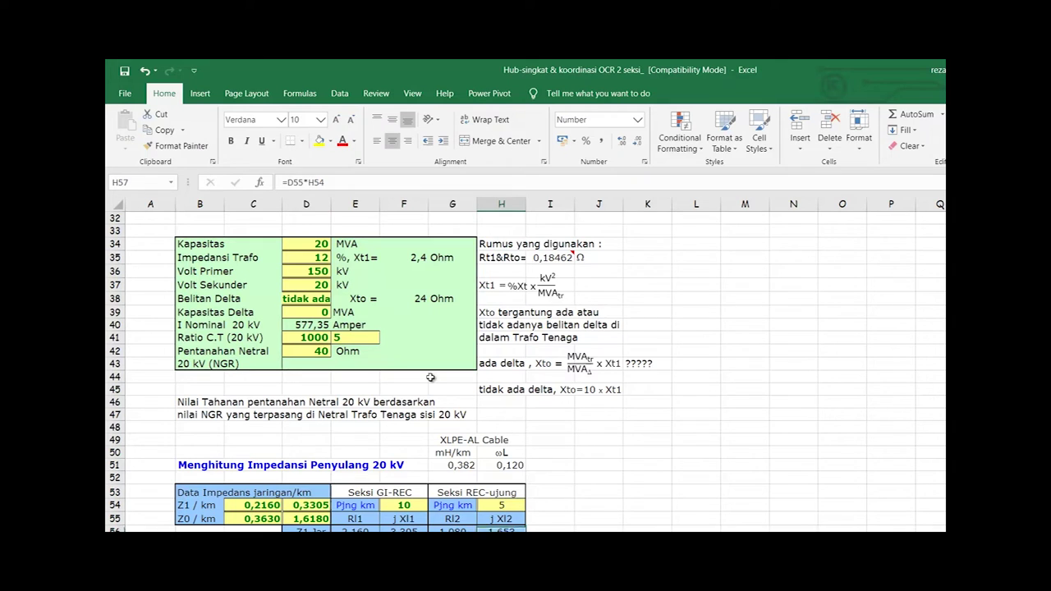
Examine the schematic diagram of the primary radial distribution network below the feeder impedance table
key("Down")
key("Left")
key("Down")
key("Down")
key("Down")
key("Down")
key("Down")
key("Down")
key("Down")
key("Down")
key("Down")
key("Down")
key("Down")
key("Down")
key("Down")
key("Down")
key("Down")
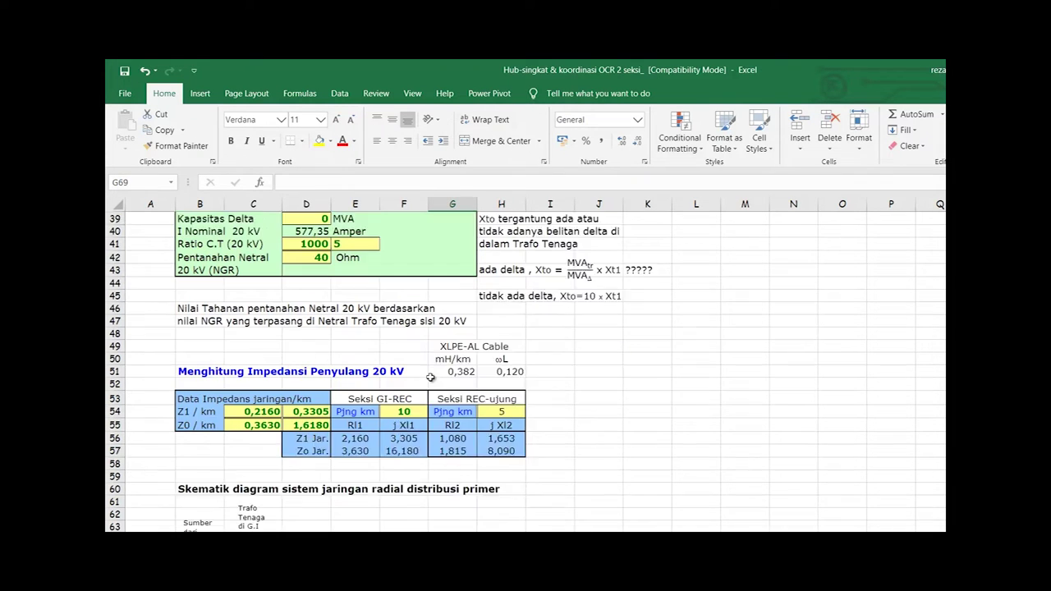
key("Down")
key("Down")
key("Down")
key("Down")
key("Down")
key("Down")
key("Down")
key("Down")
key("Down")
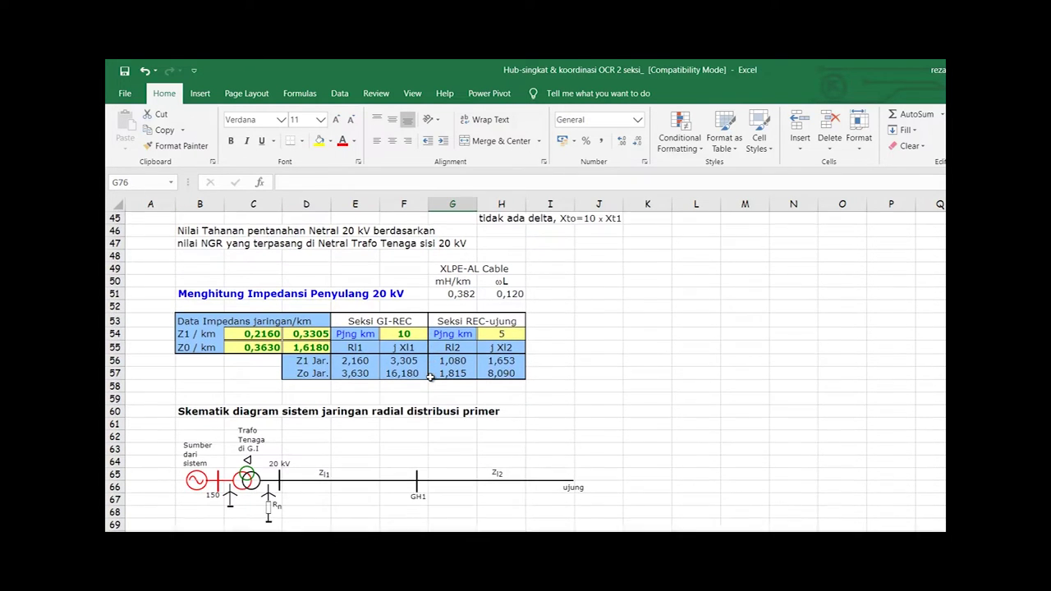
key("Down")
key("Down")
key("Down")
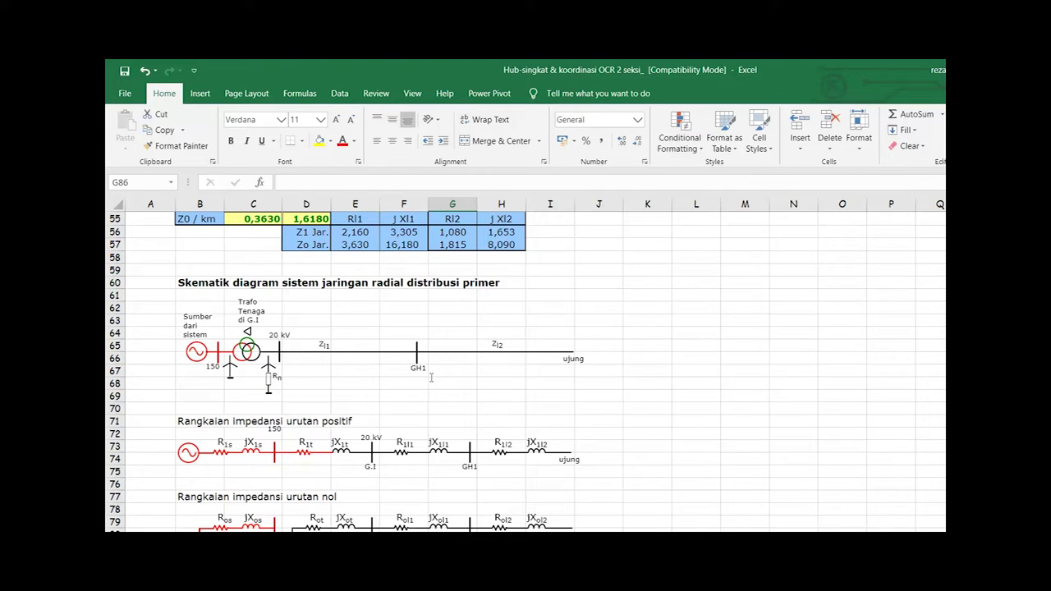
Examine the positive-sequence and zero-sequence impedance circuits under the network schematic
key("Down")
key("Down")
key("Down")
key("Down")
key("Down")
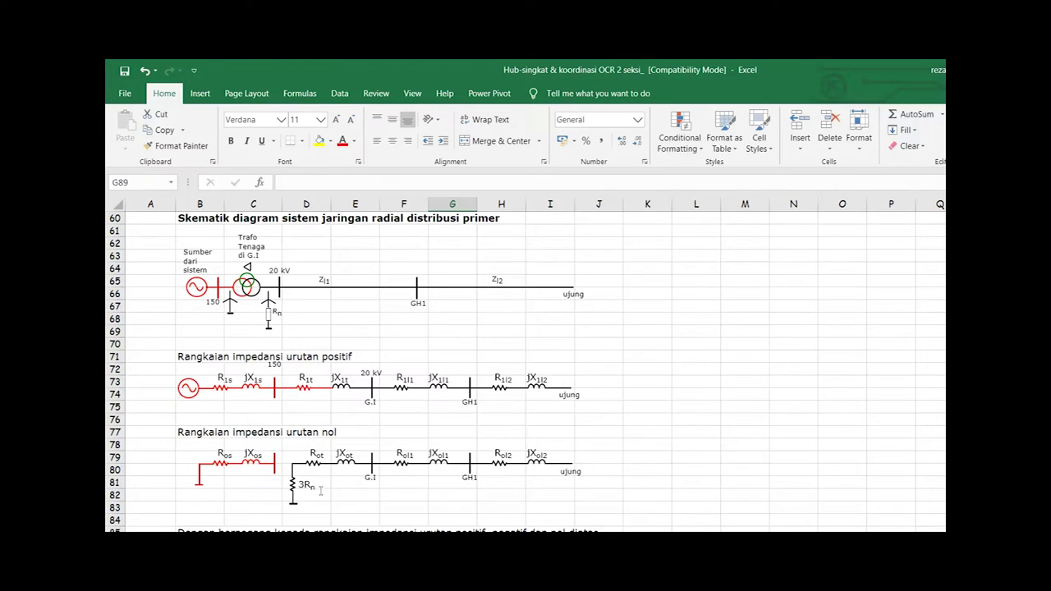
Compare the 3Rn resistor label in the zero-sequence circuit with the neutral grounding (NGR) value in D42
left_click(297, 484)
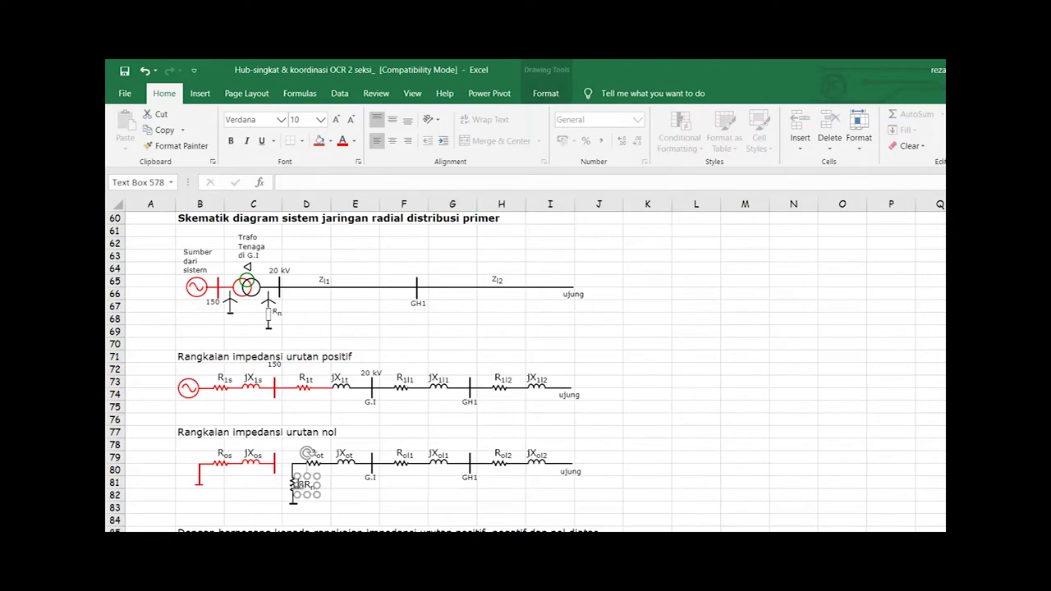
left_click(353, 494)
scroll(353, 494, "up", 20)
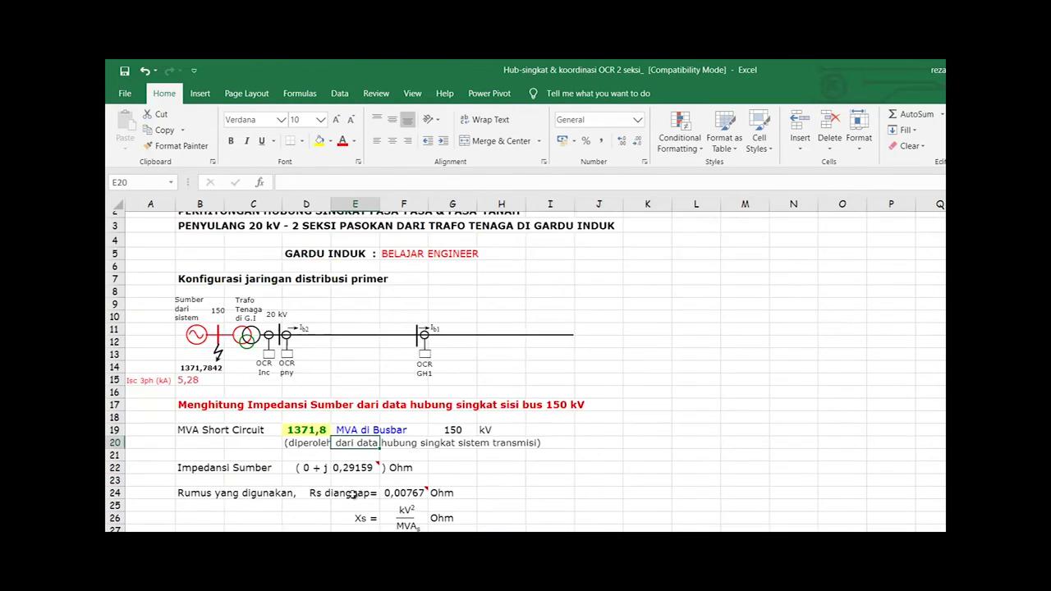
scroll(353, 495, "down", 10)
left_click(353, 494)
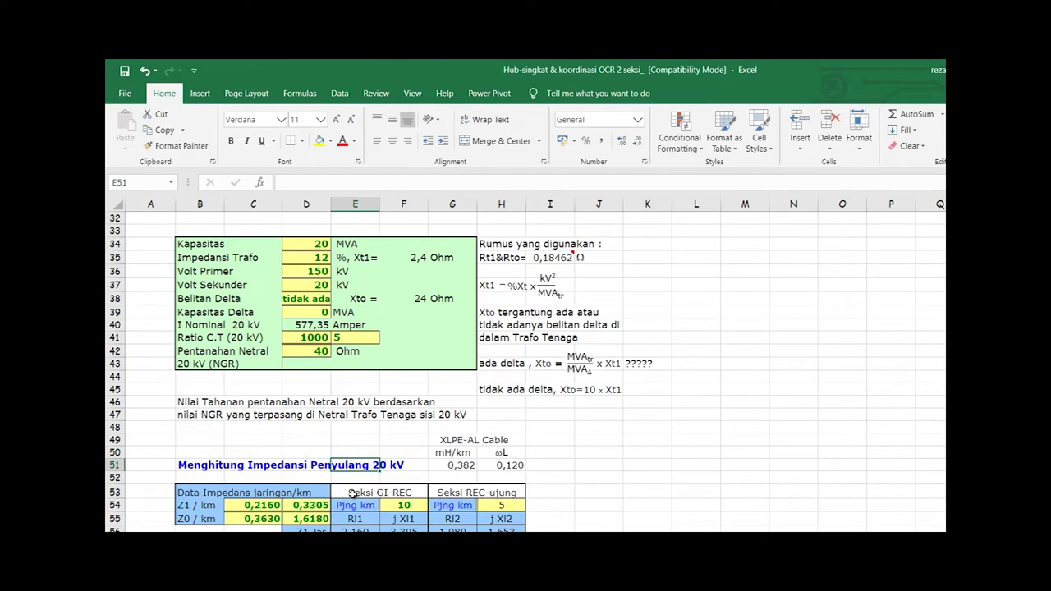
left_click(320, 351)
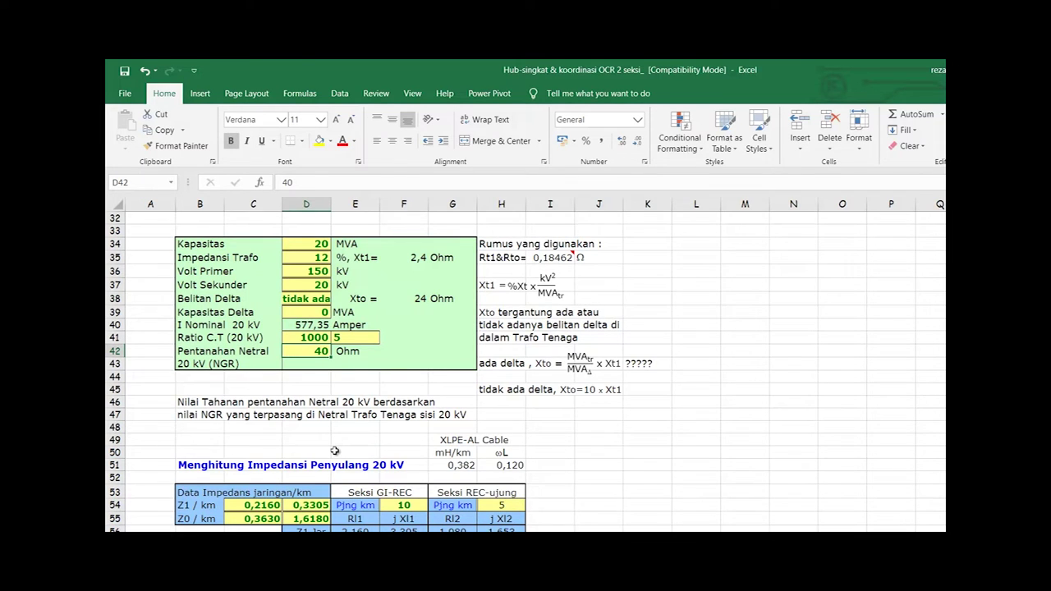
Return to the sequence circuits and read the explanation of the fault current calculation in rows 85 to 89
key("Page_Down")
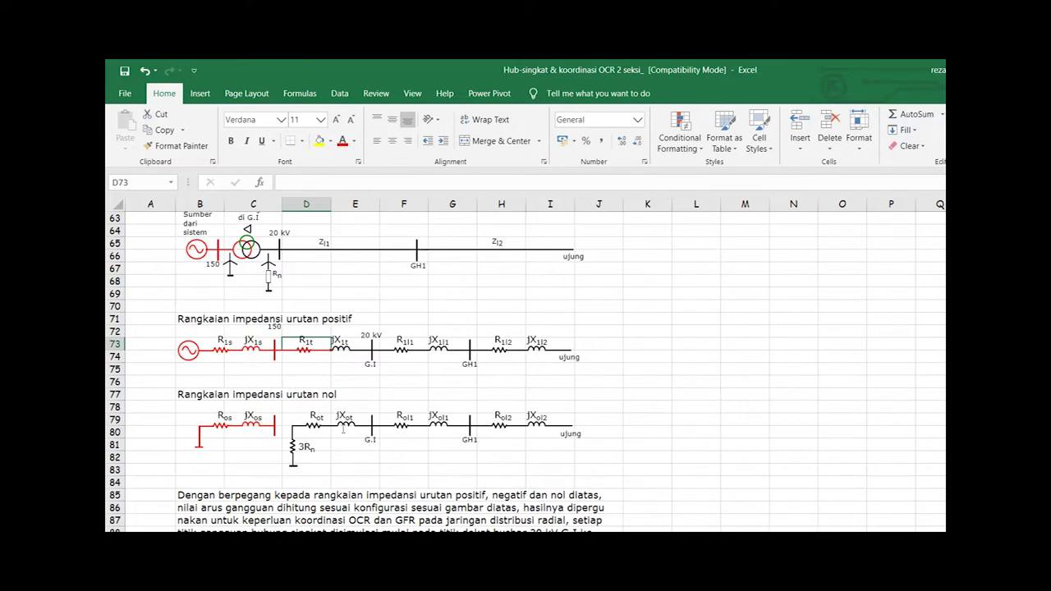
left_click(413, 483)
key("Left")
key("Left")
key("Down")
key("Down")
key("Down")
key("Down")
key("Down")
key("Down")
key("Down")
key("Down")
key("Down")
key("Down")
key("Down")
key("Down")
key("Down")
key("Down")
key("Down")
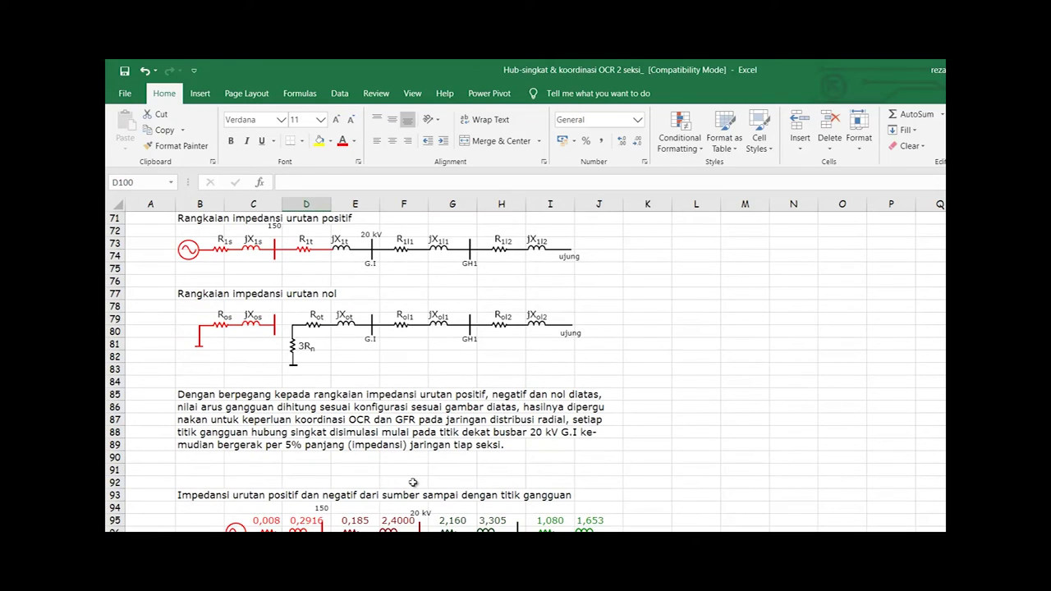
Go through the row 95 impedance values of the positive and negative sequence diagram, from source to feeder end
key("Up")
key("Up")
key("Up")
key("Up")
key("Up")
key("Right")
key("Right")
key("Left")
key("Right")
key("Right")
key("Right")
key("Right")
key("Right")
key("Down")
key("Down")
key("Left")
key("Left")
key("Left")
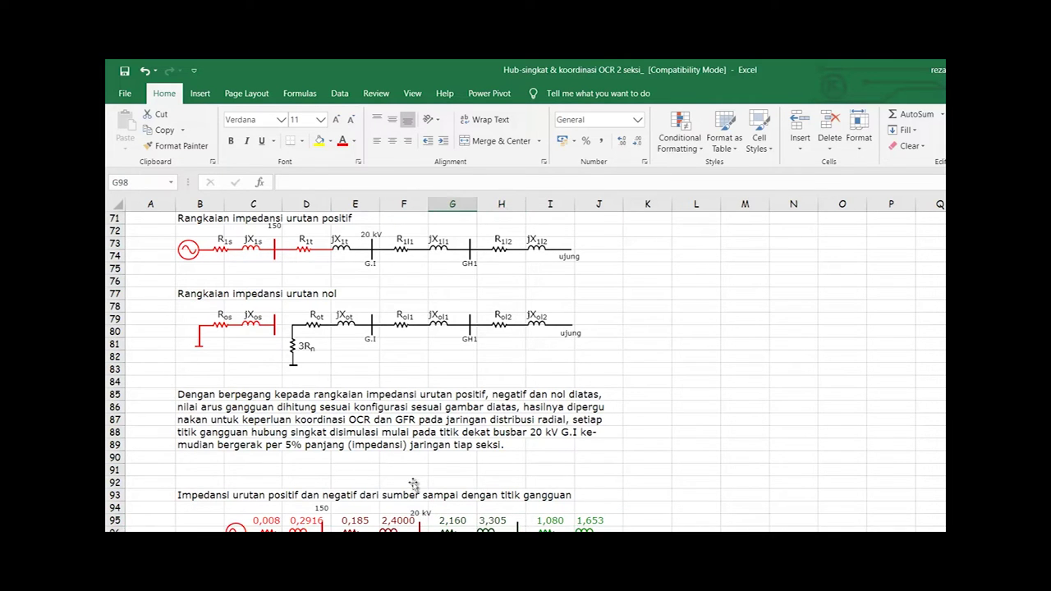
Examine the complete positive and negative sequence impedance diagram from the source to the fault point
key("Down")
key("Down")
key("Down")
key("Down")
key("Down")
key("Down")
key("Down")
key("Down")
key("Down")
key("Down")
key("Left")
key("Left")
key("Left")
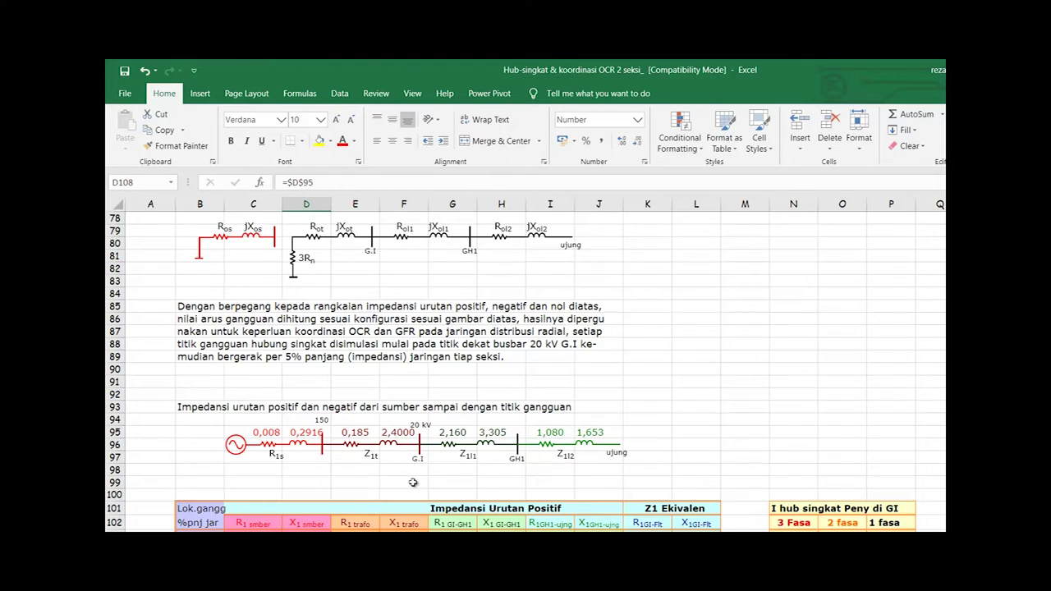
Look over the Impedansi Urutan Positif table by fault location, following the X1 source column
key("Down")
key("Down")
key("Down")
key("Down")
key("Down")
key("Down")
key("Down")
key("Down")
scroll(413, 485, "down", 1)
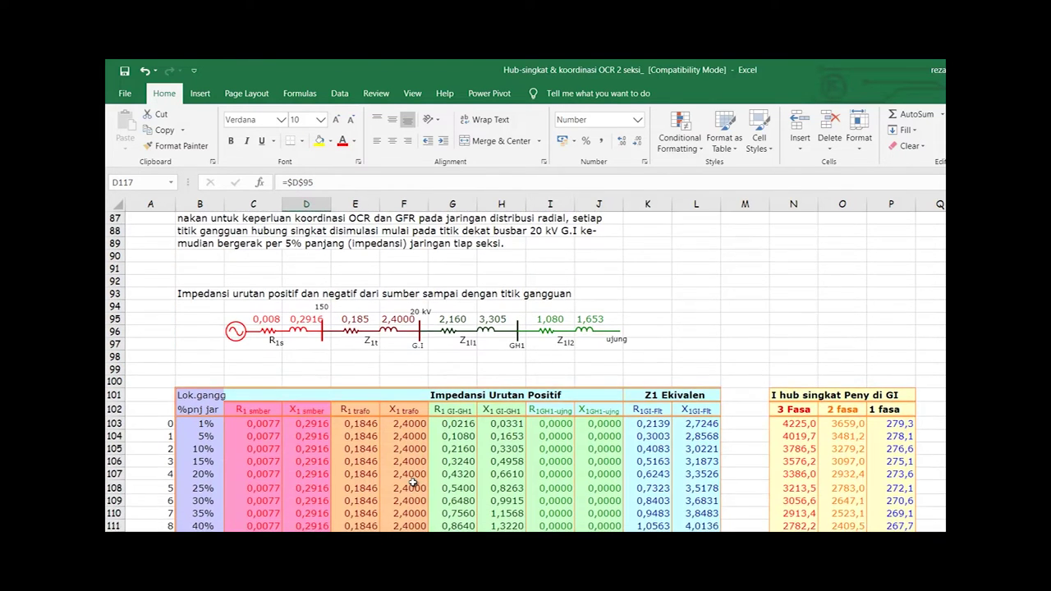
key("Up")
key("Up")
key("Up")
key("Up")
key("Up")
key("Up")
key("Up")
key("Up")
key("Up")
key("Up")
key("Up")
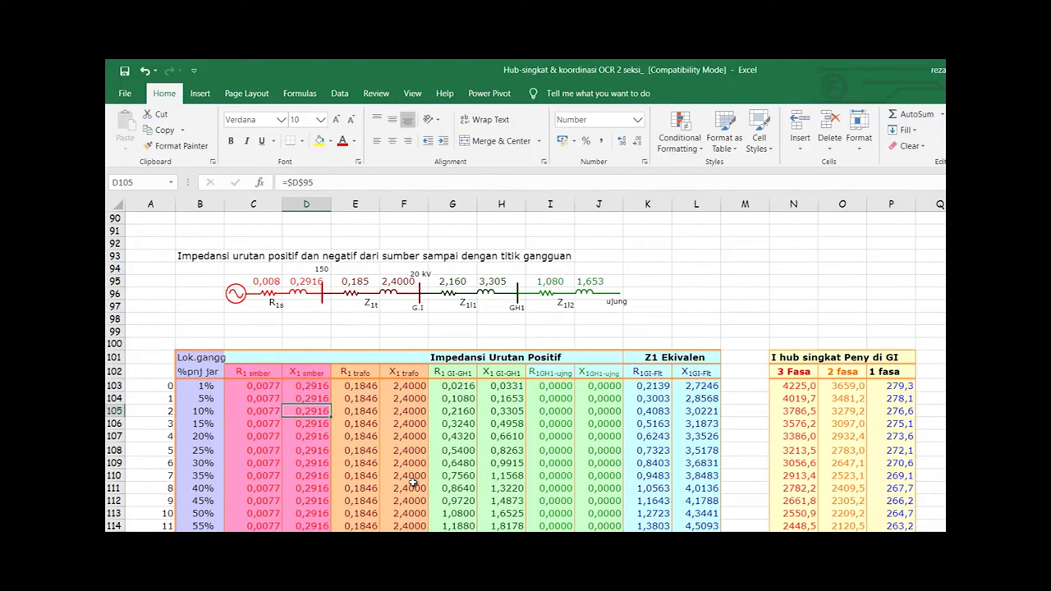
Check the 1% fault location in B103 and the R1 source formula in C103
key("Left")
key("Up")
key("Up")
key("Left")
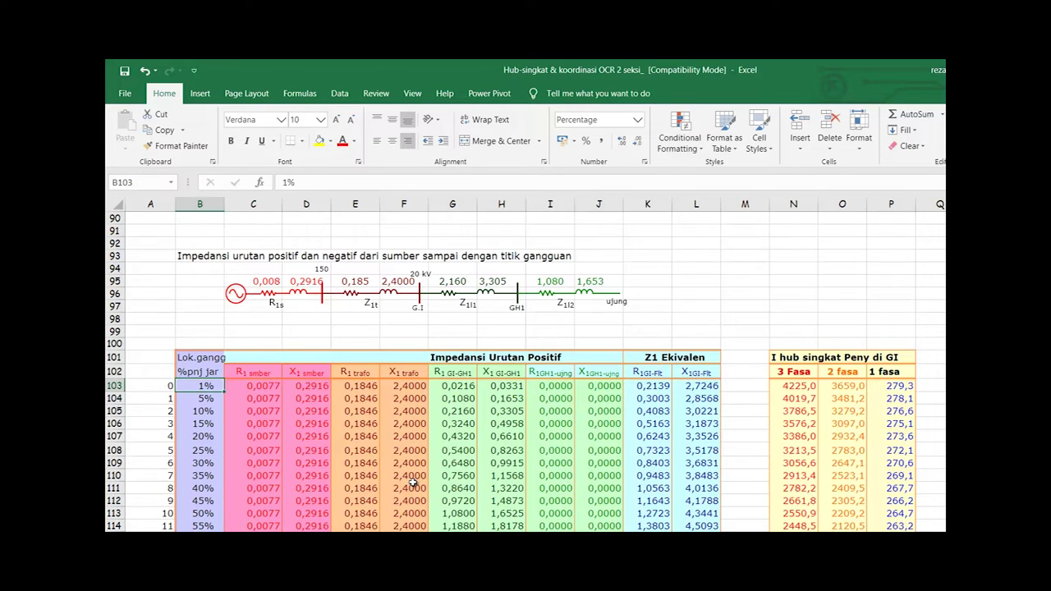
key("Right")
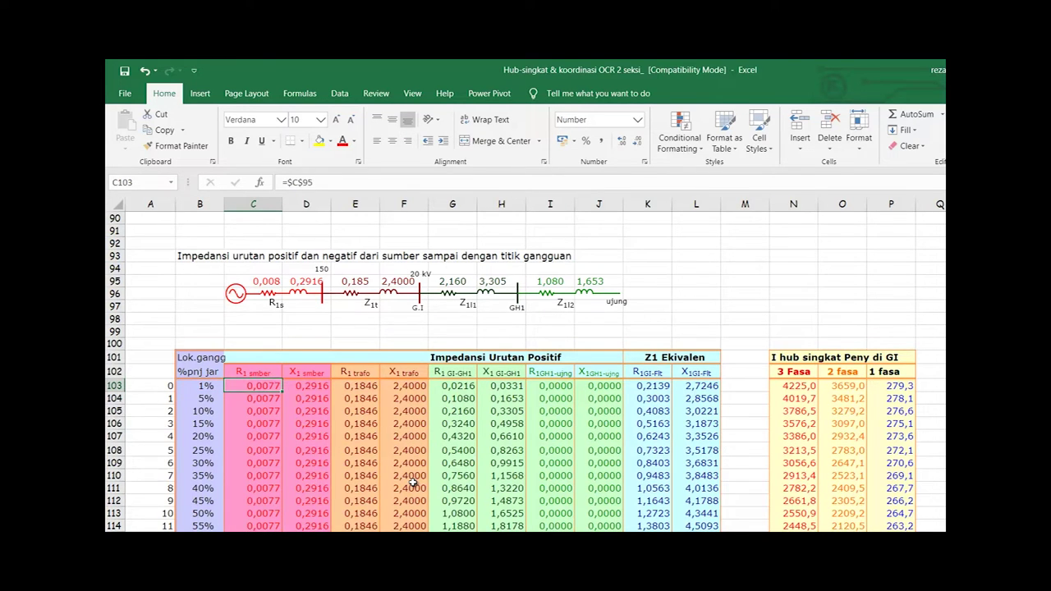
key("Left")
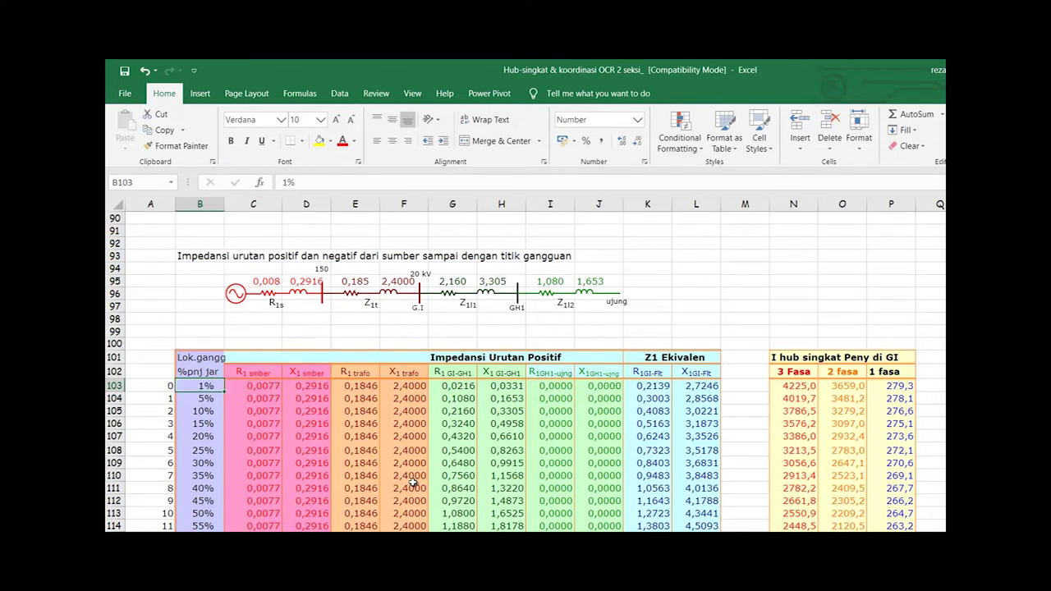
Follow the 1% row across the impedance columns and inspect the three-phase fault current formula in N103
key("Left")
key("Right")
key("Right")
key("Right")
key("Right")
key("Right")
key("Right")
key("Right")
key("Right")
key("Right")
key("Right")
key("Right")
key("Right")
key("Right")
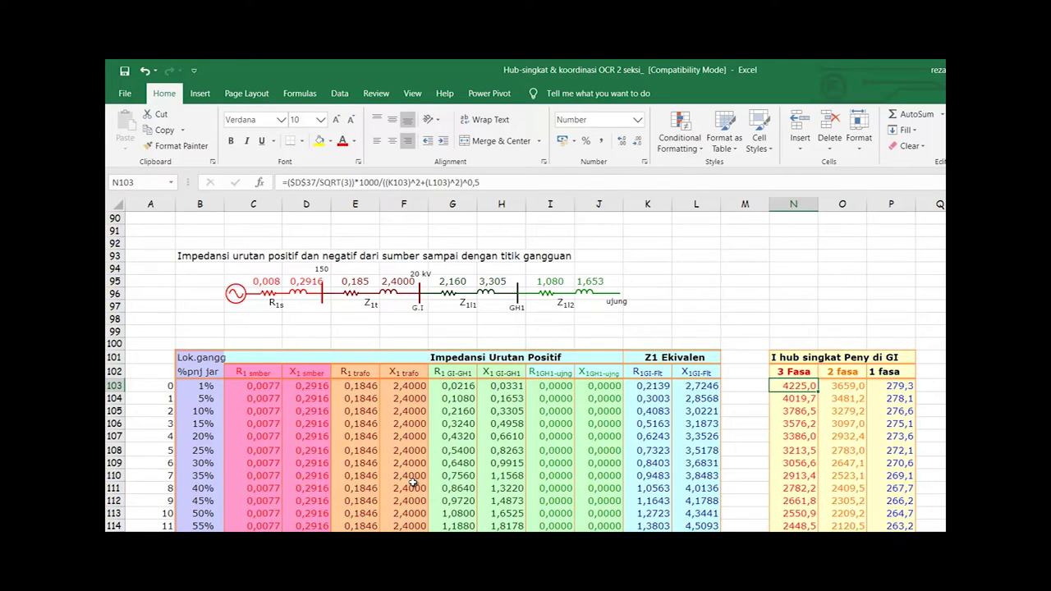
Inspect the two-phase and single-phase fault current formulas in O103 and P103
key("Right")
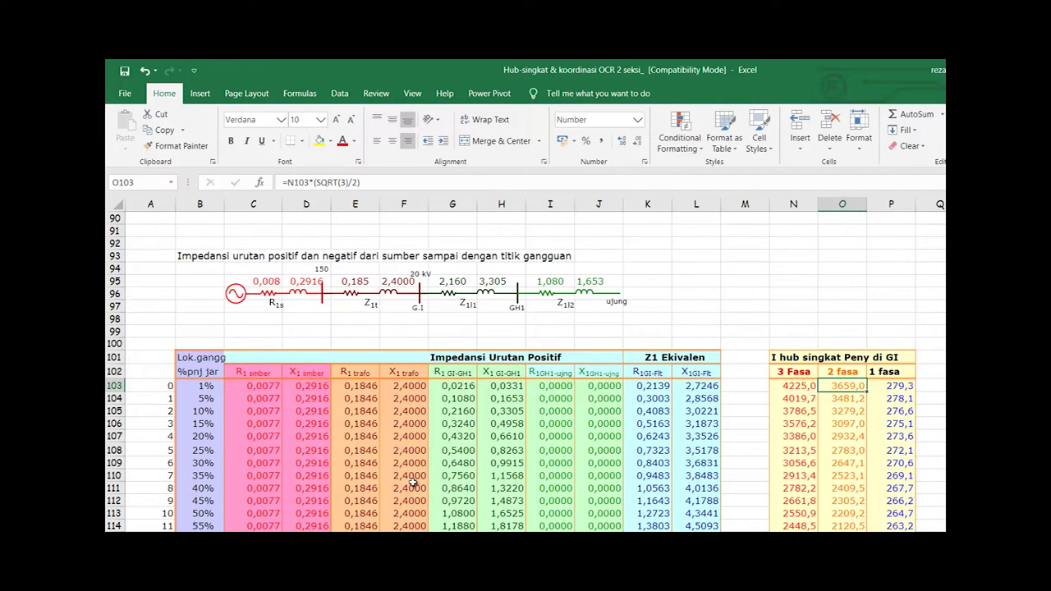
key("Right")
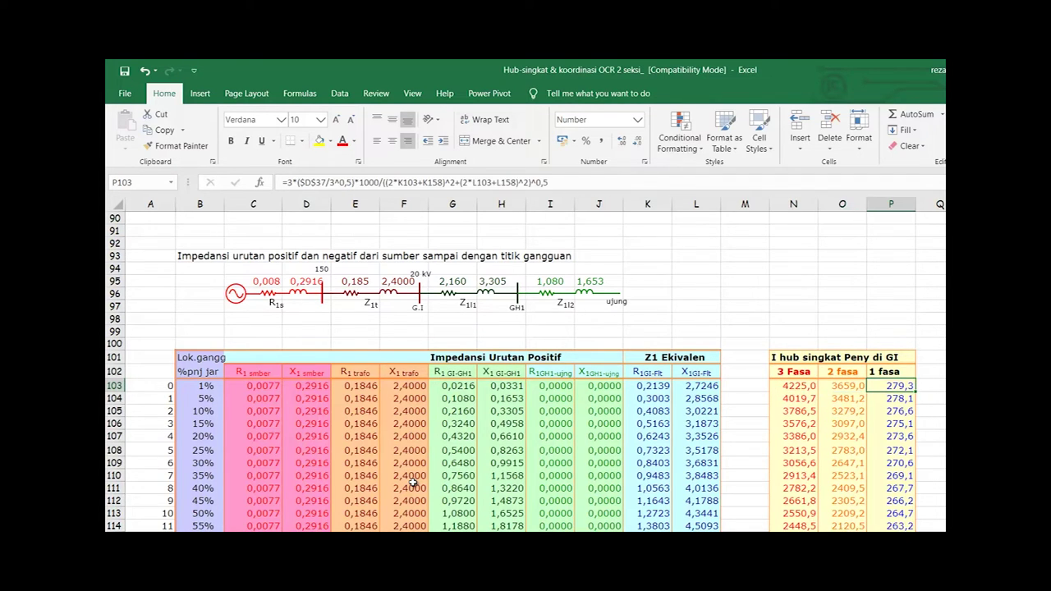
key("Right")
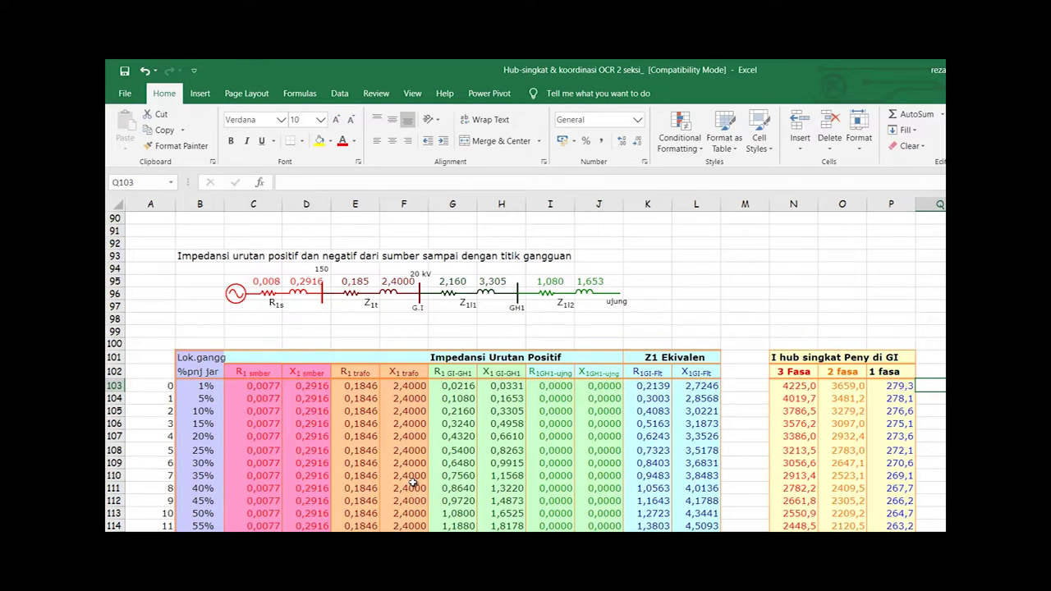
Check the second-section rows of the GI fault current table, including the two-phase formula in O134
key("Left")
key("Left")
key("Page_Down")
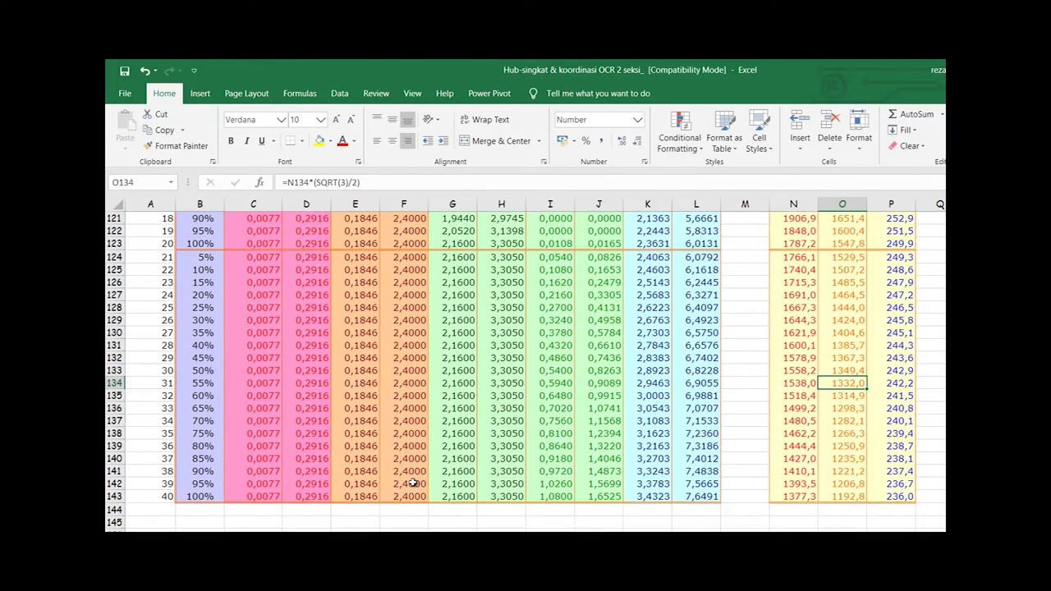
key("Page_Up")
key("Right")
key("Right")
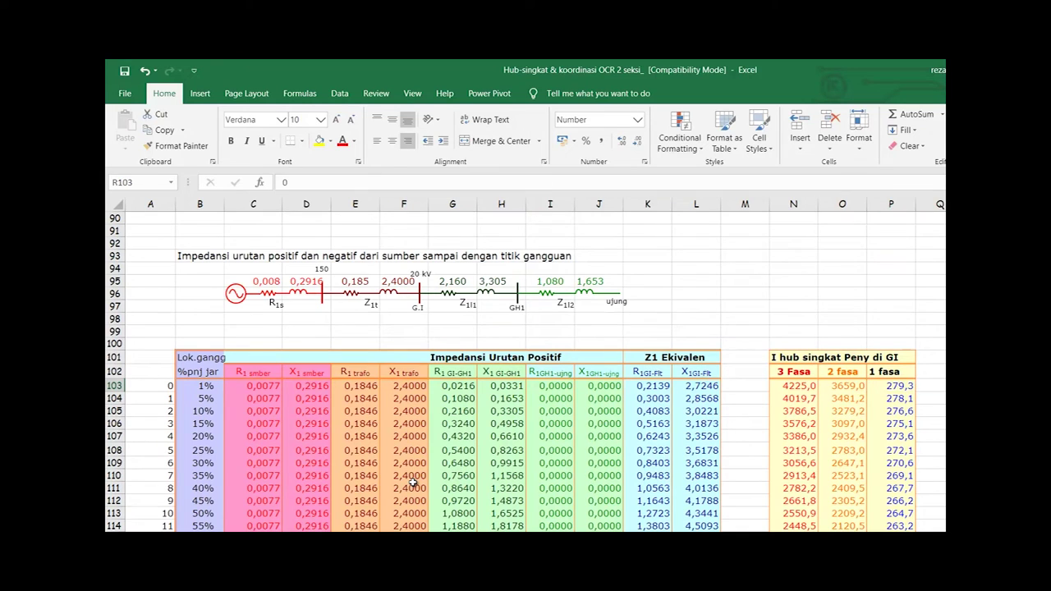
Look across row 103 from the GI fault currents to the neighbouring GH1 fault current table
key("Left")
key("Right")
key("Right")
key("Right")
key("Right")
key("Right")
key("Right")
key("Left")
key("Left")
key("Left")
key("Left")
key("Left")
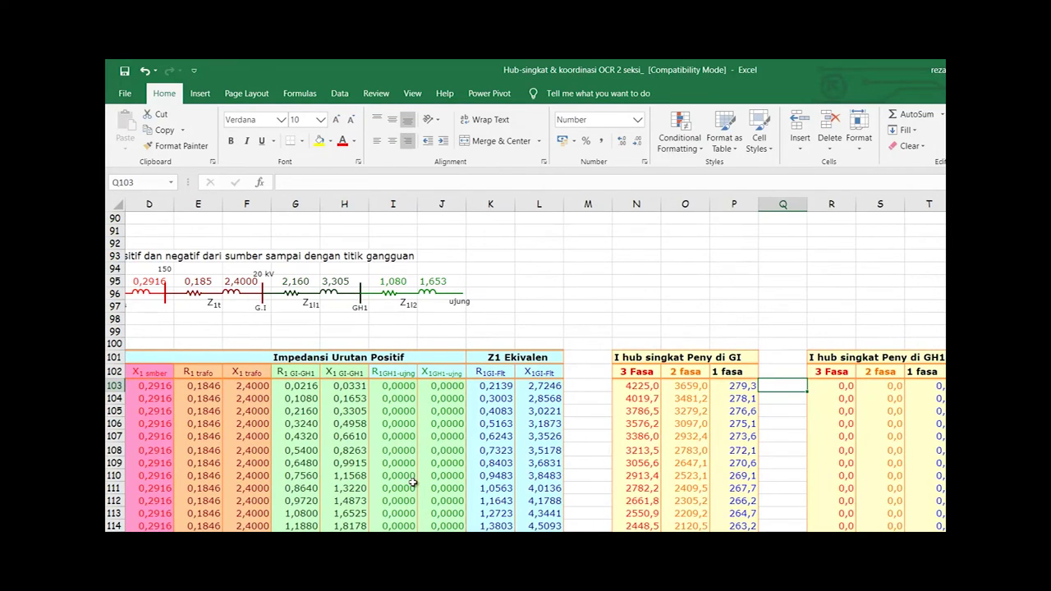
Examine the phase headings and first-section values of the GH1 fault current table, including the single-phase cell T103
key("Page_Down")
key("Page_Up")
key("Right")
key("Up")
key("Up")
key("Right")
key("Down")
key("Down")
key("Down")
key("Down")
key("Down")
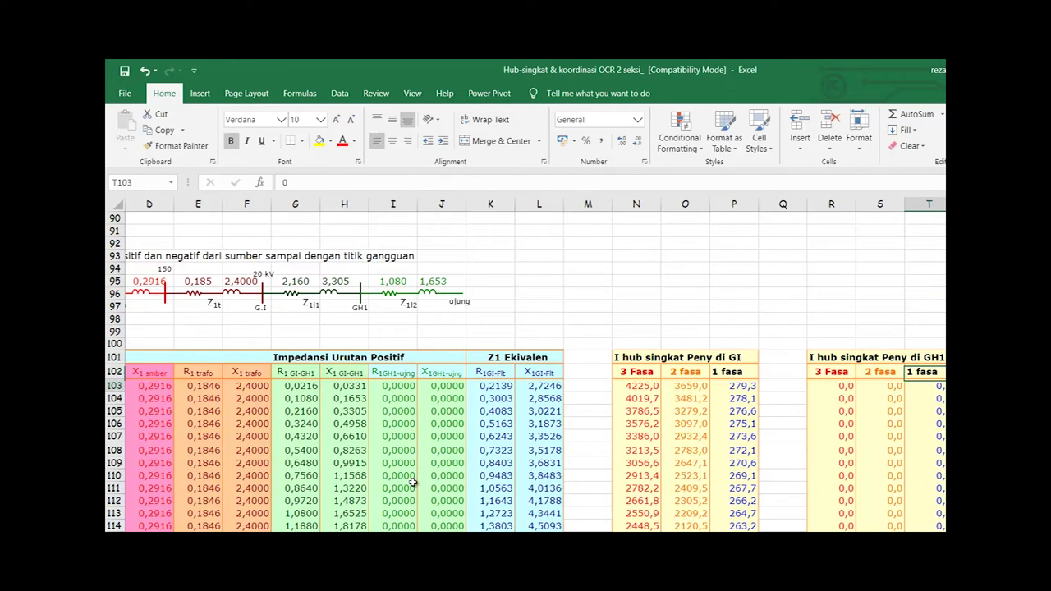
key("Up")
key("Up")
key("Up")
key("Up")
key("Up")
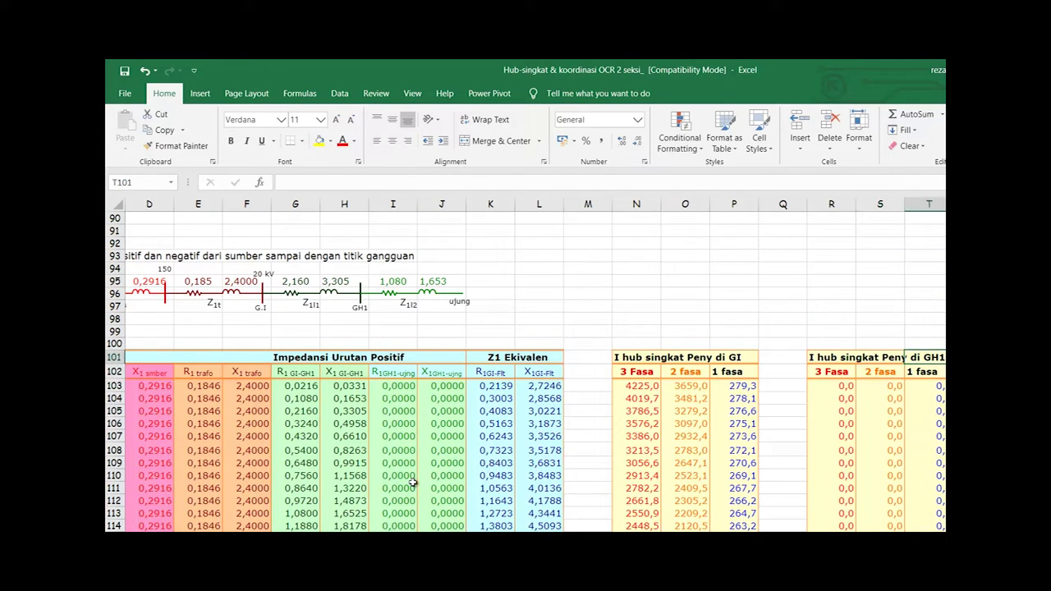
Review the radial distribution schematic and the positive and zero sequence impedance circuits around row 69
key("Left")
key("Left")
key("Page_Up")
key("Page_Up")
key("Page_Up")
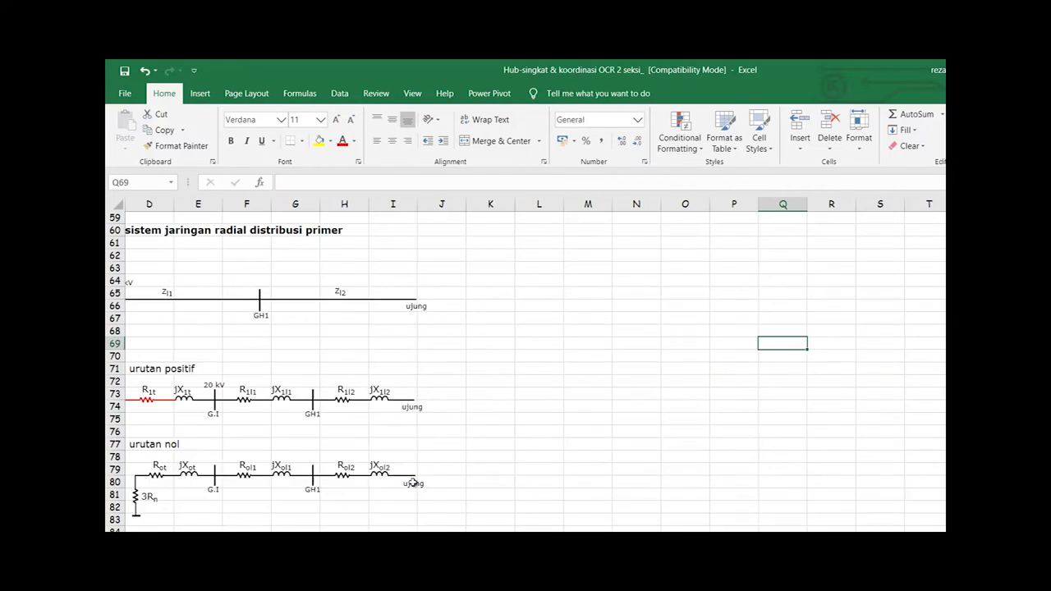
key("Left")
key("Left")
key("Left")
key("Left")
key("Left")
key("Left")
key("Left")
key("Left")
key("Left")
key("Left")
key("Left")
key("Left")
key("Left")
key("Page_Down")
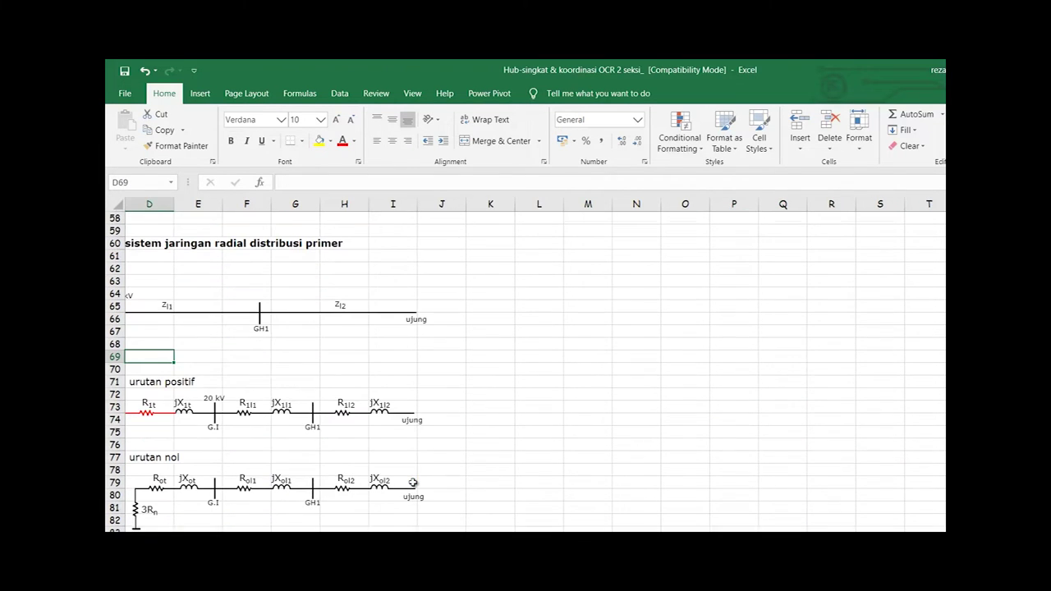
key("Left")
key("Left")
key("Left")
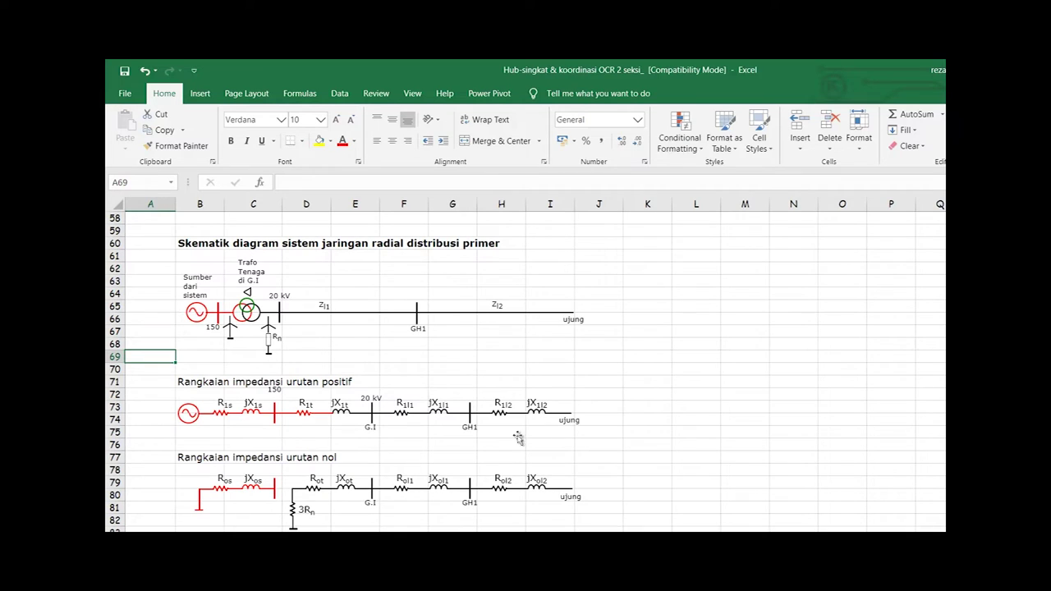
Examine the second-section impedance rows, including the GI-GH1 reactance formula in H131
key("Page_Down")
key("Page_Down")
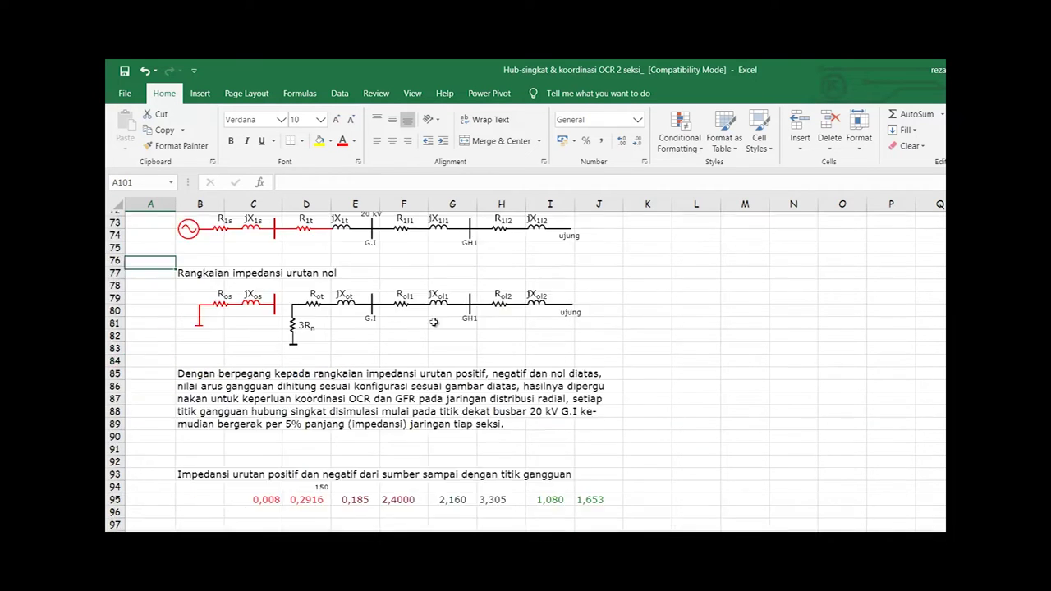
key("Right")
key("Right")
key("Right")
key("Right")
key("Right")
key("Right")
key("Up")
key("Up")
key("Up")
key("Up")
key("Up")
key("Up")
key("Up")
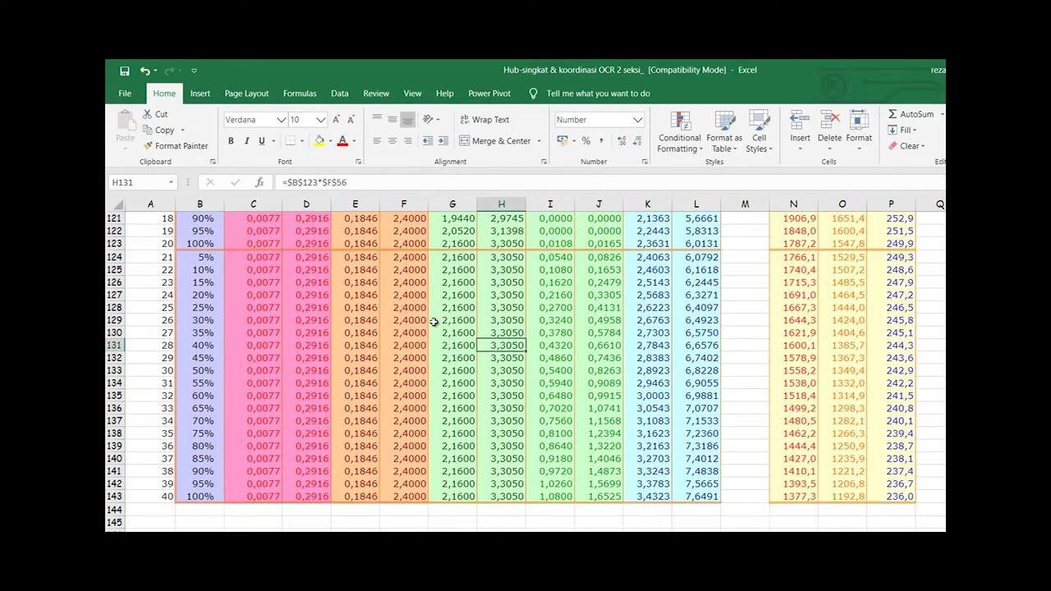
Inspect the GH1 three-phase fault current formula for the 5% location in R124
key("Right")
key("Right")
key("Right")
key("Right")
key("Right")
key("Right")
key("Right")
key("Right")
key("Right")
key("Right")
key("Up")
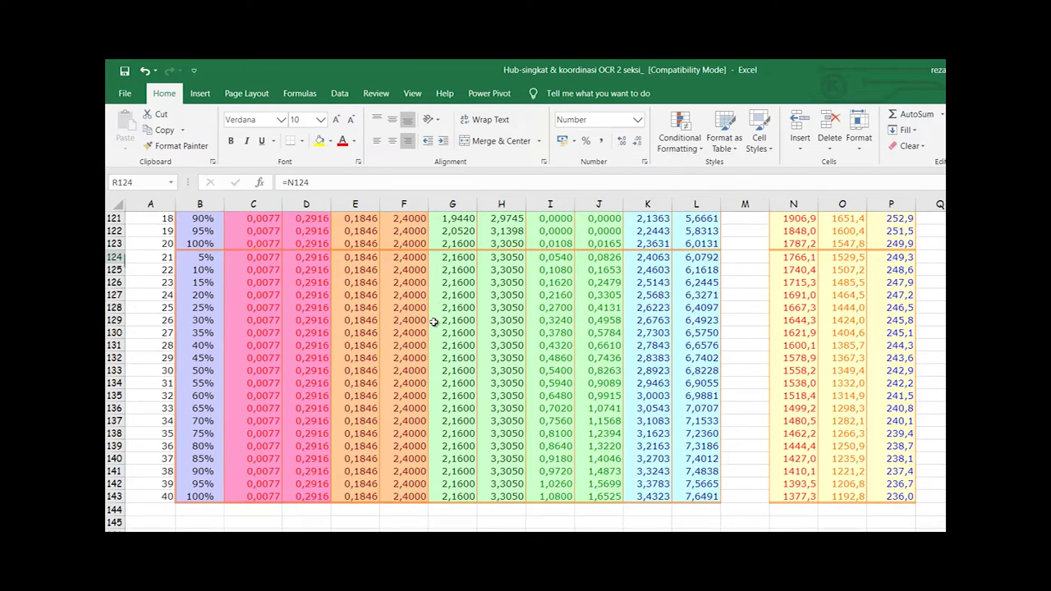
Compare the GH1 and GI fault current columns along row 124
key("Left")
key("Left")
key("Right")
key("Right")
key("Right")
key("Right")
key("Left")
key("Left")
key("Left")
key("Left")
key("Left")
key("Left")
key("Left")
key("Left")
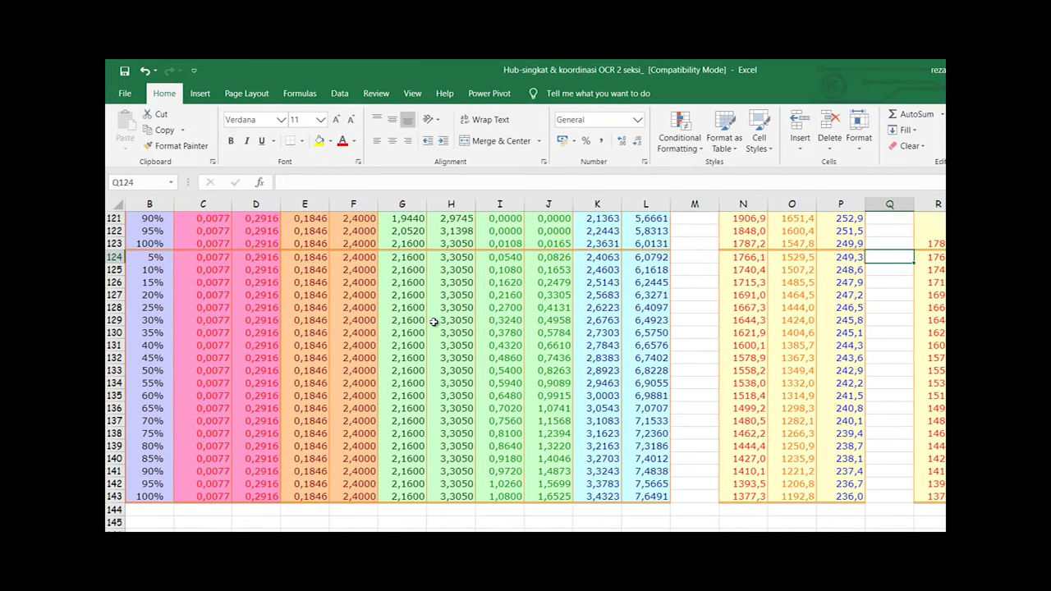
Inspect the GI three-phase fault current formulas for the 25% and 1% locations in N108 and N103
key("Right")
key("Right")
key("ctrl+Up")
key("Up")
key("Up")
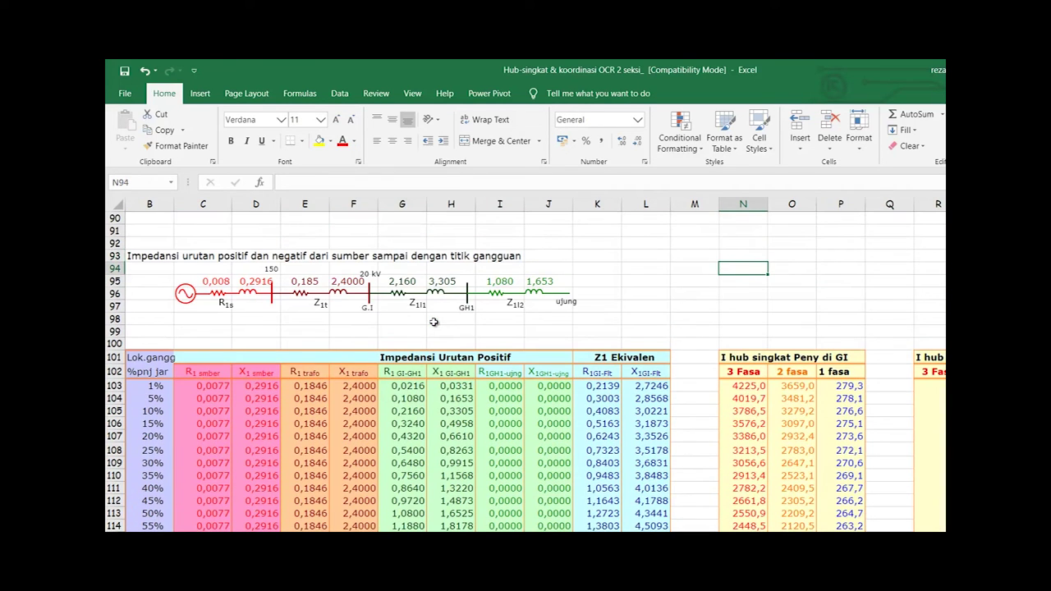
key("Down")
key("Down")
key("Down")
key("Down")
key("Down")
key("Down")
key("Down")
key("Down")
key("Down")
key("Down")
key("Down")
key("Down")
key("Down")
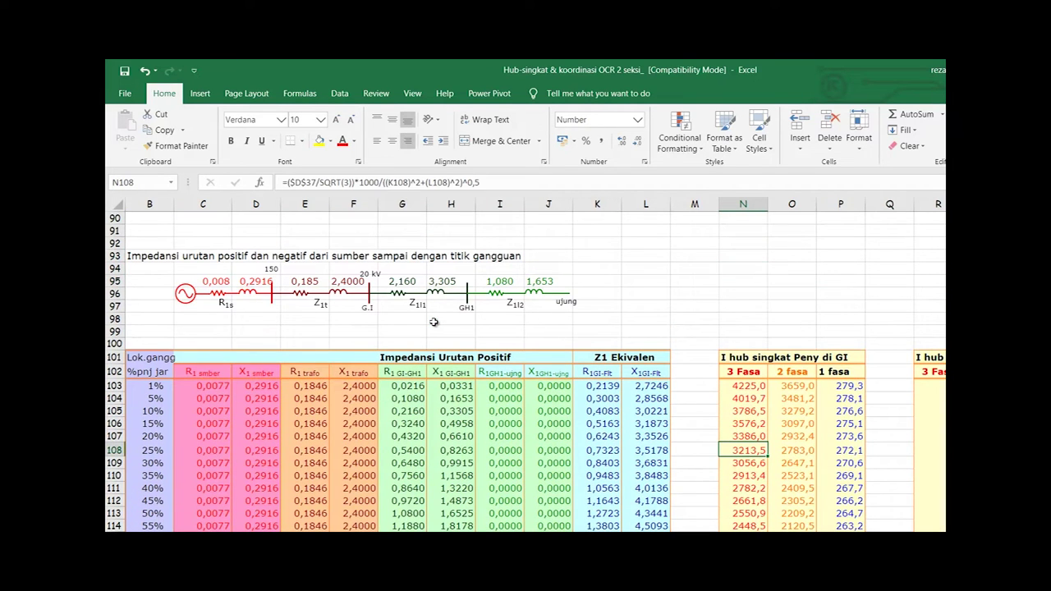
key("Up")
key("Up")
key("Up")
key("Up")
key("Up")
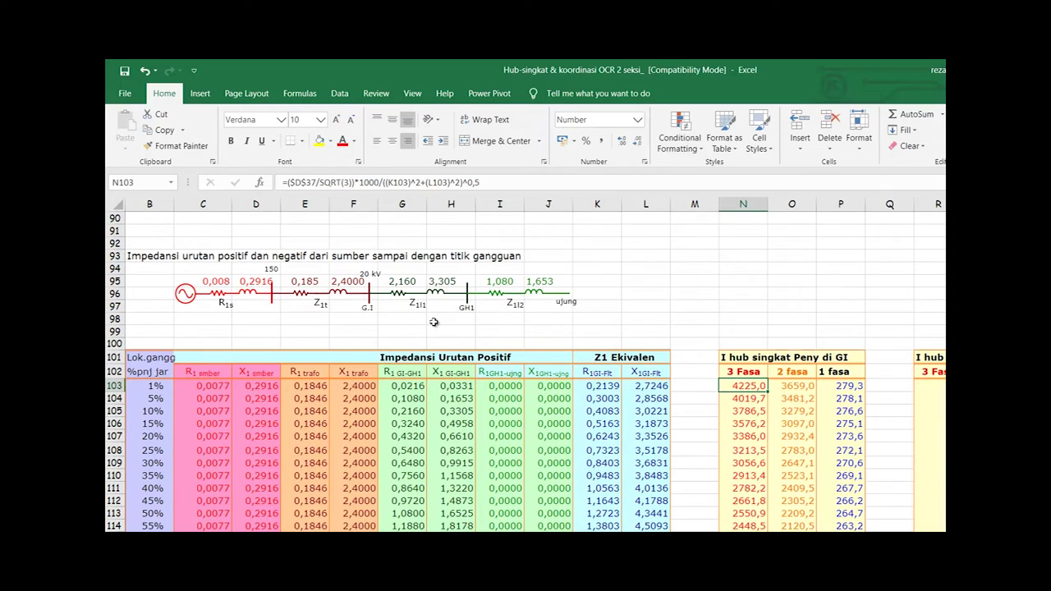
Follow the GI three-phase fault currents in column N from the 1% location through the end of the second section
key("Down")
key("Down")
key("Down")
key("Down")
key("Down")
key("Down")
key("Down")
key("Down")
key("Down")
key("Down")
key("Down")
key("Down")
key("Down")
key("Down")
key("Down")
key("Down")
key("Down")
key("Down")
key("Down")
key("Down")
key("Down")
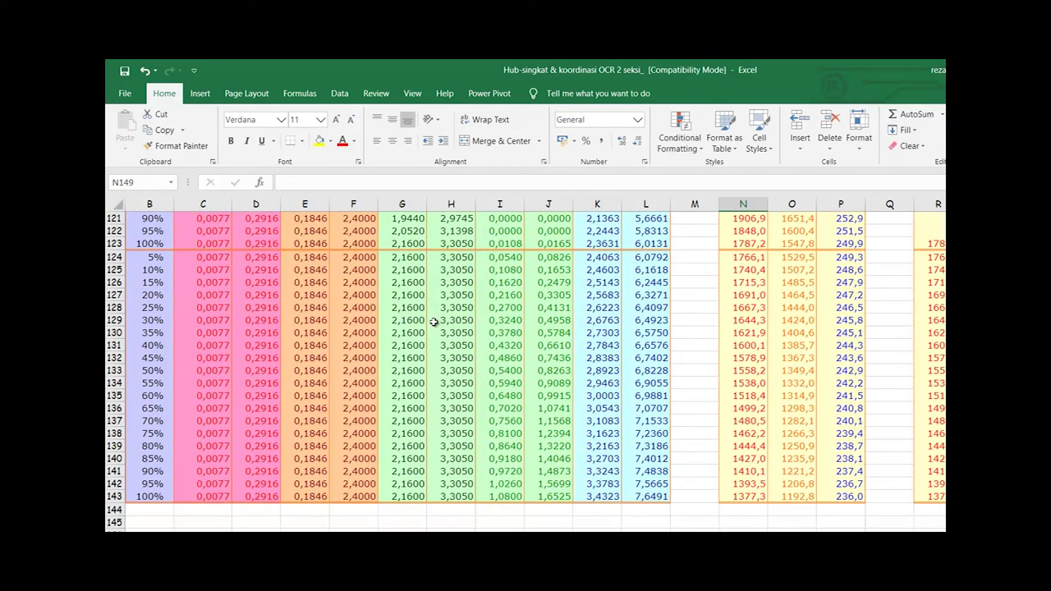
Review the GI three-phase fault currents in column N from the end of the second section back to the 1% location
key("Up")
key("Up")
key("Up")
key("Up")
key("Up")
key("Up")
key("Up")
key("Up")
key("Up")
key("Up")
key("Up")
key("Up")
key("Up")
key("Up")
key("Up")
key("Up")
key("Up")
key("Up")
key("Up")
key("Up")
scroll(434, 322, "up", 1)
key("Up")
key("Up")
key("Up")
key("Up")
key("Up")
key("Up")
key("Up")
key("Up")
key("Up")
key("Up")
key("Up")
key("Up")
key("Up")
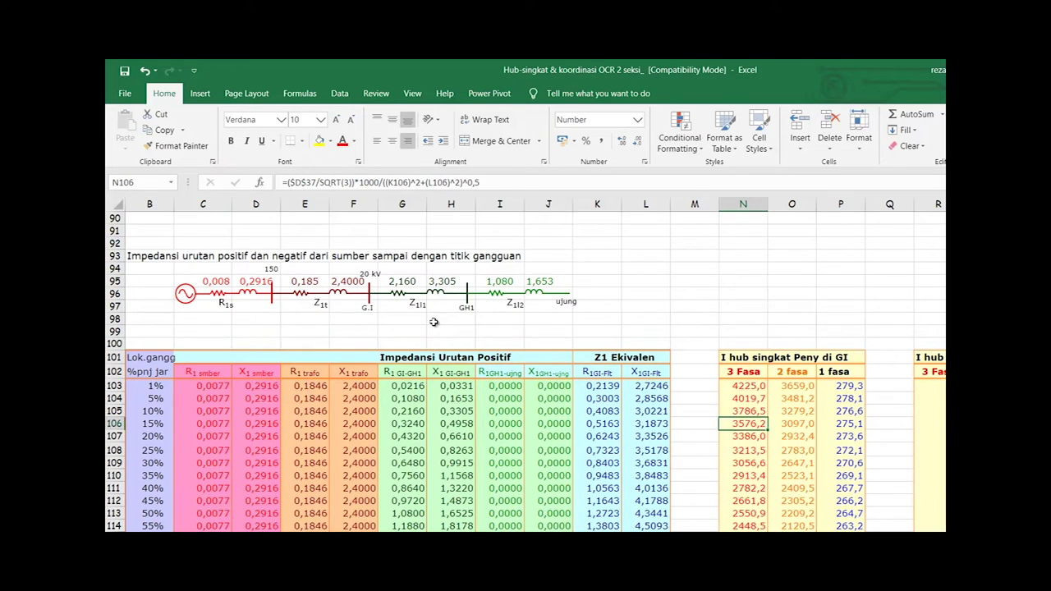
Trace row 103 from the GI three-phase fault current back through the impedances to the 1% fault location in B103
key("Left")
key("Left")
key("Left")
key("Left")
key("Left")
key("Left")
key("Left")
key("Left")
key("Left")
key("Left")
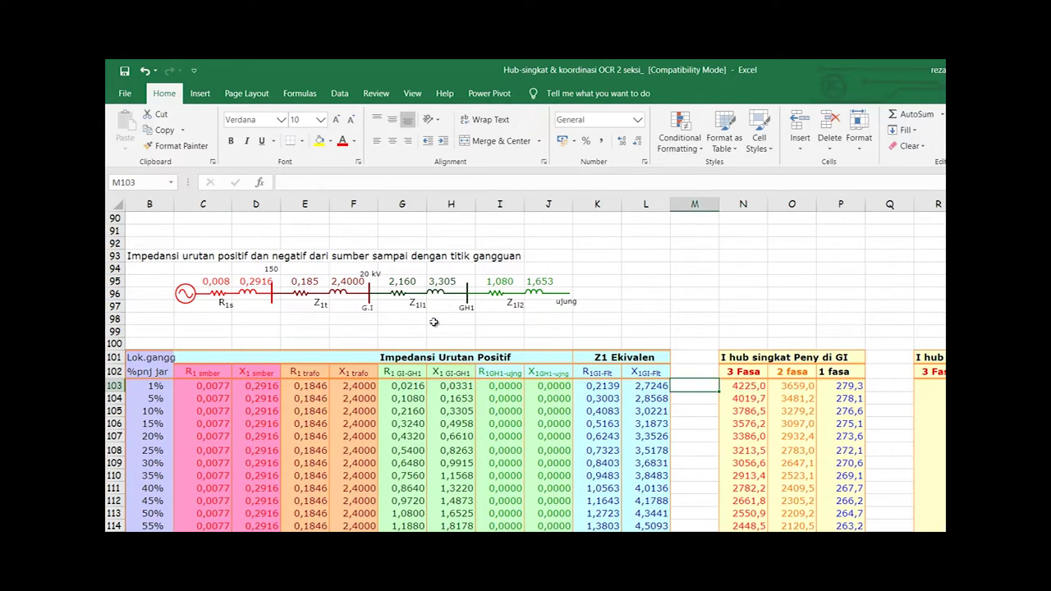
key("Left")
key("Left")
key("Left")
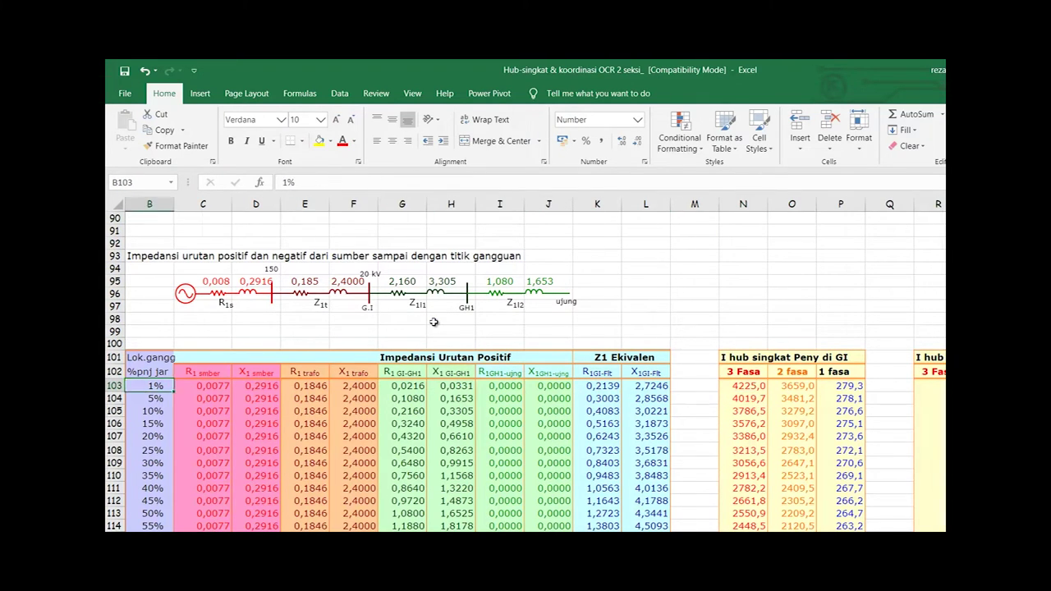
Review the row 103 impedances through the Z1 equivalent in L103 and inspect the three-phase fault current formula in N103
key("Right")
key("Right")
key("Right")
key("Right")
key("Right")
key("Right")
key("Right")
key("Right")
key("Right")
key("Right")
key("Right")
key("Right")
key("Right")
key("Right")
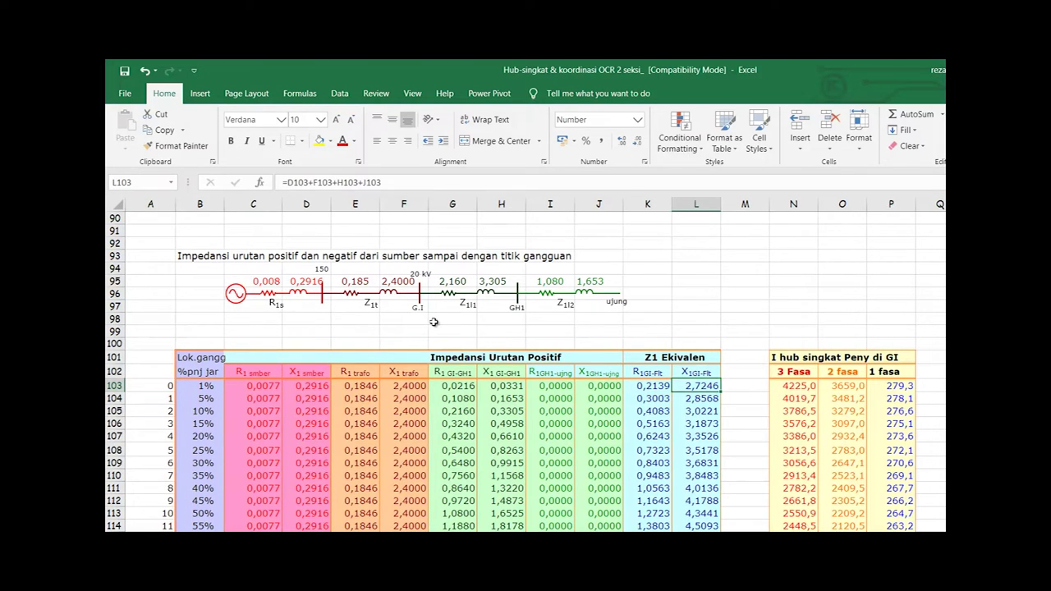
key("Left")
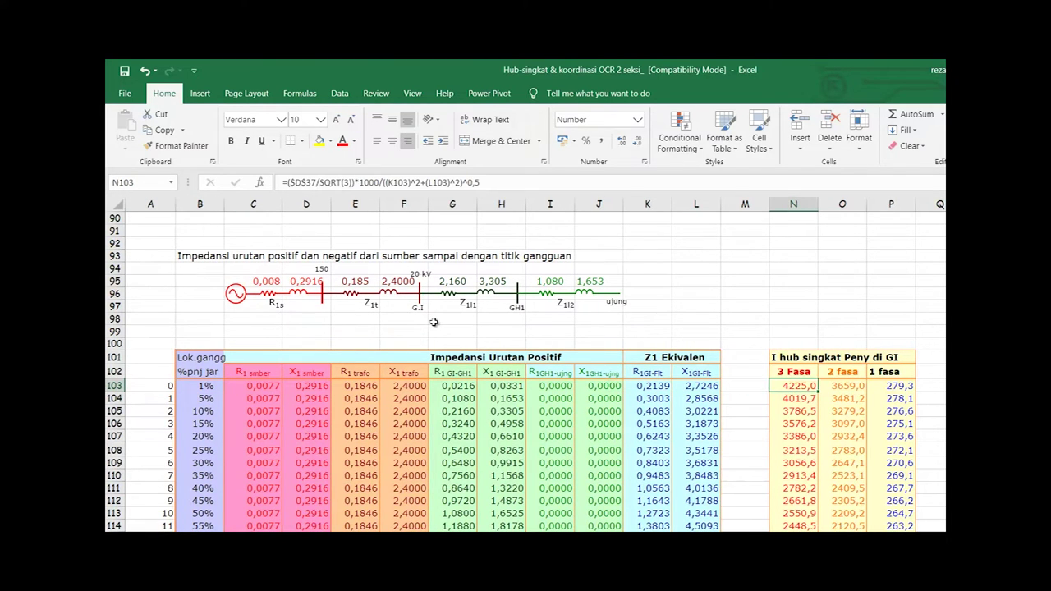
Follow the GI three-phase fault currents in column N down to the 100% location of the second section in N143
key("Down")
key("Down")
key("Down")
key("Down")
key("Up")
key("Up")
key("Up")
key("Up")
key("Down")
key("ctrl+Down")
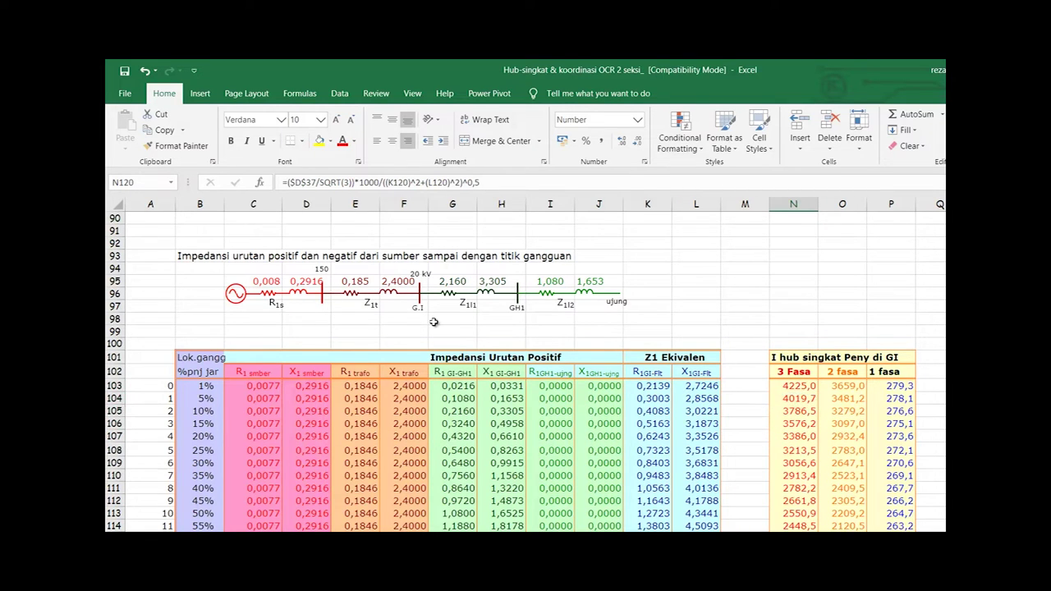
key("Down")
key("Down")
key("Down")
key("Down")
key("Down")
key("Down")
key("Down")
key("Down")
key("Down")
key("Down")
key("Down")
key("Down")
key("Down")
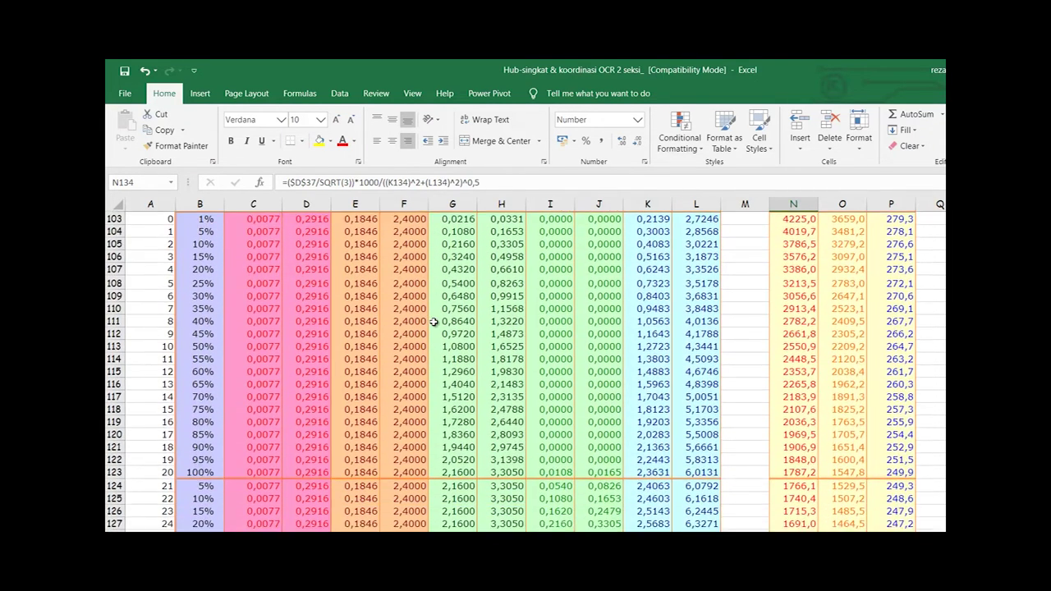
key("Up")
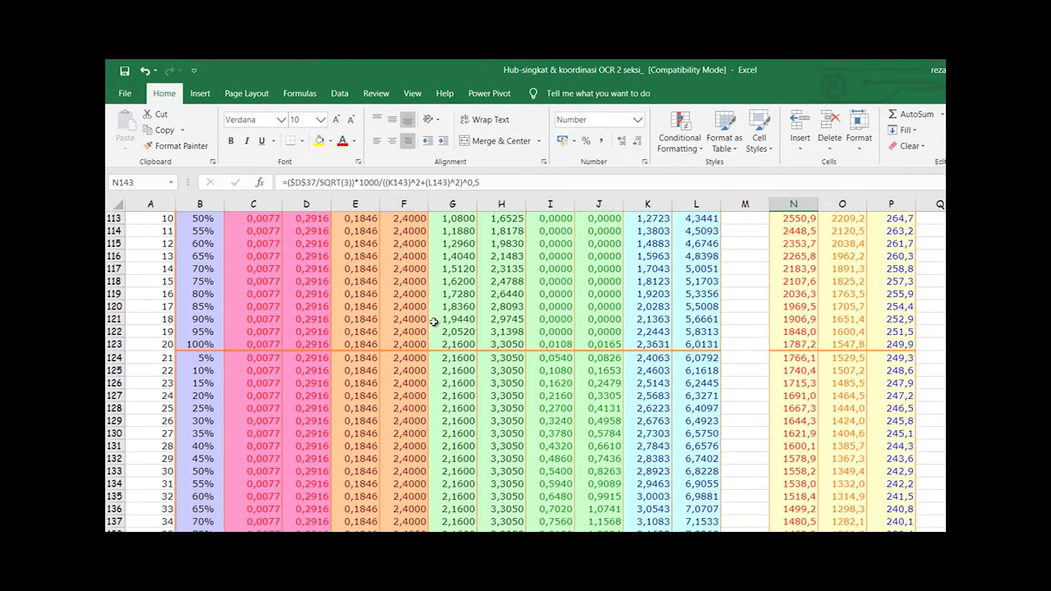
Inspect the GI two-phase fault current formulas in column O, including O112 and the 5% location in O104
key("Right")
key("Page_Up")
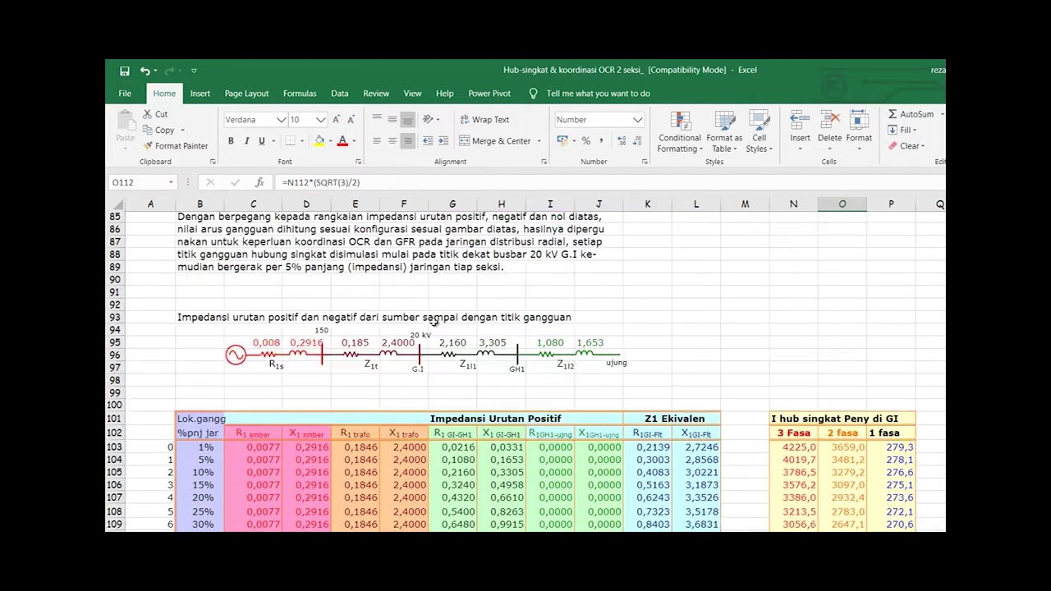
key("Up")
key("Up")
key("Up")
key("Up")
key("Up")
key("Up")
key("Up")
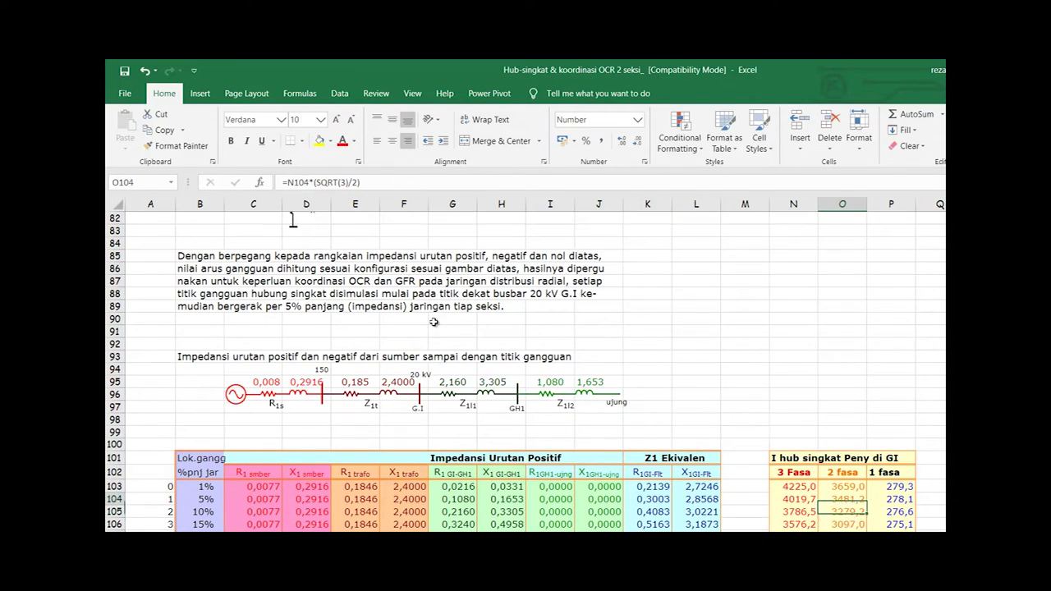
Inspect the GI single-phase fault current formula in P103 and look up the neutral grounding resistance in the transformer data block
key("Right")
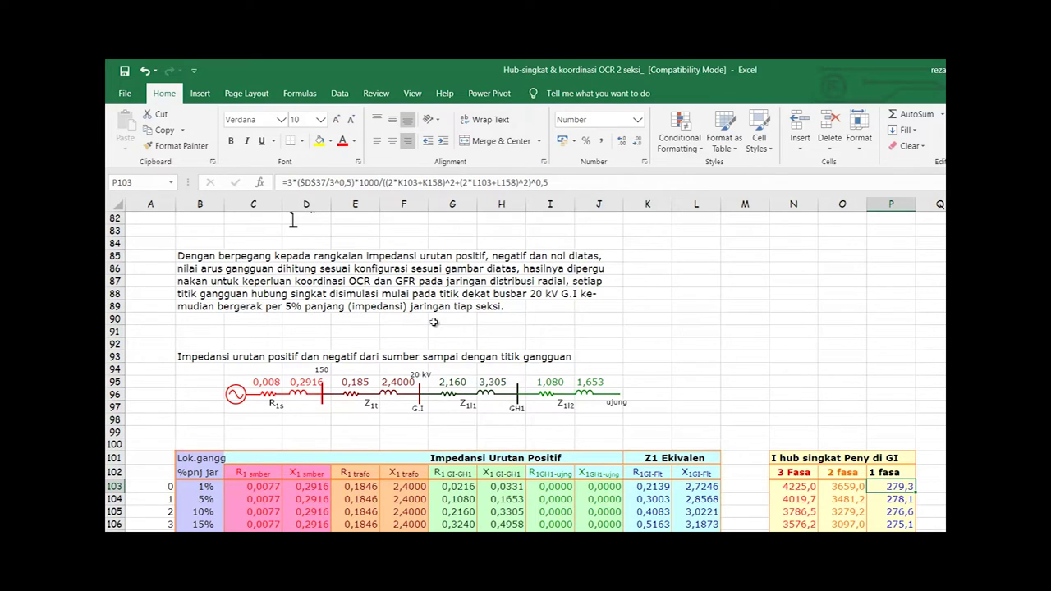
key("Page_Up")
key("Page_Up")
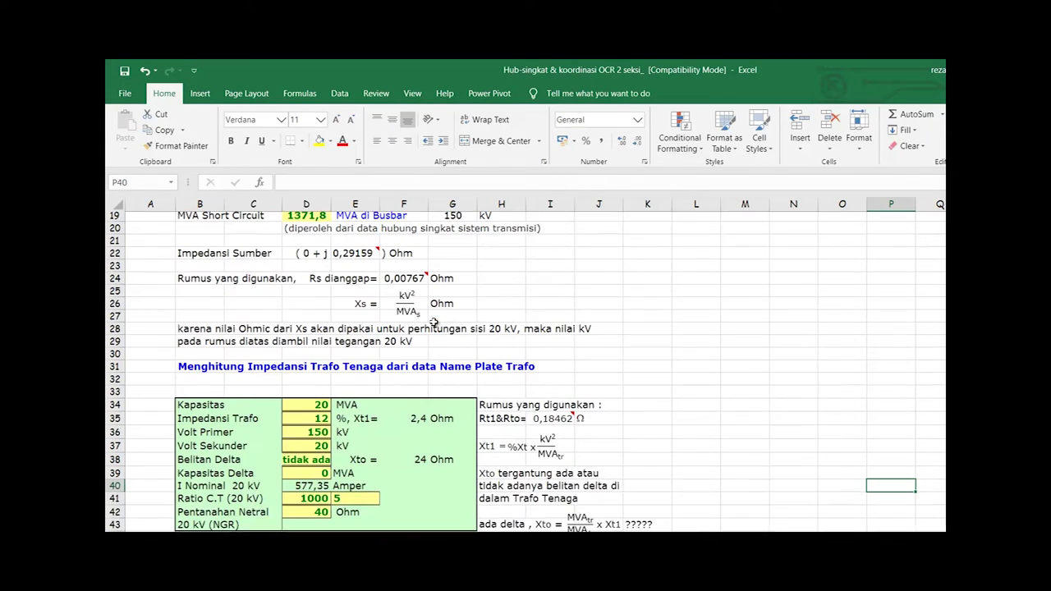
key("Left")
key("Left")
key("Left")
key("Left")
key("Left")
key("Left")
key("Left")
key("Left")
key("Left")
key("Left")
key("Left")
key("Left")
key("Left")
key("Down")
key("Down")
key("Right")
Return to the fault current table and examine the GI single-phase formula for the 1% location in P103
key("Page_Down")
key("Page_Down")
key("Page_Down")
key("Page_Down")
key("Right")
key("Right")
key("Right")
key("Right")
key("Right")
key("Right")
key("Right")
key("Right")
key("Right")
key("Right")
key("Right")
key("Page_Up")
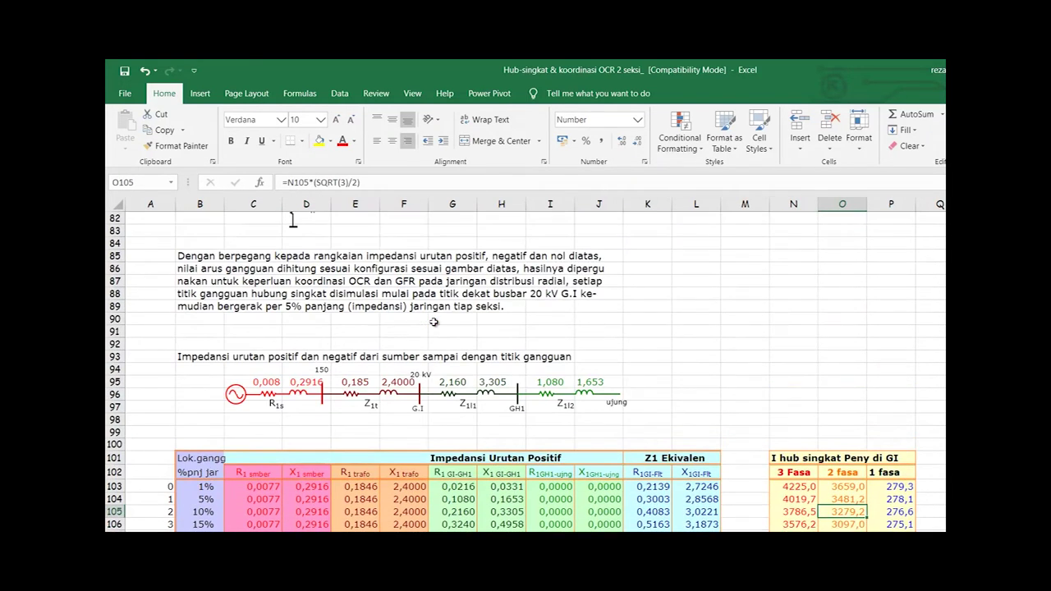
key("Right")
key("Up")
key("Up")
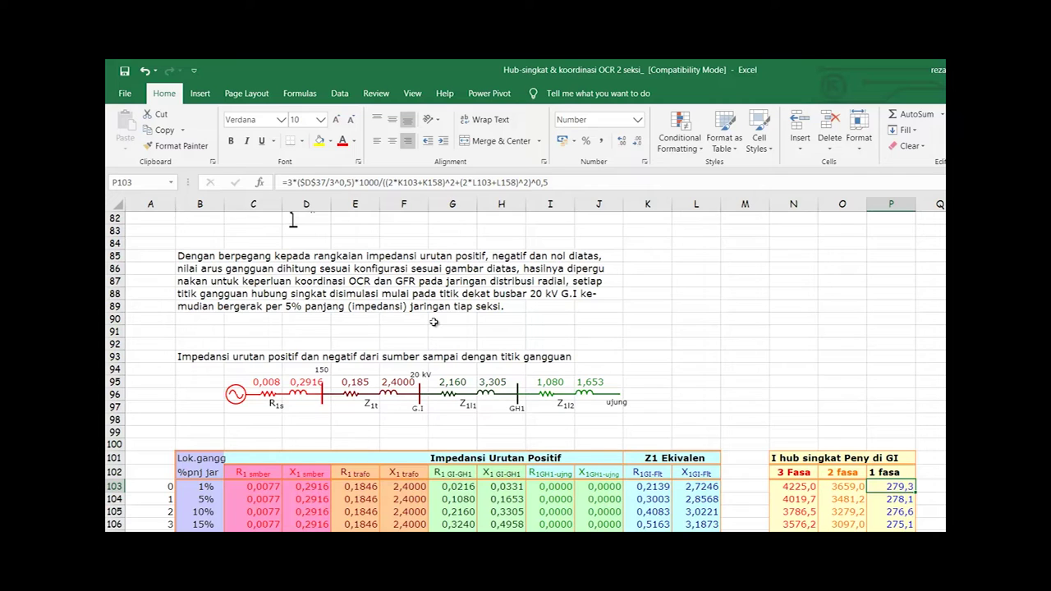
Compare the GI single-phase fault current formulas for the 1% to 15% locations in P103:P106
key("Down")
key("Down")
key("Down")
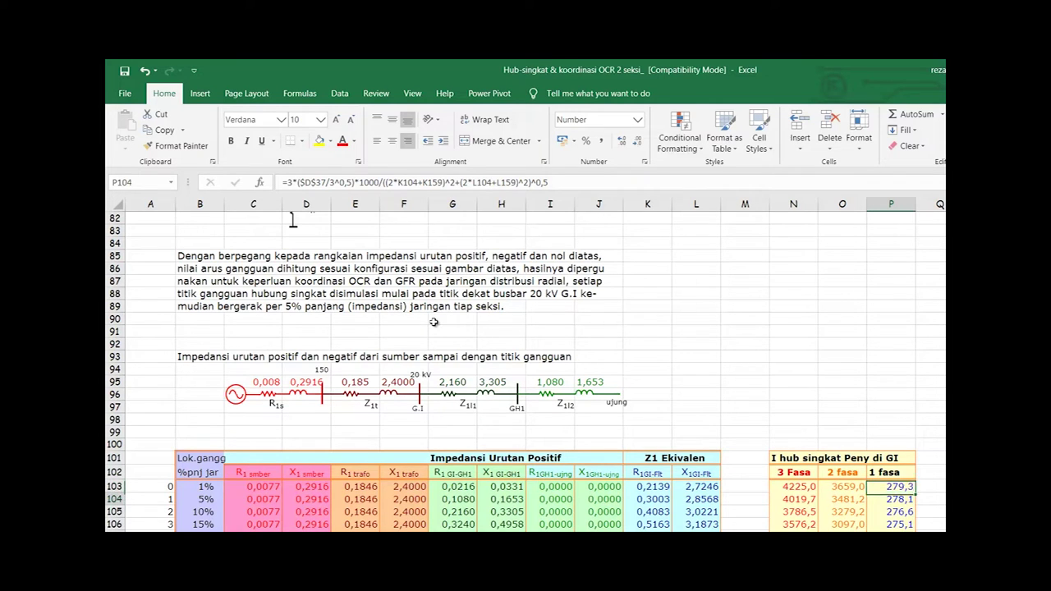
key("Down")
key("Down")
key("Down")
key("Up")
key("Up")
key("Up")
key("Up")
key("Up")
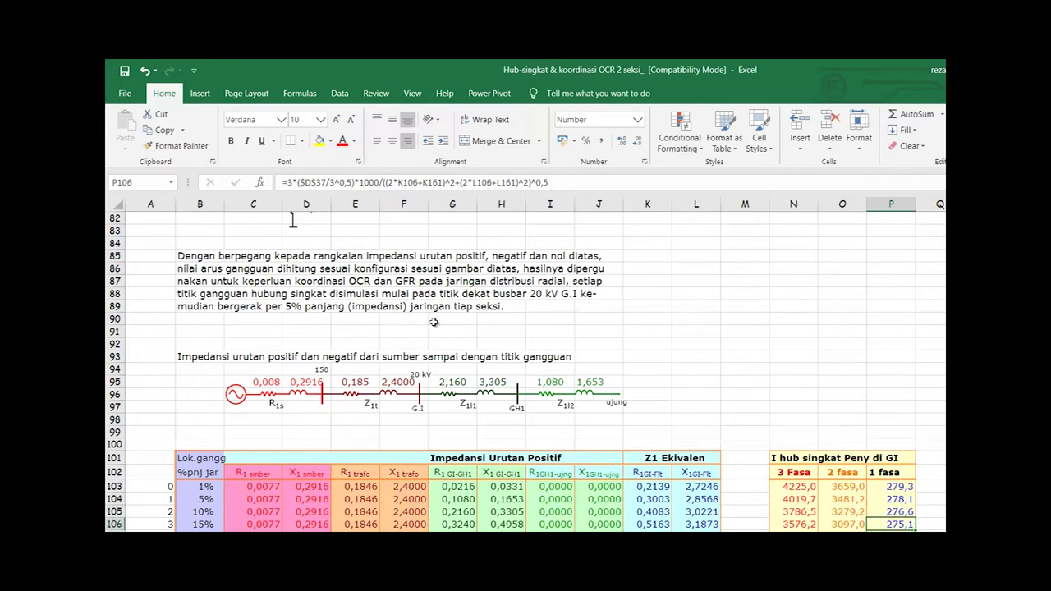
Follow the GI single-phase fault currents in column P through the end of the second section and return to P112
key("Down")
key("Down")
key("Down")
key("Down")
key("Down")
key("Down")
key("Down")
key("Down")
key("Down")
key("Down")
key("Down")
key("Page_Down")
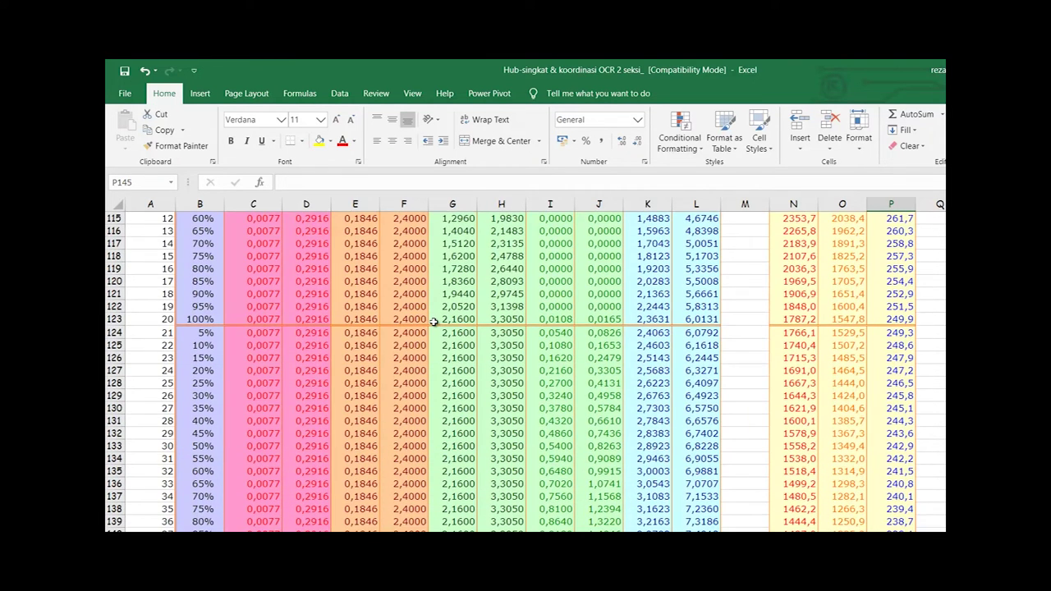
key("Up")
key("Page_Up")
key("Page_Down")
key("Page_Up")
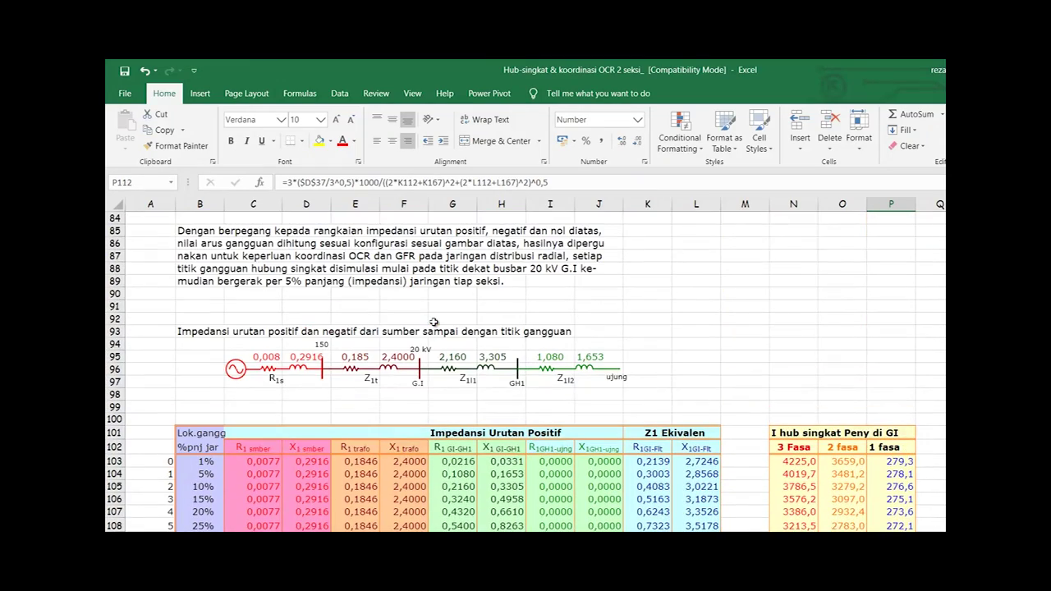
Follow the GI single-phase fault currents in column P down to the 100% location of the second section at P143
key("Up")
key("Up")
key("Up")
key("Up")
key("Up")
key("Up")
key("Up")
key("Up")
key("Page_Down")
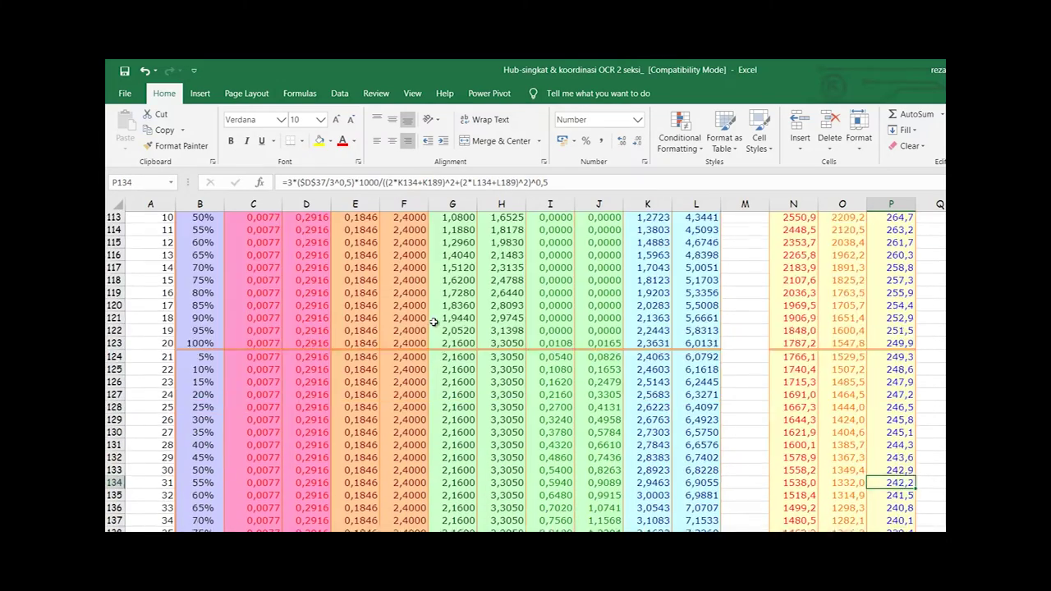
key("Down")
key("Down")
key("Down")
key("Down")
key("Down")
key("Down")
key("Down")
key("Down")
key("Down")
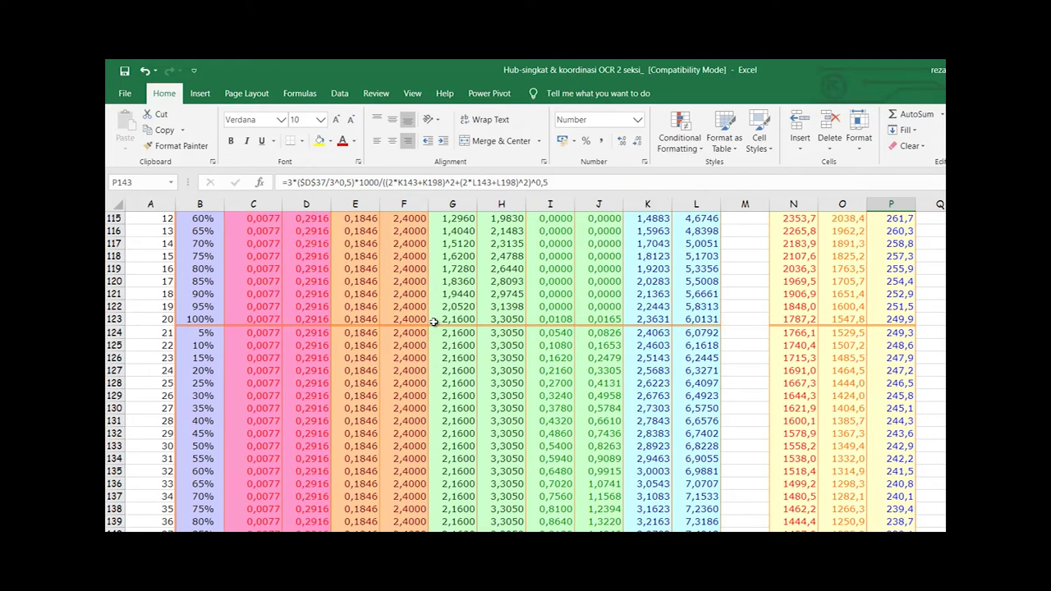
Trace row 143 back from the single-phase fault current to its fault location percentage in B143
key("Left")
key("Left")
key("Left")
key("Left")
key("Left")
key("Left")
key("Left")
key("Left")
key("Left")
key("Left")
key("Left")
key("Left")
key("Left")
key("Left")
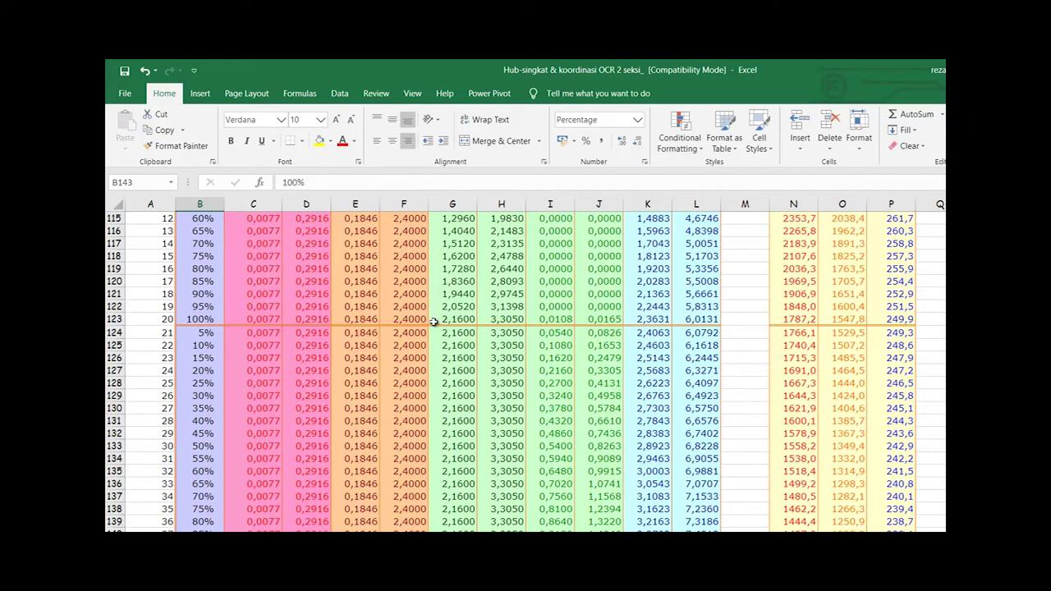
Examine the zero-sequence impedance diagram and the start of its table below the positive-sequence table
key("Right")
key("Down")
key("Down")
key("Down")
key("Down")
key("Down")
key("Down")
key("Down")
key("Down")
key("Down")
key("Down")
key("Down")
key("Down")
key("Down")
key("Down")
key("Down")
key("Down")
key("Down")
key("Down")
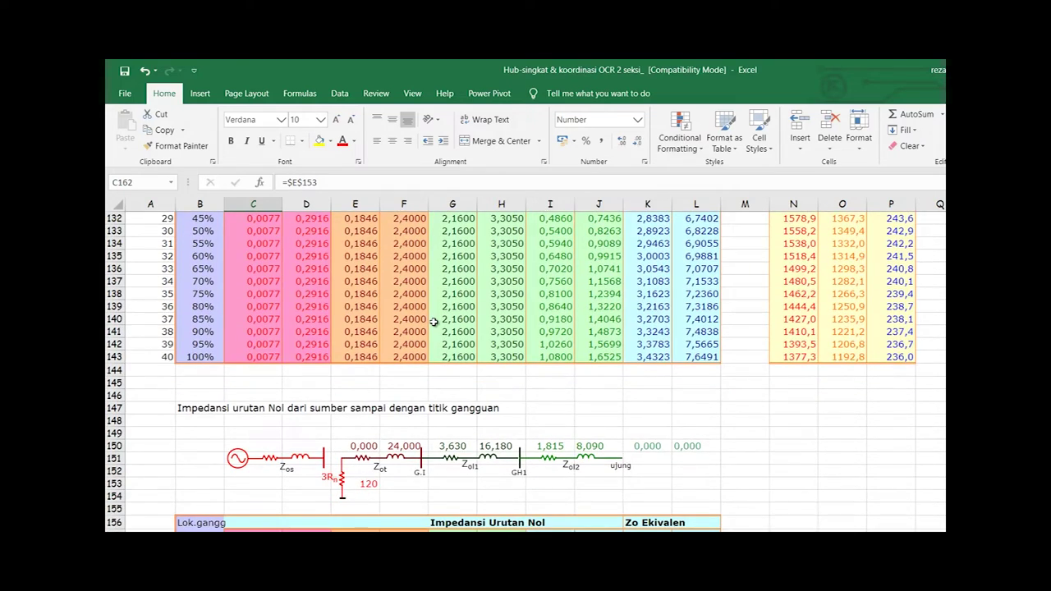
key("Down")
key("Down")
key("Down")
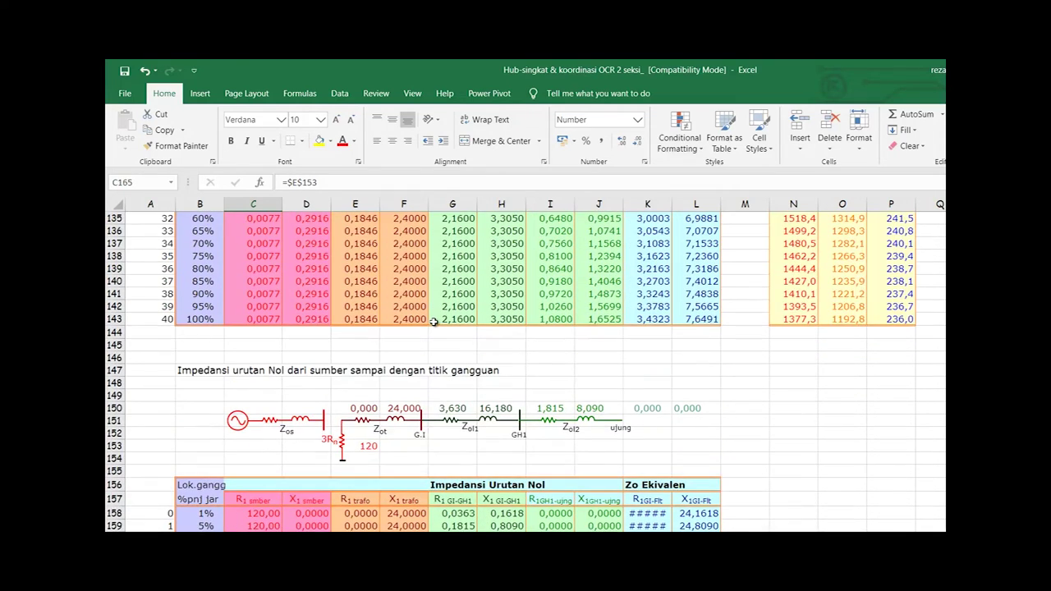
key("Right")
key("Right")
key("Left")
key("Left")
Go past the zero-sequence table to the phase and ground overcurrent relay coordination section starting at row 203
key("Page_Down")
key("Page_Down")
key("Up")
key("Up")
key("Up")
key("Up")
key("Up")
key("Up")
key("Up")
key("Up")
key("Up")
key("Up")
key("Up")
key("Up")
key("Up")
key("Up")
key("Up")
key("Up")
key("Up")
key("Up")
key("Up")
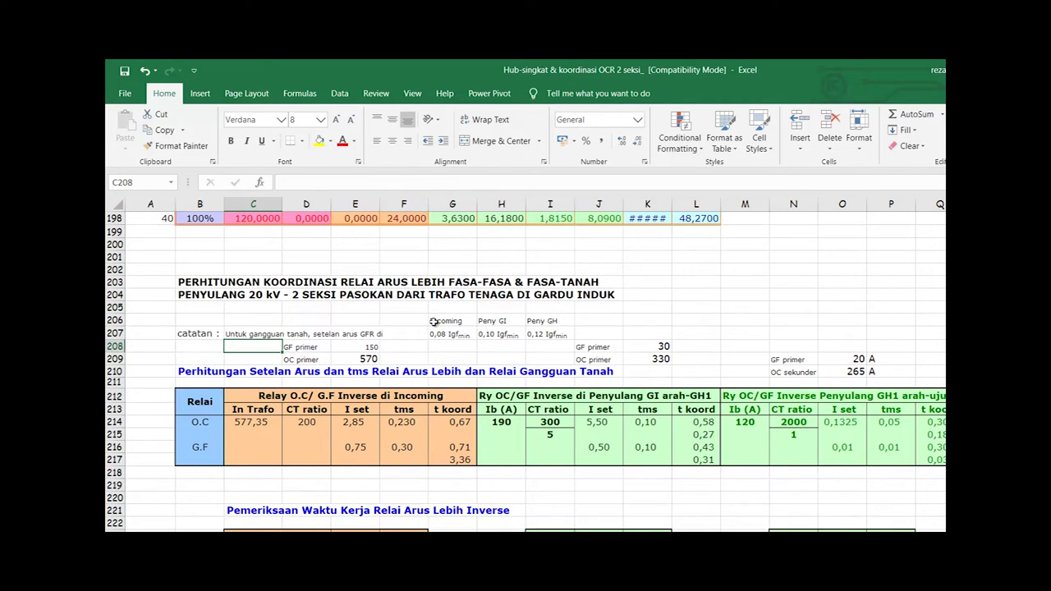
Look over the relay setting table and the inverse relay operating time check below it, and return to the coordination section heading
key("Down")
key("Down")
key("Down")
key("Down")
key("Down")
key("Down")
key("Down")
key("Down")
key("Down")
key("Down")
key("Down")
key("Down")
key("Down")
key("Down")
key("Down")
key("Down")
key("Down")
key("Down")
key("Down")
key("Down")
key("Down")
key("Down")
key("Down")
key("Down")
key("Down")
key("Down")
key("Up")
key("Up")
key("Up")
key("Up")
key("Up")
key("Up")
key("Up")
key("Up")
key("Up")
key("Up")
key("Up")
key("Up")
key("Up")
key("Up")
key("Up")
key("Up")
key("Up")
key("Up")
key("Up")
key("Up")
key("Up")
key("Up")
key("Up")
key("Up")
key("Up")
key("Up")
key("Up")
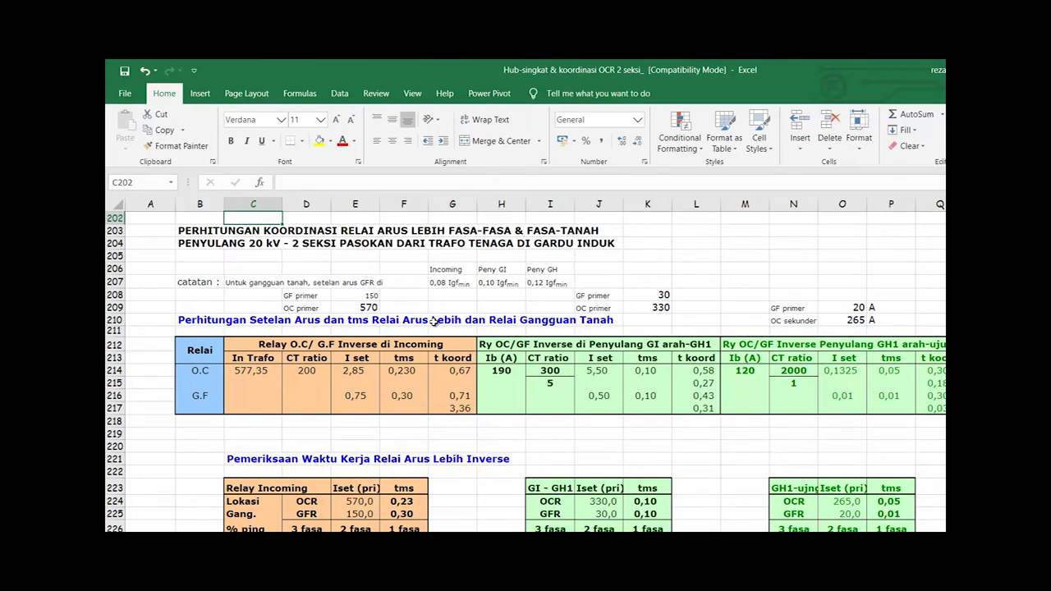
Review the note on the GFR current setting for ground faults in C207
key("Down")
key("Down")
key("Down")
key("Down")
key("Down")
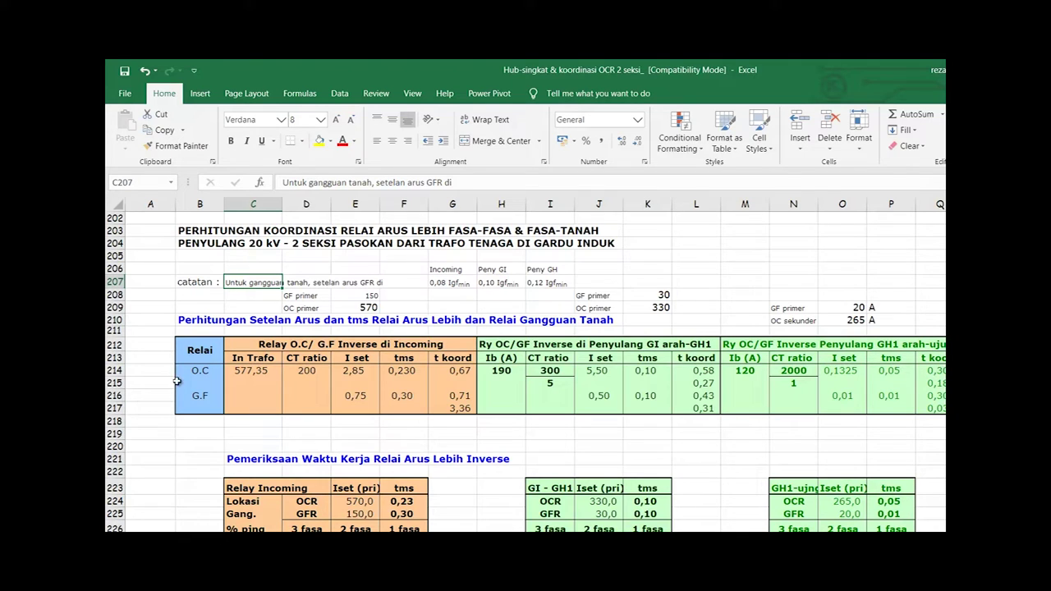
Examine the O.C relay settings in row 214 and the incoming relay's OC primary setting in E209
left_click(113, 371)
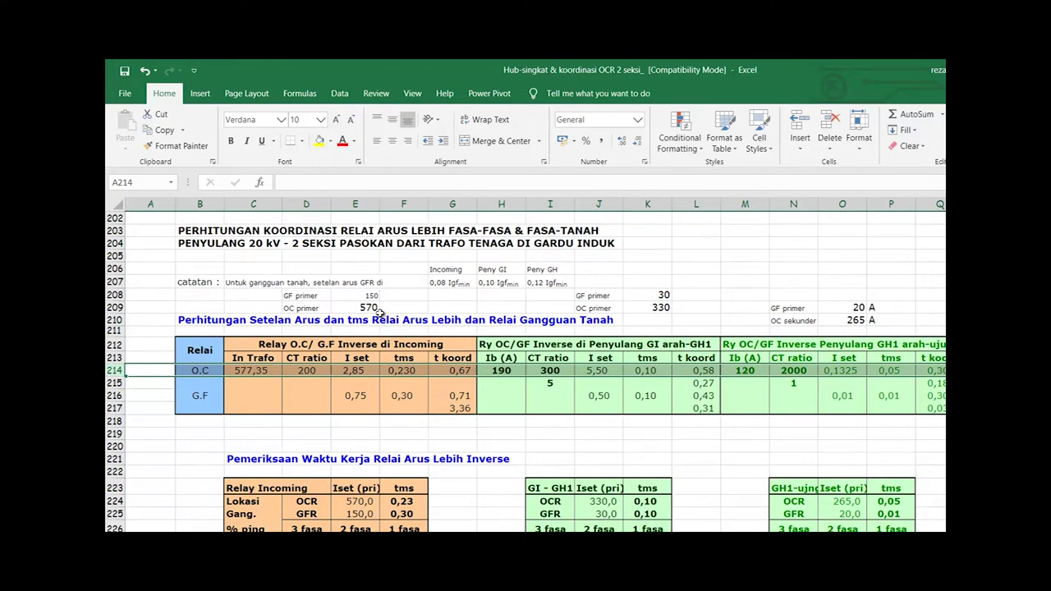
left_click(381, 310)
left_click(378, 310)
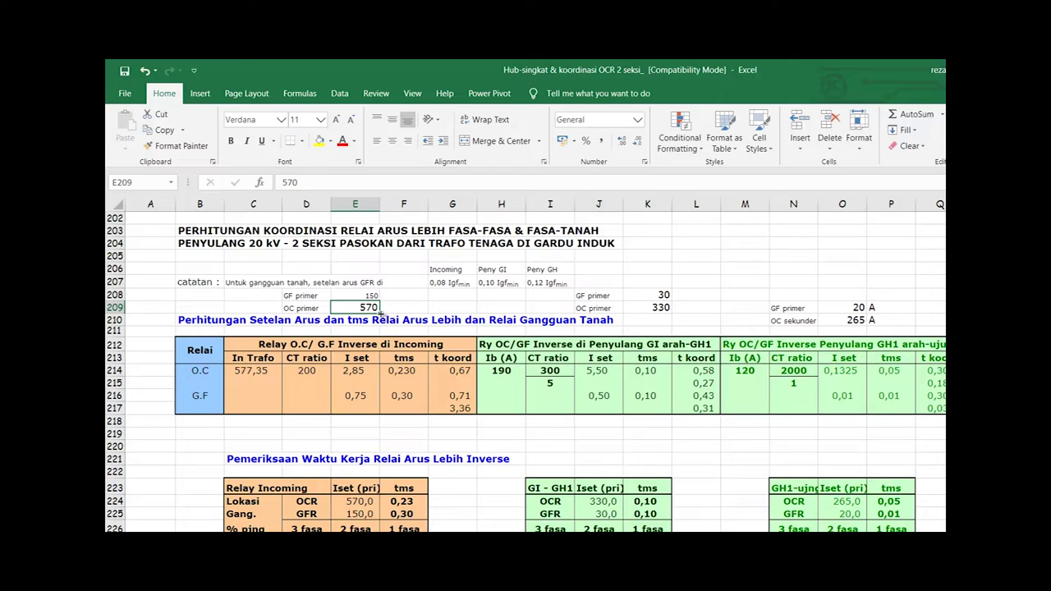
Compare the OC primary setting of the GI feeder in K209 with the GH1 feeder's OC setting in O210
key("Left")
key("Right")
key("Right")
key("Right")
key("Right")
key("Right")
key("Right")
key("Right")
key("Right")
key("Right")
key("Right")
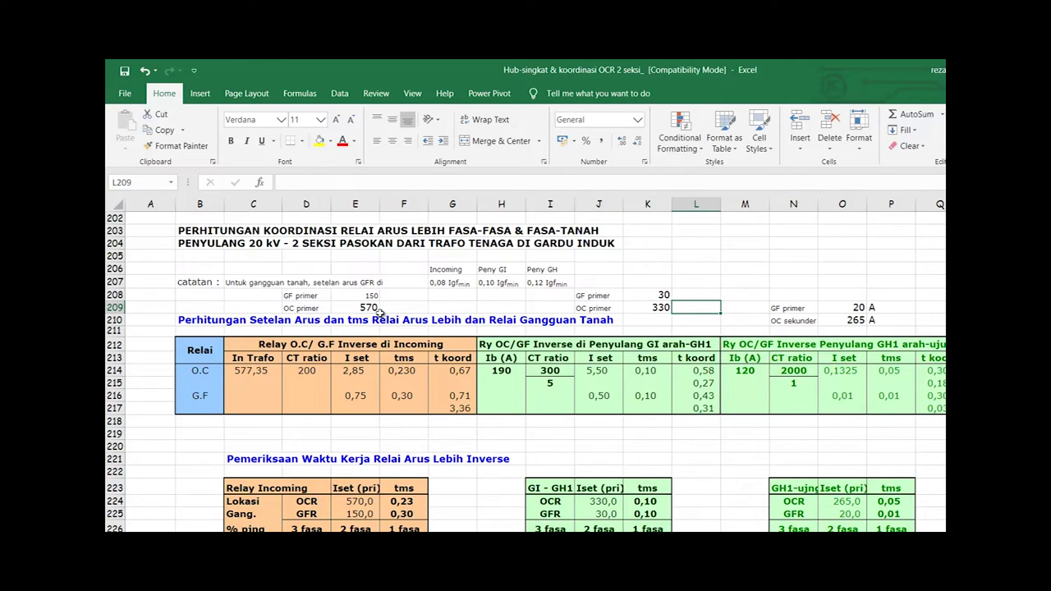
key("Right")
key("Down")
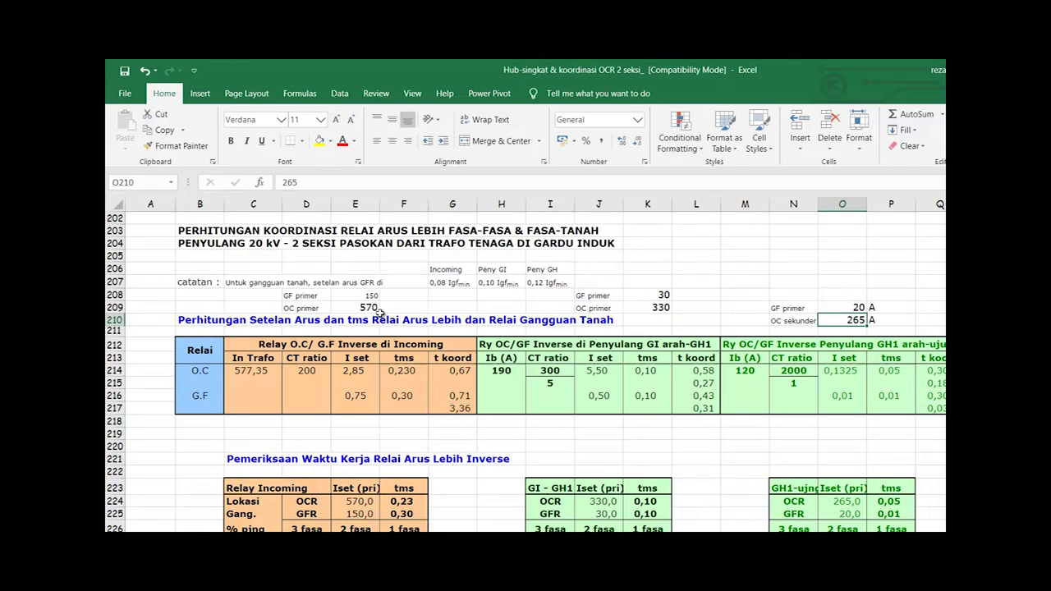
Go back from the GH1 feeder's OC setting to the incoming relay's OC primary setting in row 209
key("Left")
key("Left")
key("Left")
key("Left")
key("Left")
key("Left")
key("Left")
key("Left")
key("Left")
key("Left")
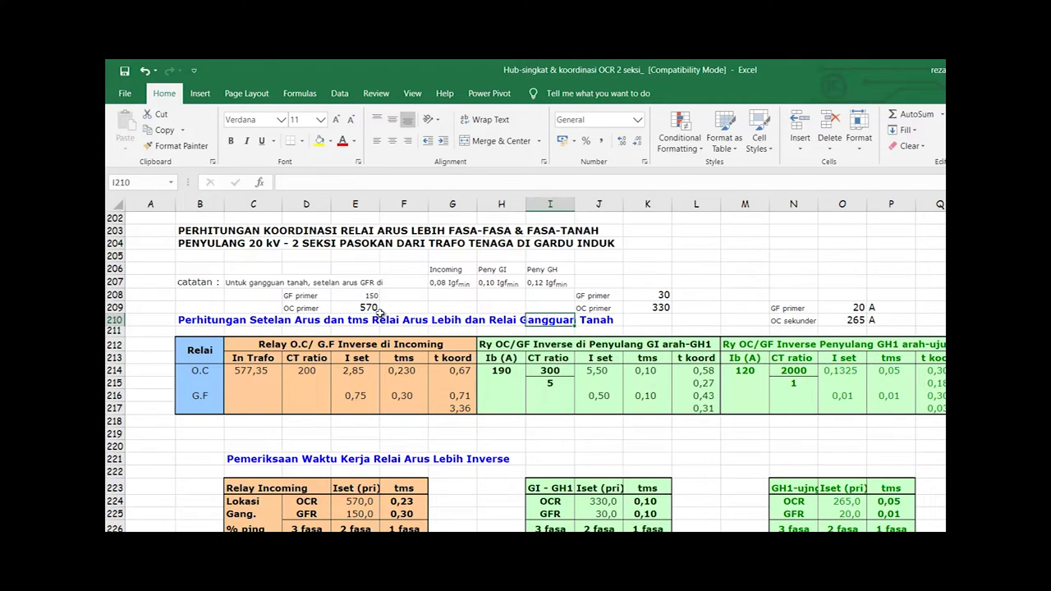
key("Up")
key("Right")
key("Right")
key("Left")
key("Left")
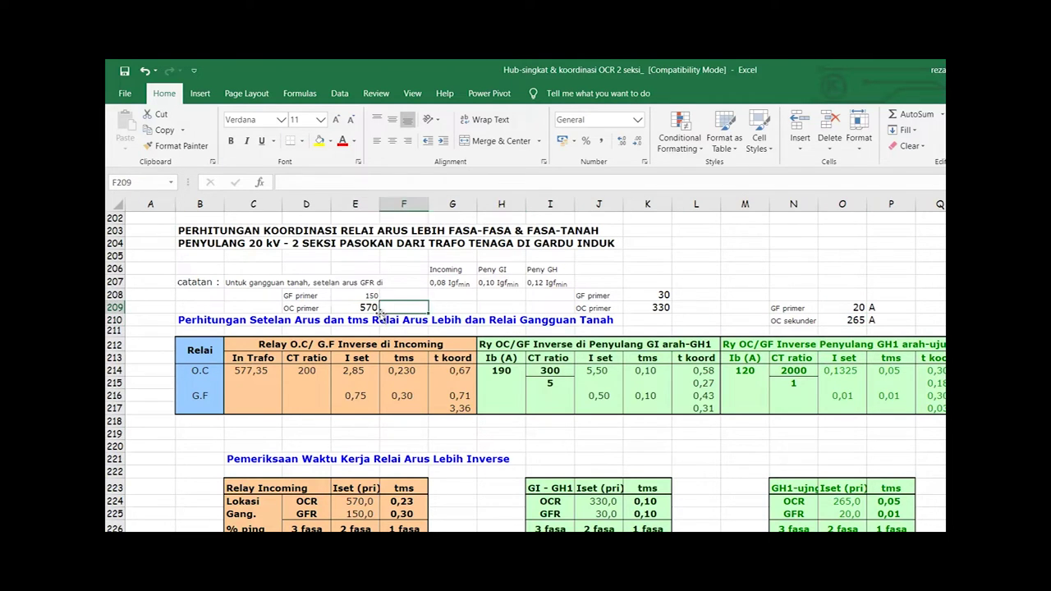
Look across row 209 to the GH1 feeder's settings and return to the GI feeder's OC primary setting in K209
key("Right")
key("Right")
key("Right")
key("Right")
key("Right")
key("Right")
key("Right")
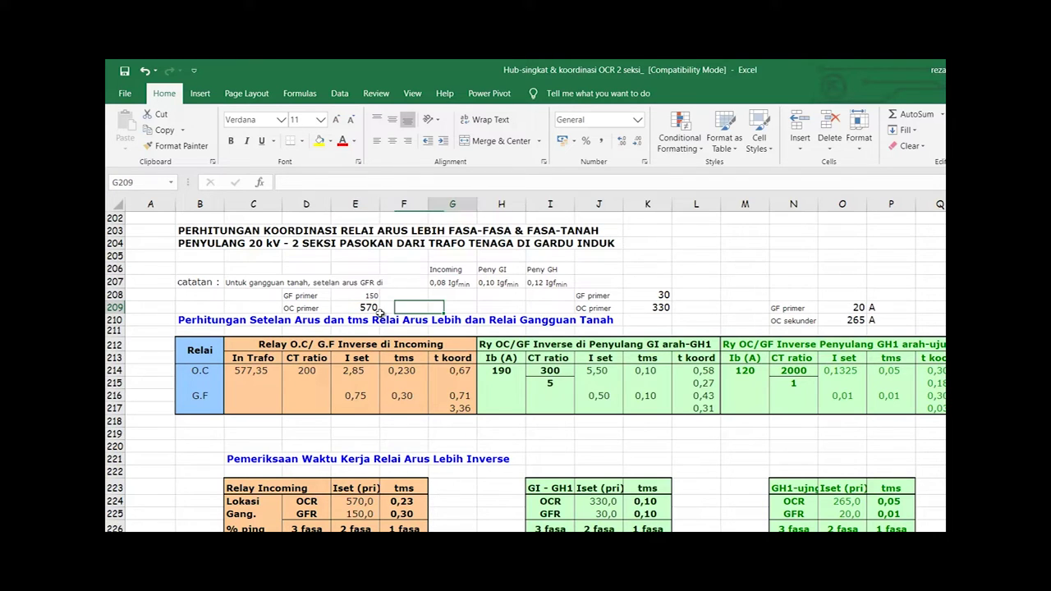
key("Right")
key("Right")
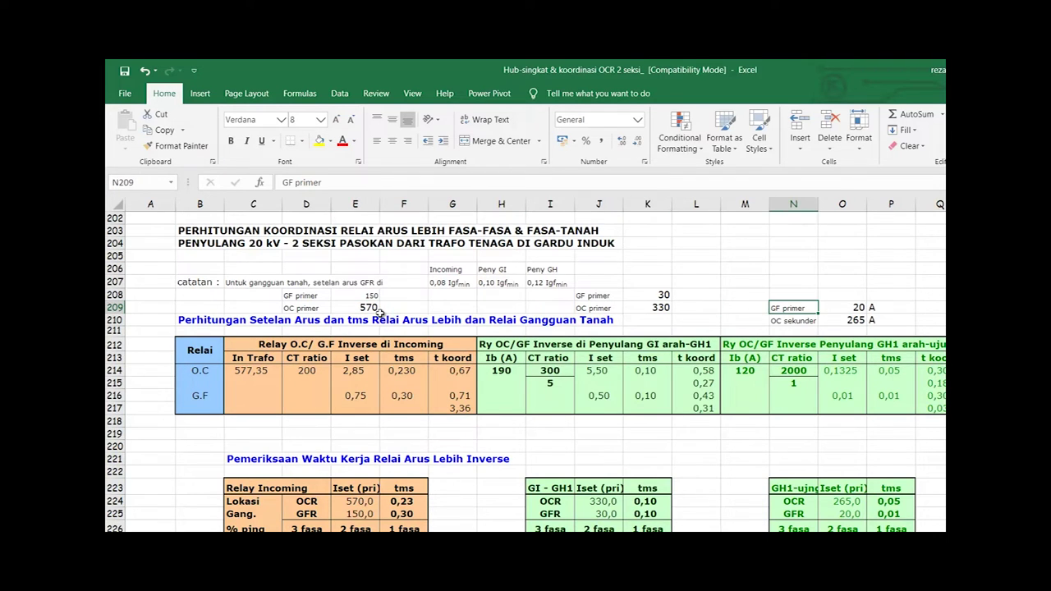
key("Left")
key("Left")
key("Left")
key("Left")
key("Right")
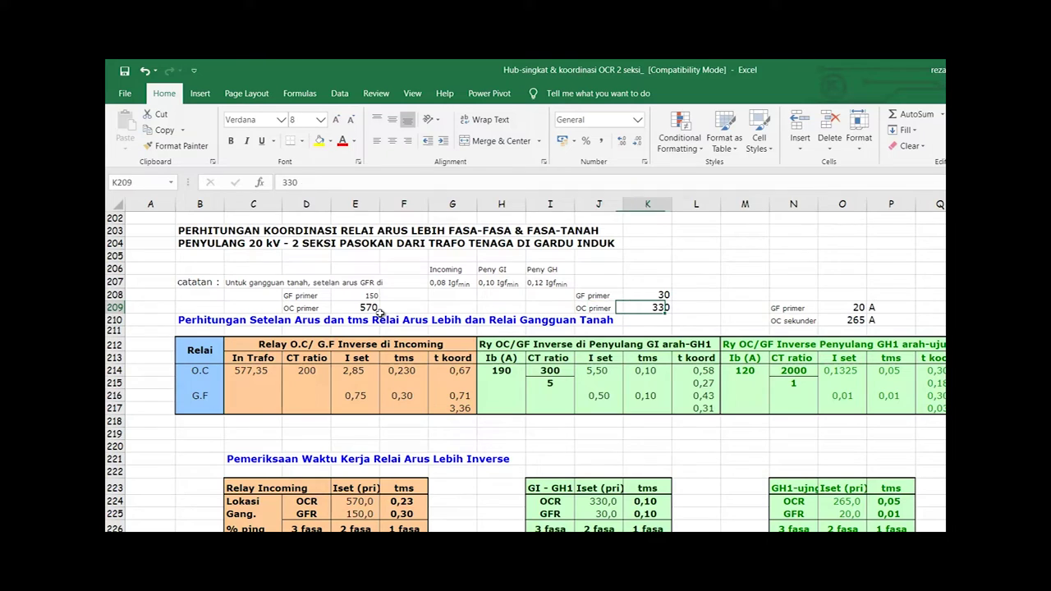
Examine the GH1 feeder's OC sekunder label and setting in N210:O210
key("Right")
key("Right")
key("Right")
key("Right")
key("Down")
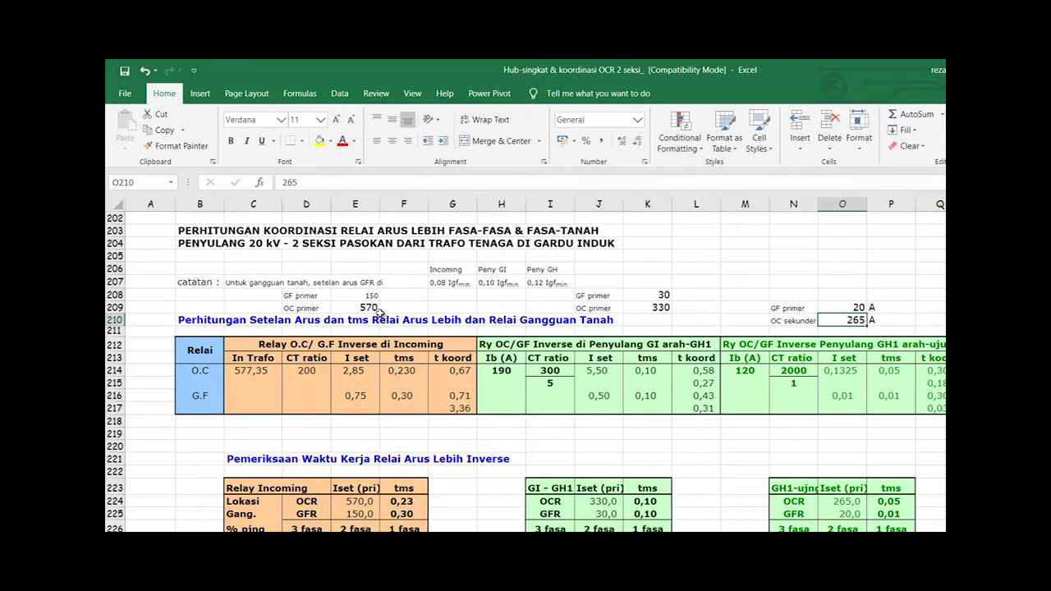
key("Left")
key("Up")
key("Left")
key("Down")
key("Right")
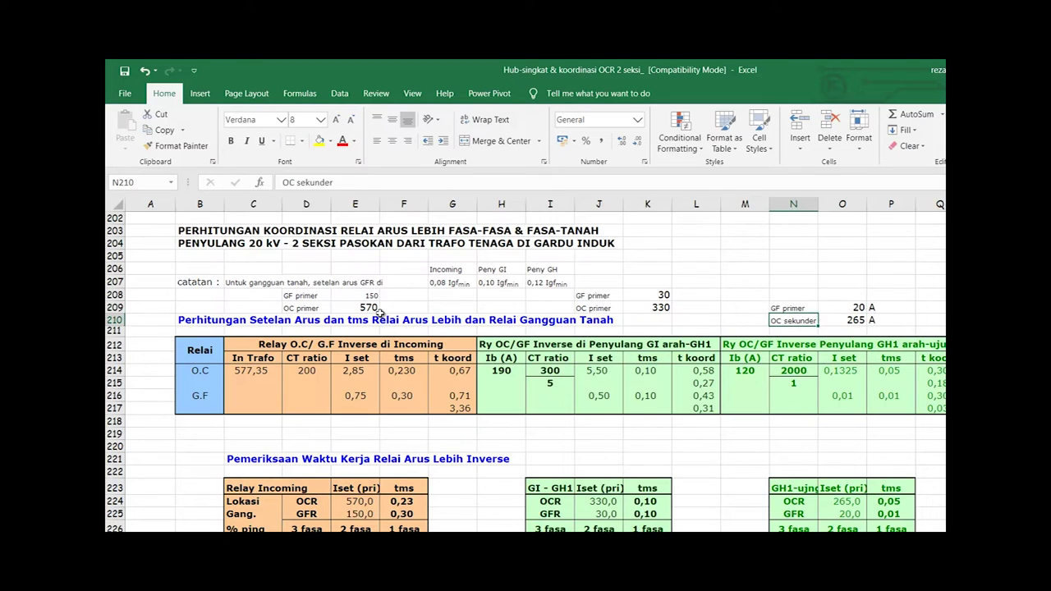
Review the GI feeder's OC primer label and setting in J209:K209
key("Left")
key("Left")
key("Left")
key("Left")
key("Up")
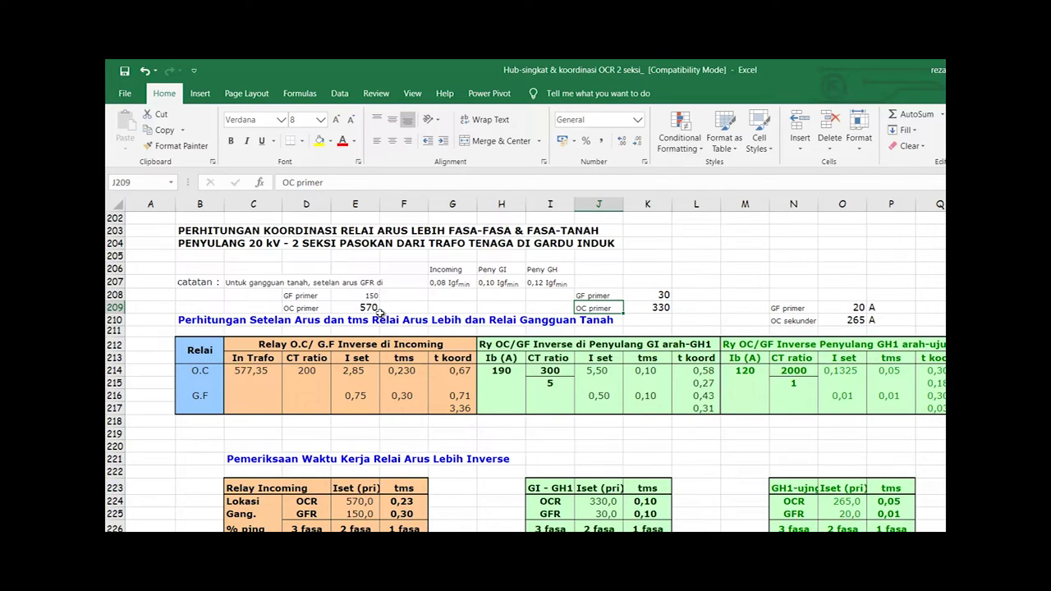
key("Right")
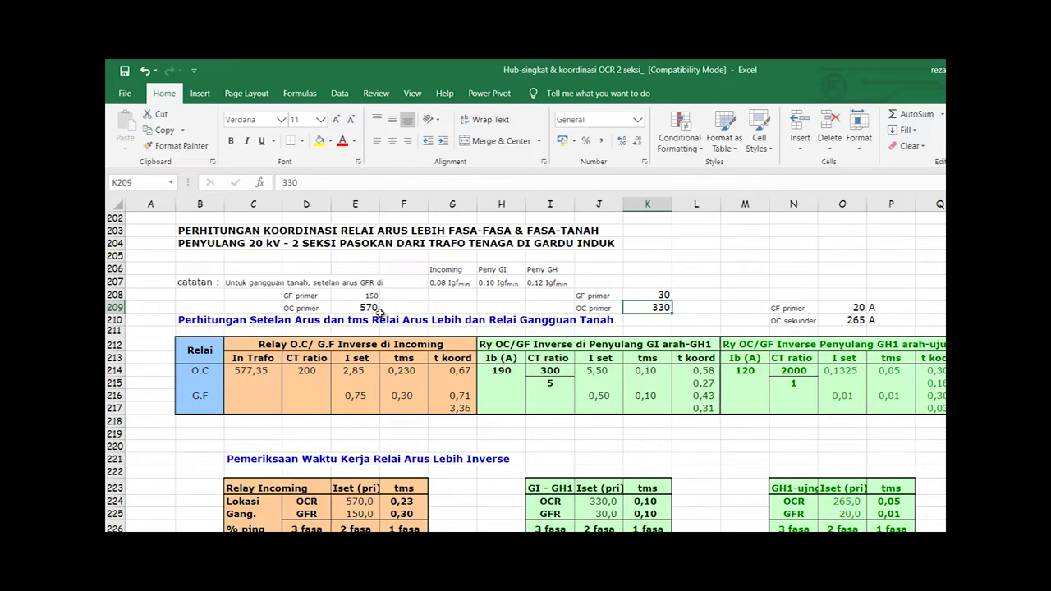
key("Left")
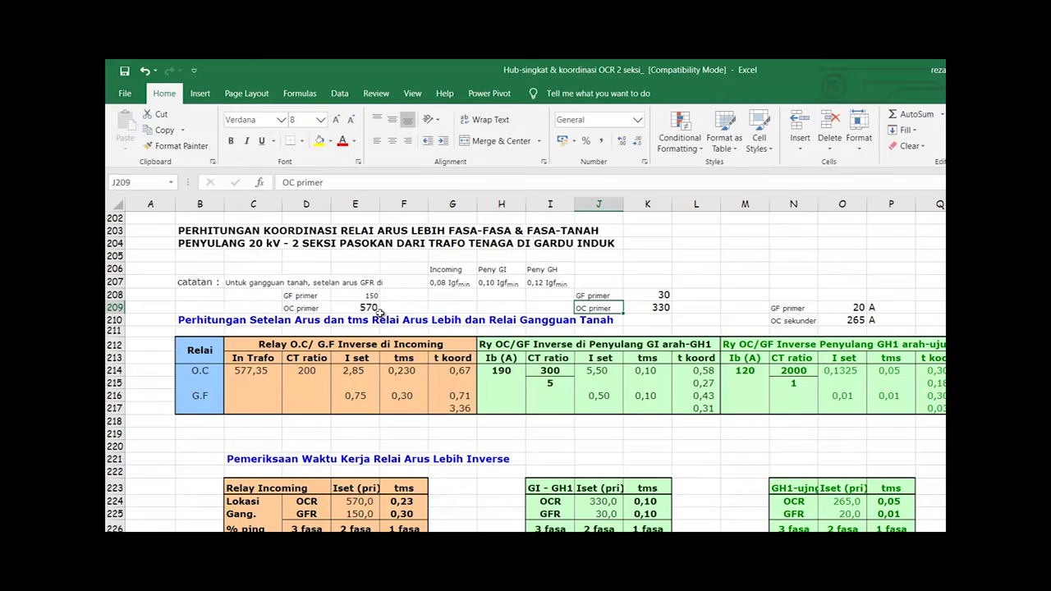
Examine the CT ratio of the GI feeder relay in I214:I215
key("Down")
key("Left")
key("Down")
key("Down")
key("Down")
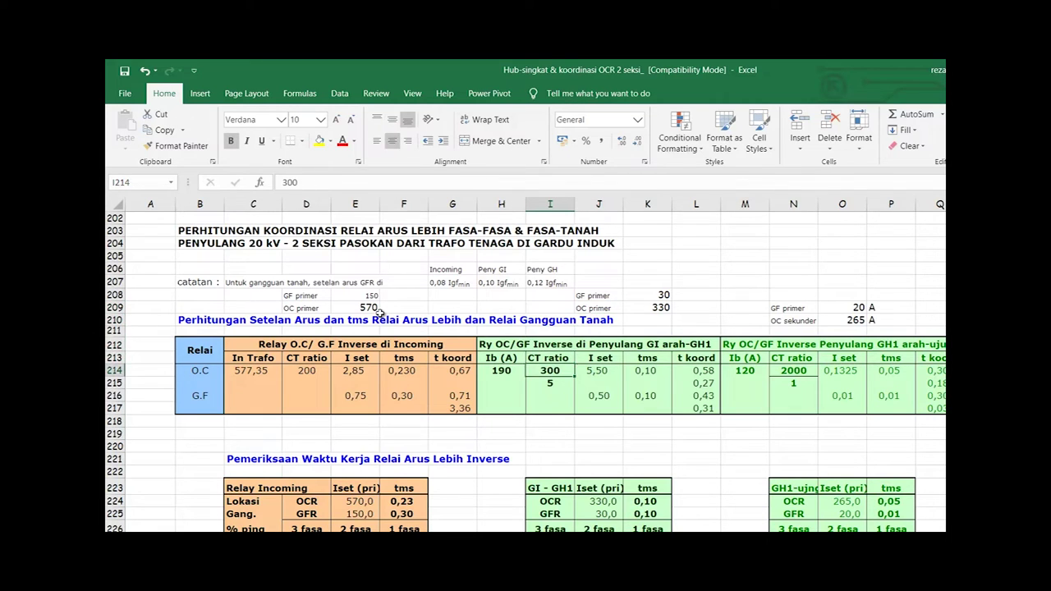
key("Up")
key("Up")
key("Up")
key("Up")
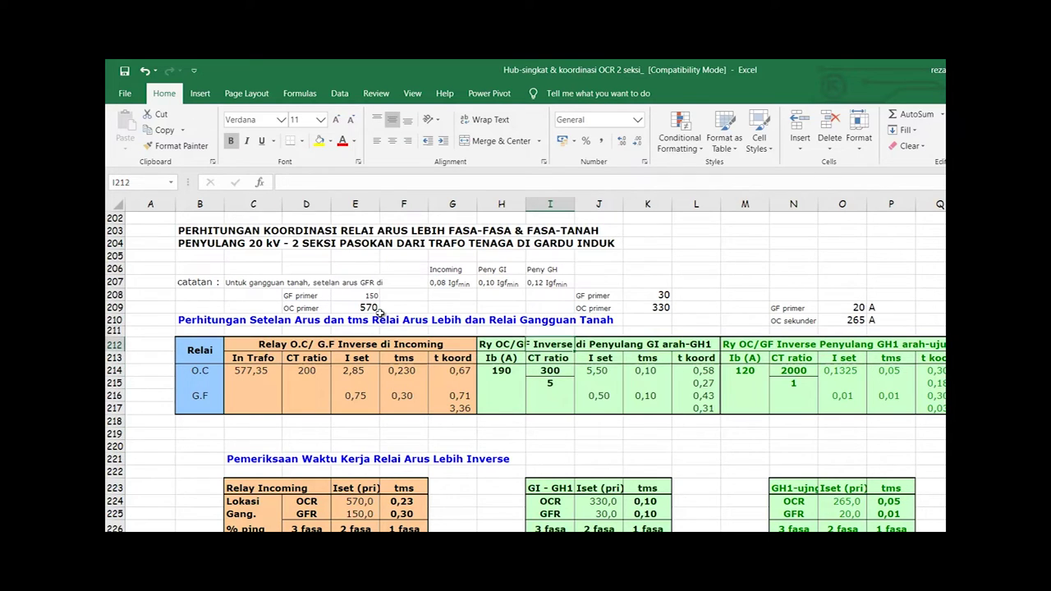
key("Right")
key("Down")
key("Down")
key("Down")
key("Left")
key("Down")
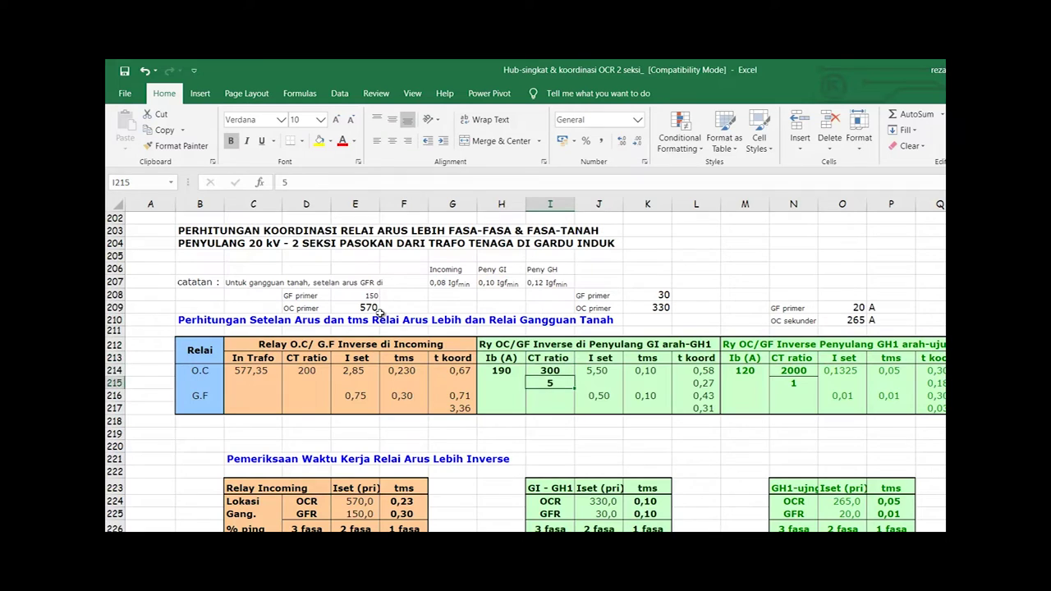
key("Right")
key("Left")
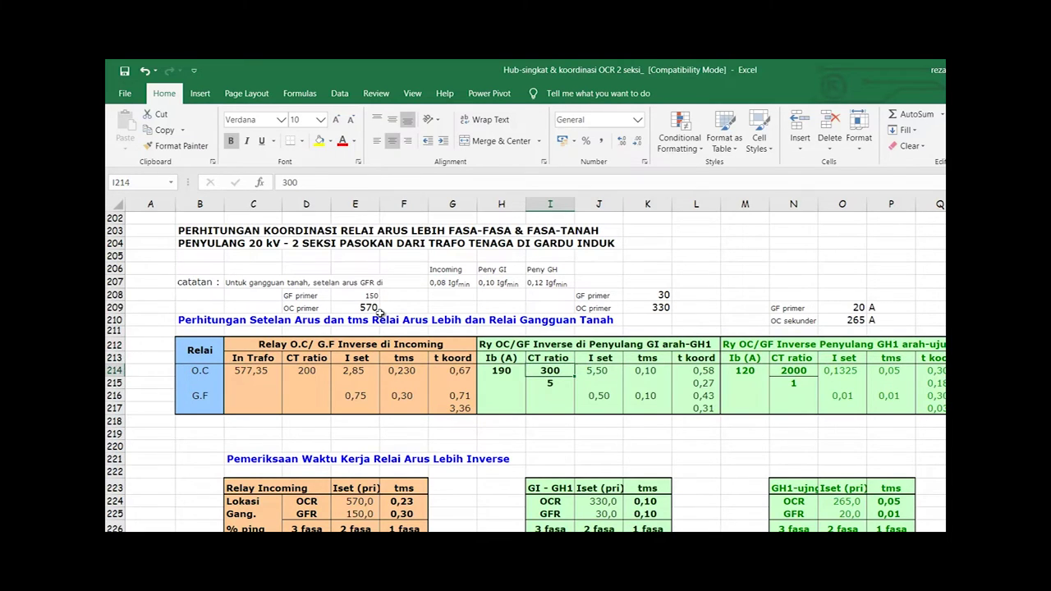
Check the GI feeder's CT ratio in I214 against its OC primary setting and the I set column
key("Down")
key("Up")
key("Up")
key("Up")
key("Up")
key("Up")
key("Right")
key("Up")
key("Right")
key("Left")
key("Down")
key("Down")
key("Down")
key("Down")
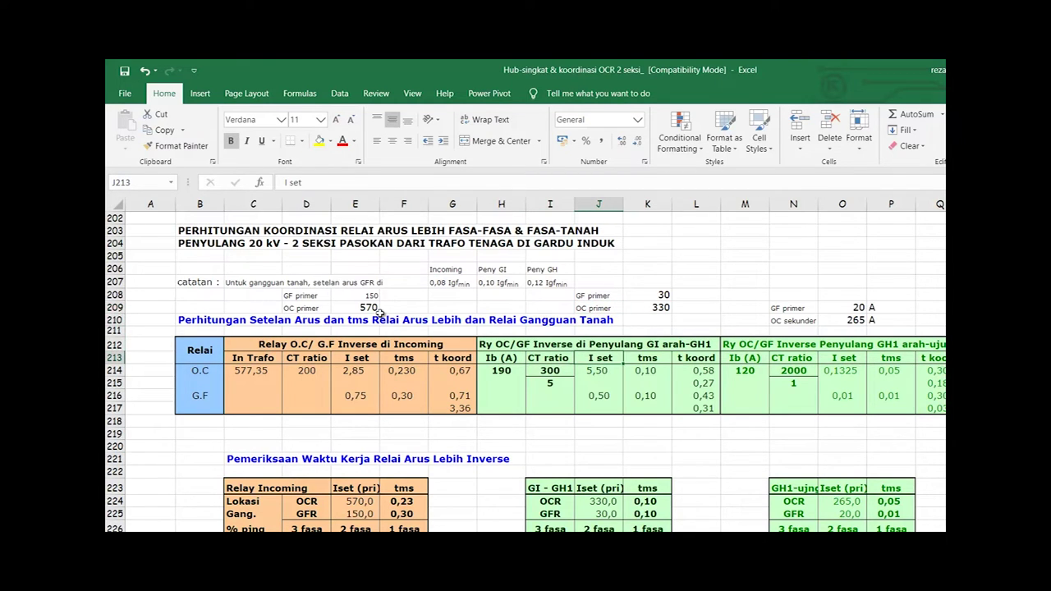
key("Left")
key("Down")
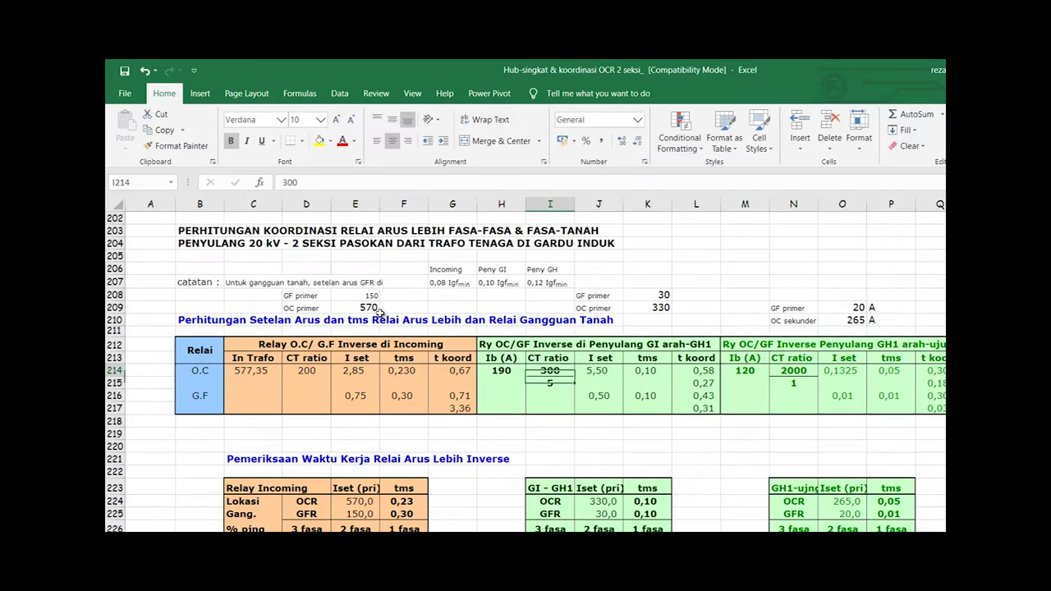
Compare the OC settings of the GI feeder in K209, the GH1 feeder in O210 and the incoming relay in E209
key("Up")
key("Up")
key("Up")
key("Up")
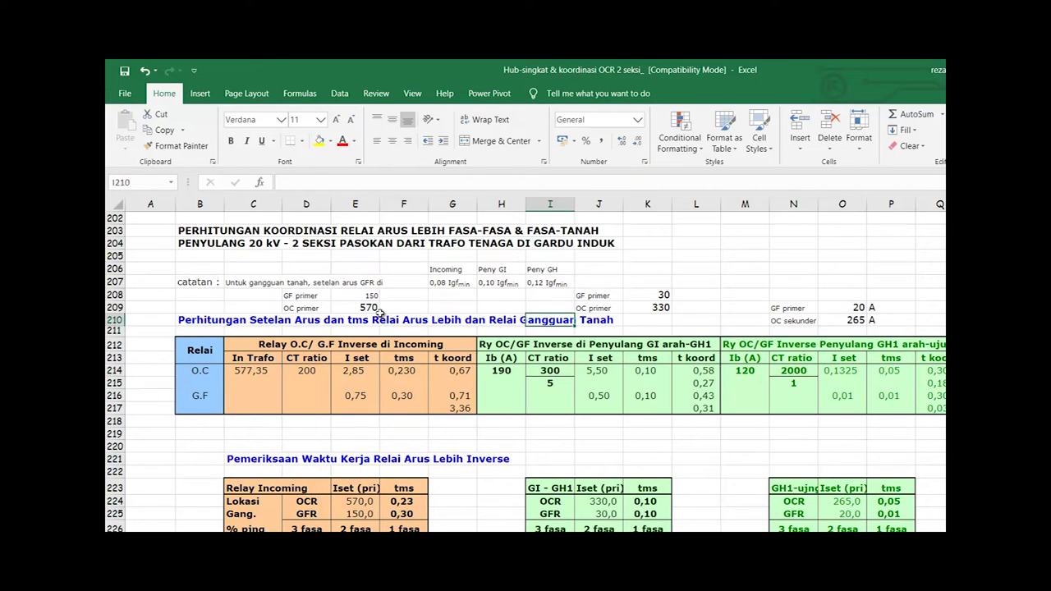
key("Right")
key("Up")
key("Right")
key("Right")
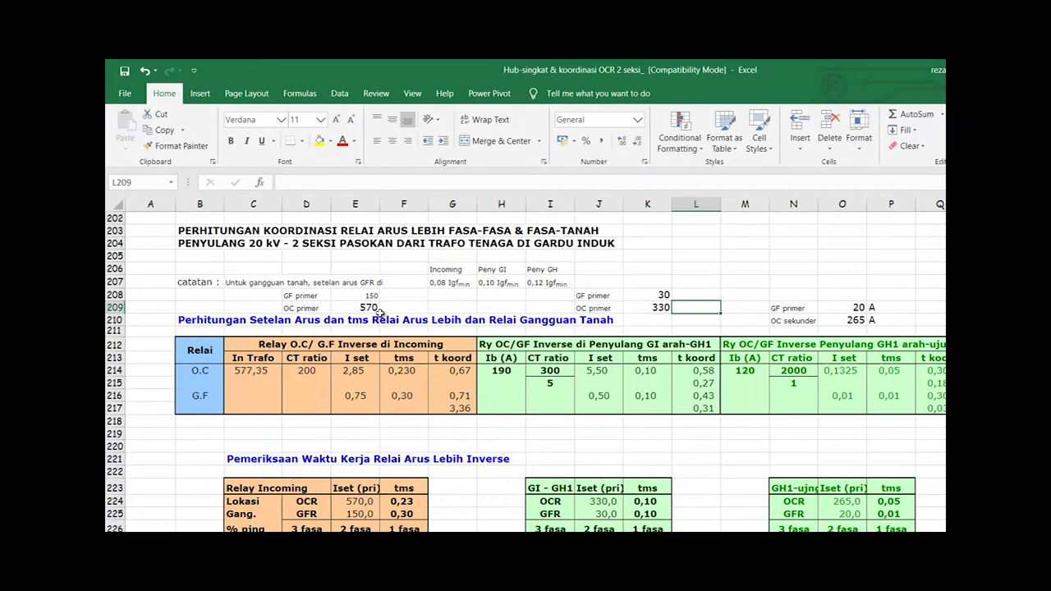
key("Left")
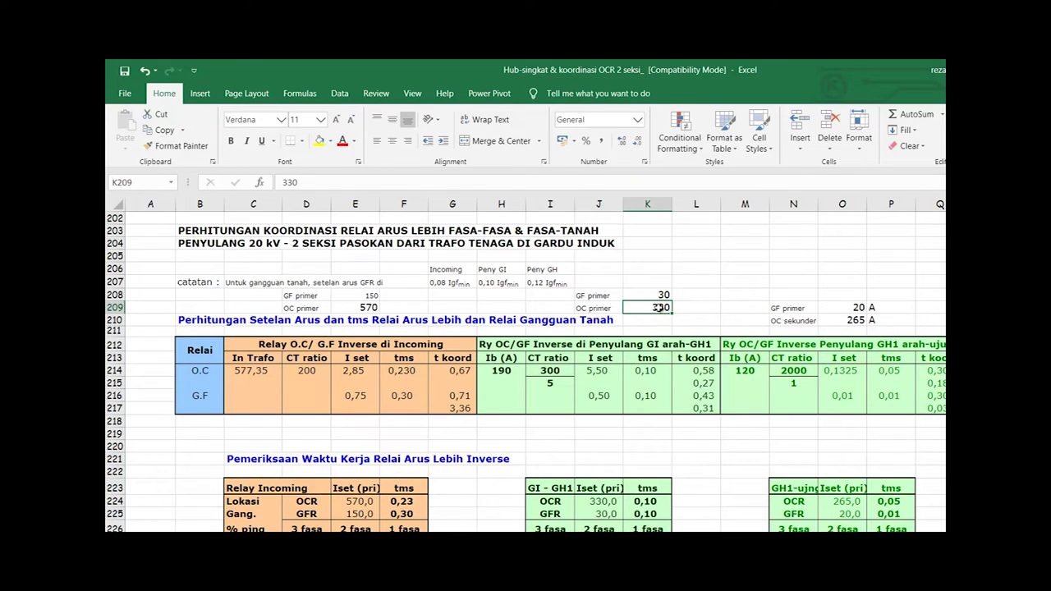
left_click(858, 320)
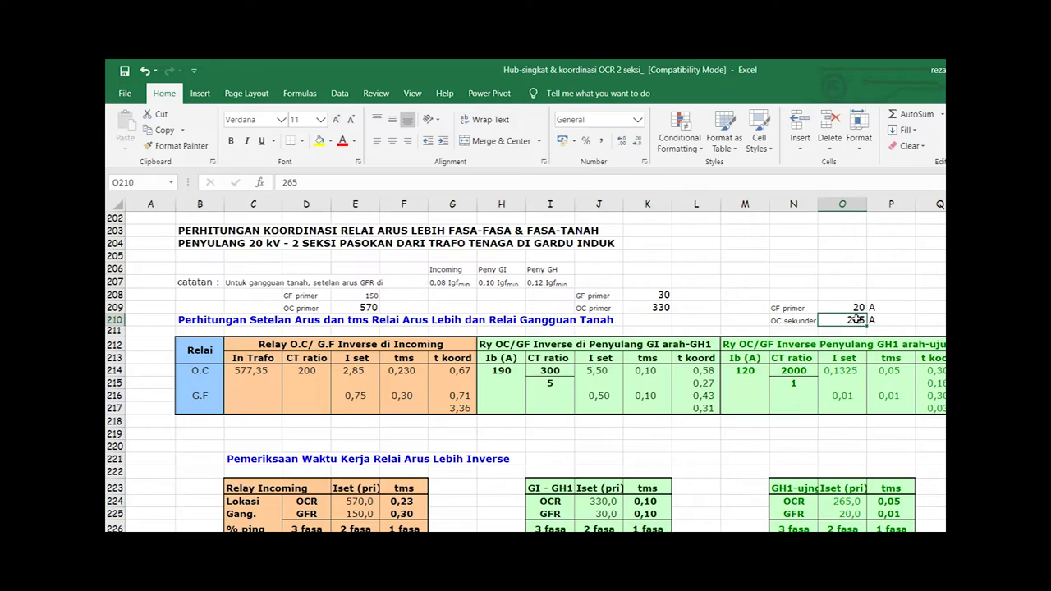
left_click(659, 306)
left_click(359, 306)
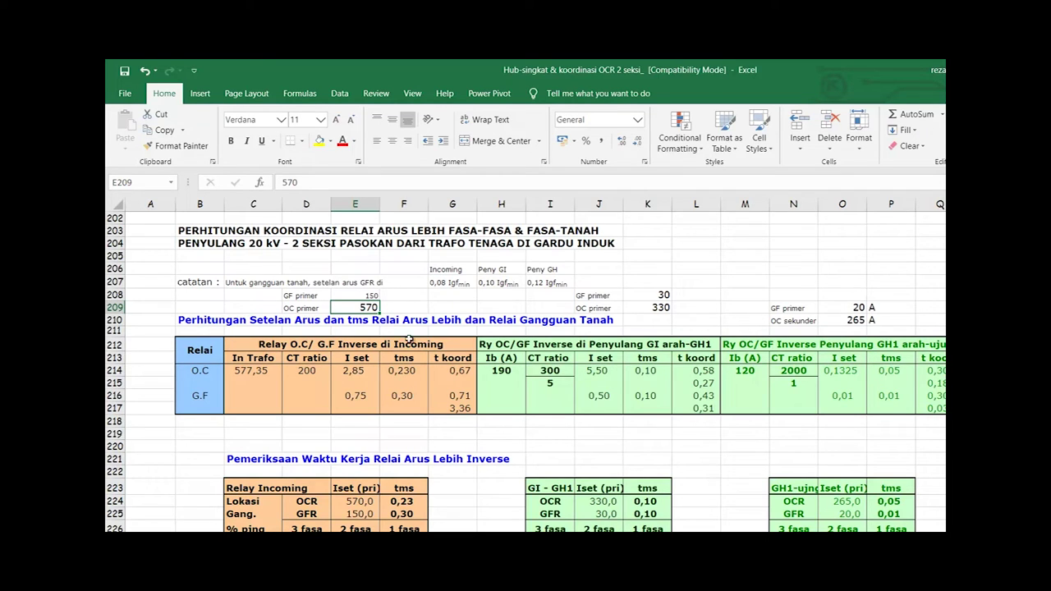
left_click(457, 307)
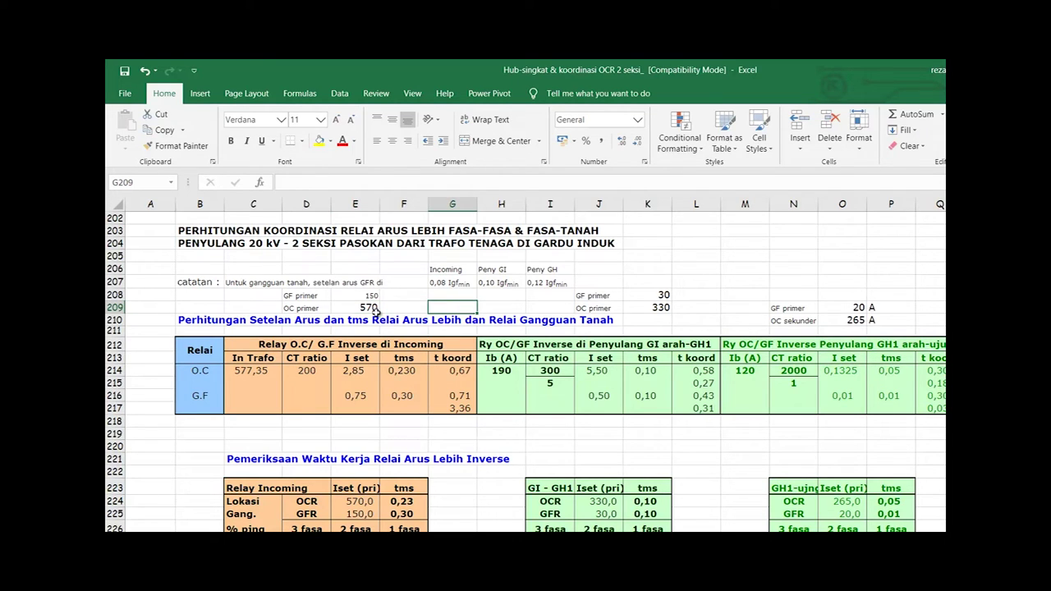
left_click(370, 308)
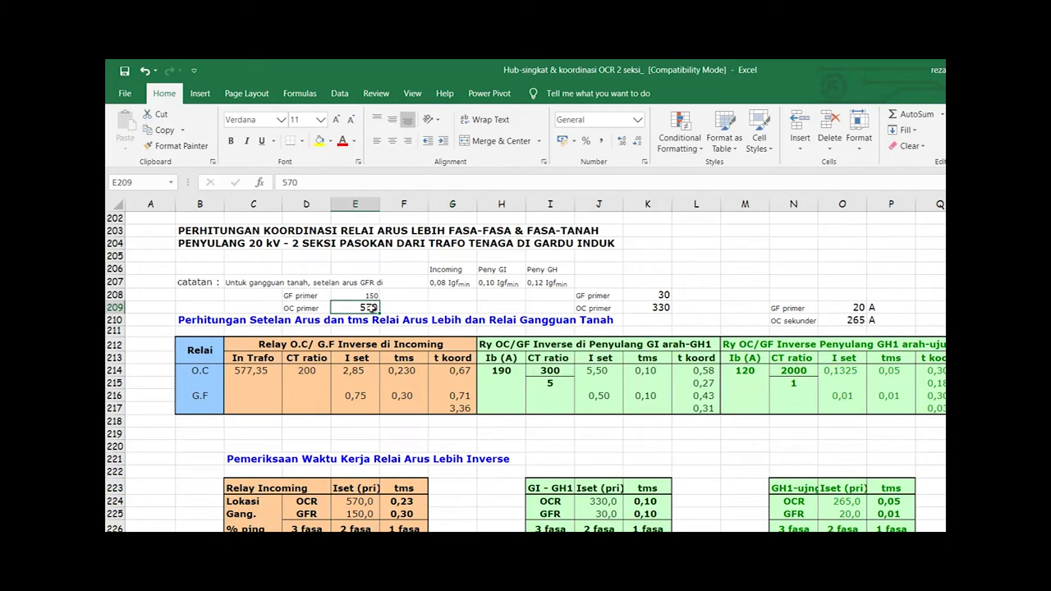
Inspect the incoming relay's O.C I set formula in E214 and trace its CT ratio to the transformer data in D41:E41
left_click(362, 373)
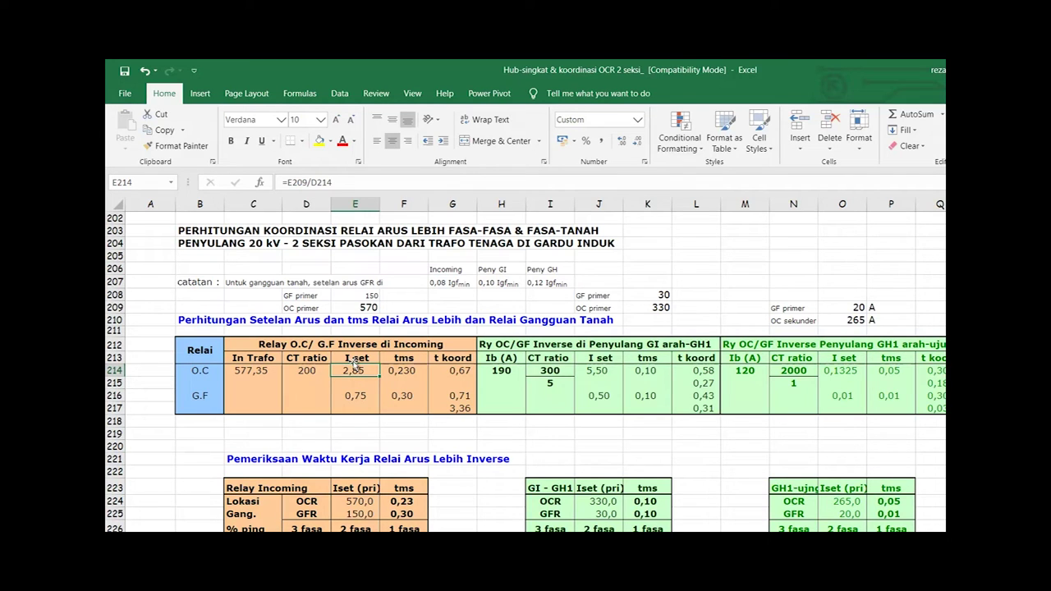
key("Page_Up")
key("Page_Up")
key("Page_Up")
key("Page_Up")
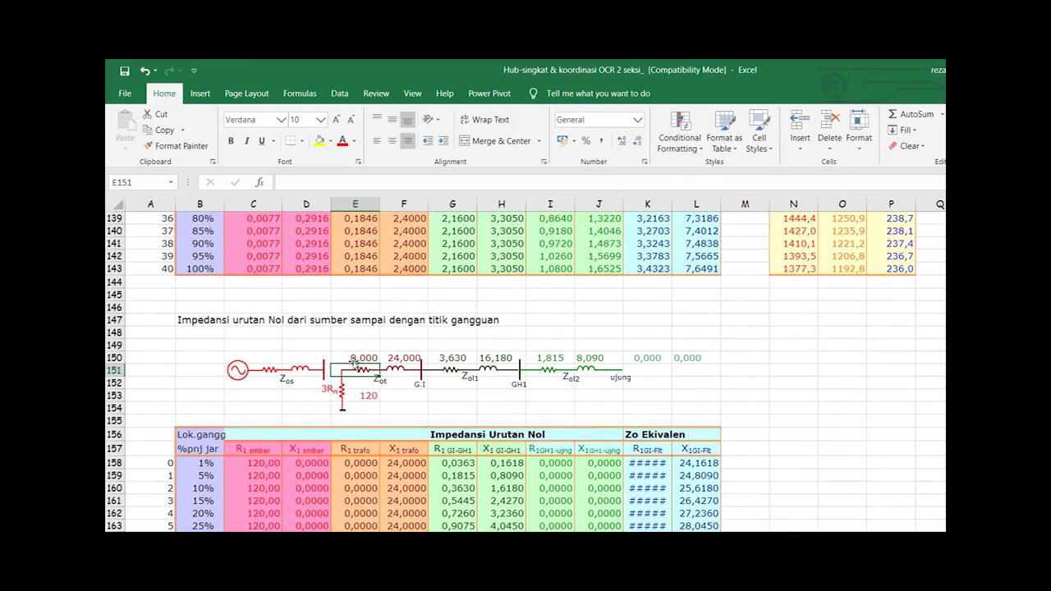
key("Page_Up")
key("Page_Up")
key("Page_Up")
key("Page_Down")
key("Up")
key("Up")
key("Up")
key("Up")
key("Up")
key("Up")
key("Up")
key("Up")
key("Up")
key("Up")
key("Up")
key("Up")
key("Up")
key("Up")
key("Up")
key("Up")
key("Up")
key("Up")
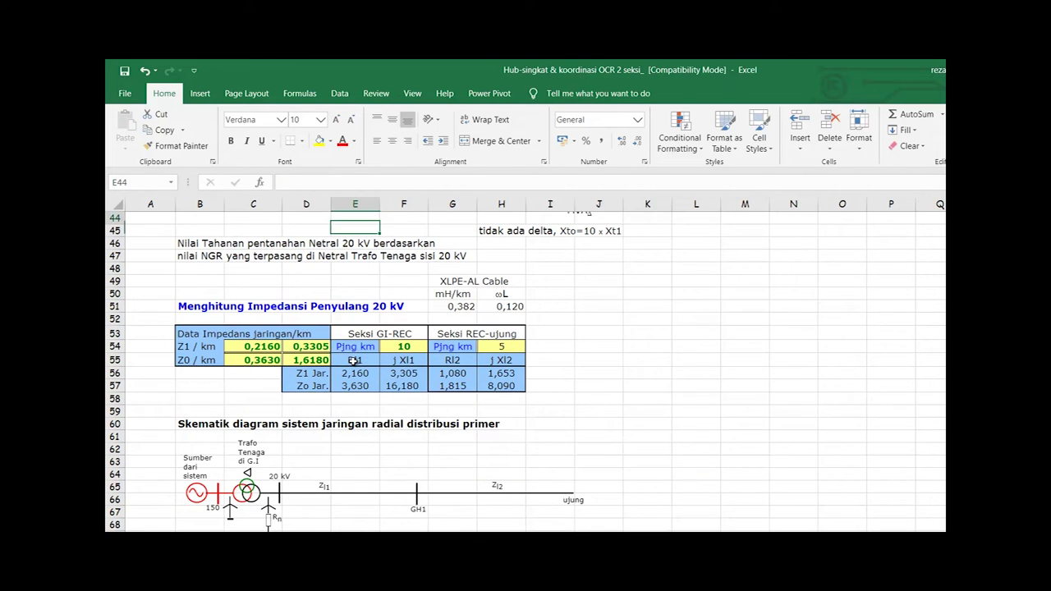
key("Down")
key("Down")
key("Down")
key("Left")
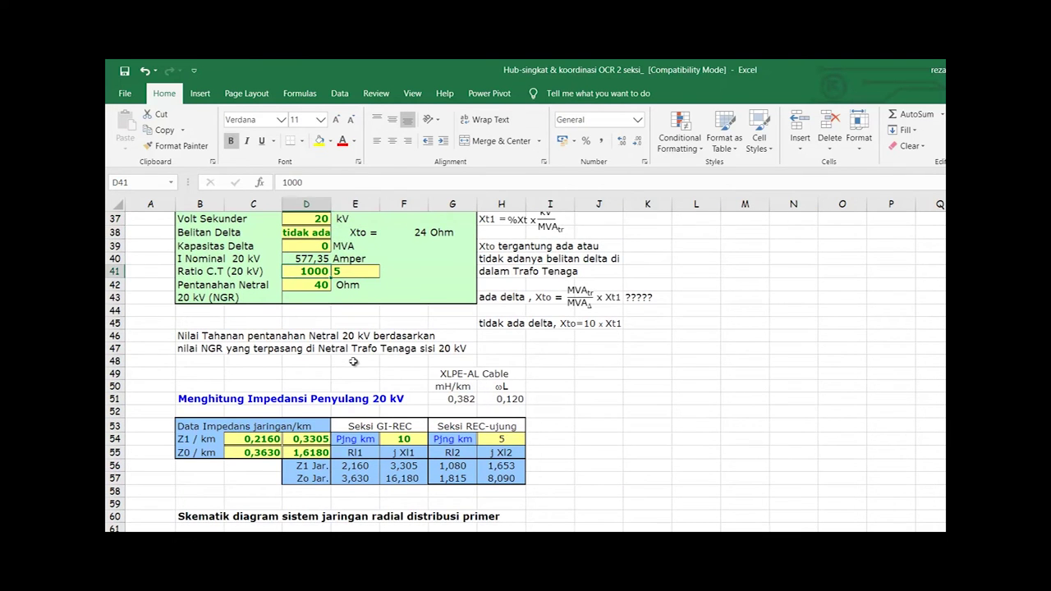
key("Right")
key("Left")
key("Right")
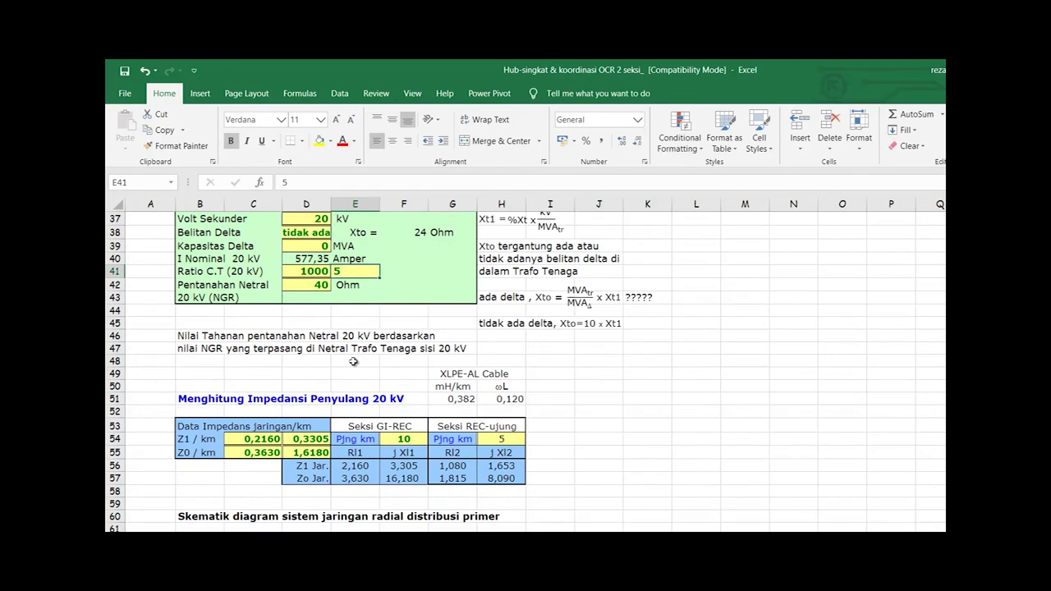
Return to the relay setting table and inspect the incoming relay's CT ratio formula in D214
key("Page_Down")
key("Page_Down")
key("Page_Down")
key("Page_Down")
key("Page_Down")
key("Page_Down")
key("Page_Down")
key("Page_Up")
key("Down")
key("Down")
key("Down")
key("Down")
key("Down")
key("Down")
key("Down")
key("Down")
key("Down")
key("Down")
key("Down")
key("Down")
key("Down")
key("Down")
key("Down")
key("Down")
key("Left")
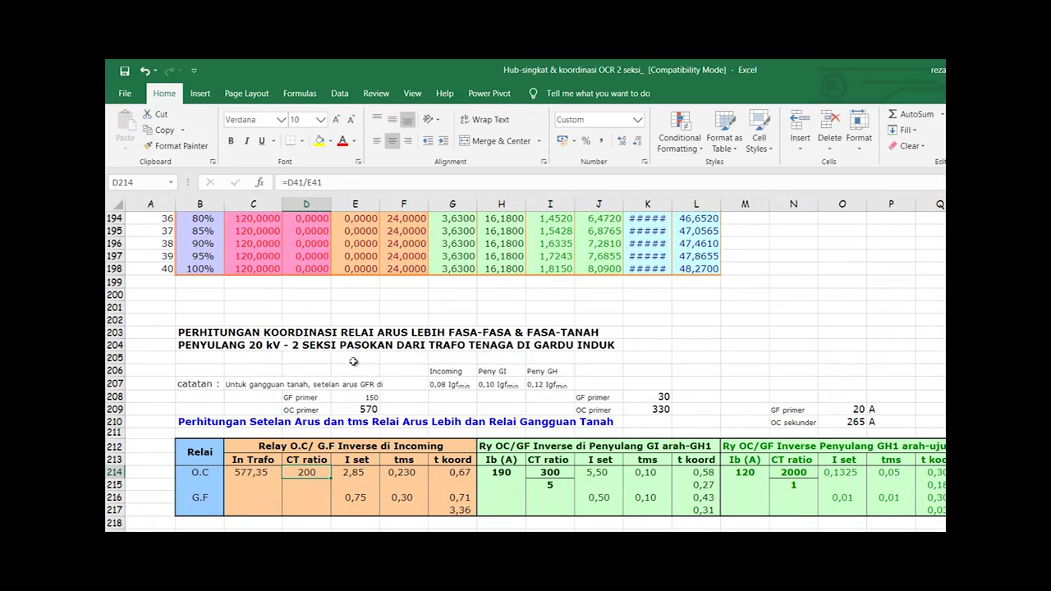
Inspect the formula for the incoming relay's O.C coordination time in G214
key("Right")
key("Right")
key("Right")
key("Right")
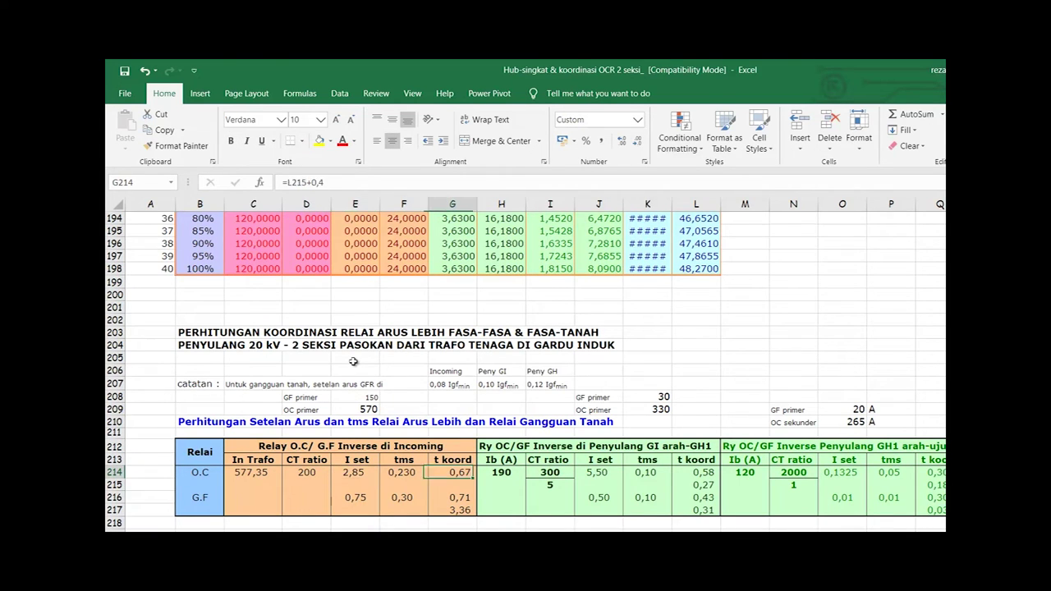
Review the incoming relay's O.C entries in row 214, including the I set formula in E214
key("Left")
key("Left")
key("Left")
key("Left")
key("Right")
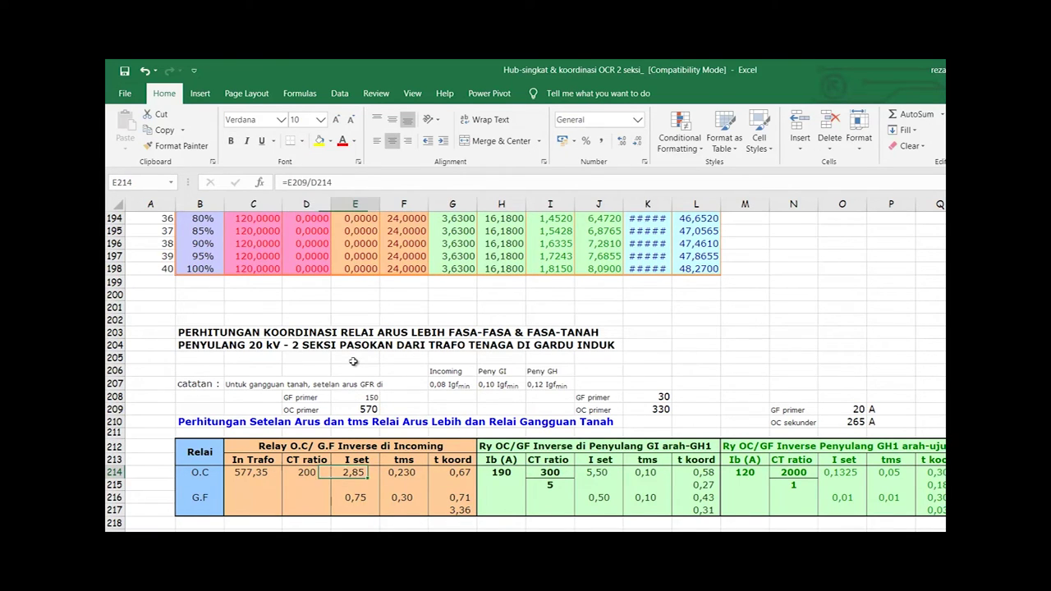
key("Left")
key("Right")
key("Right")
key("Right")
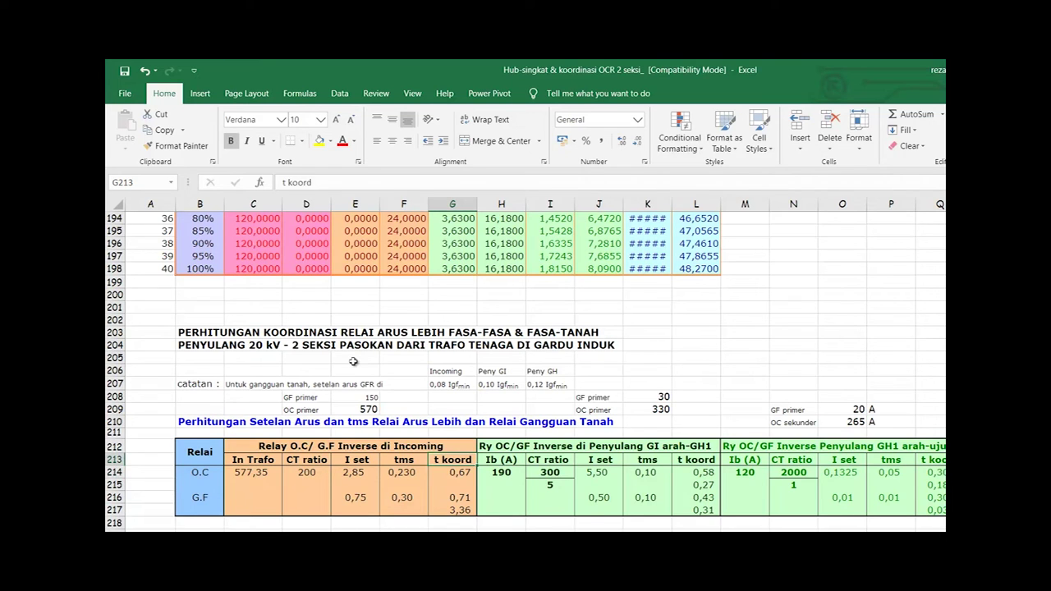
Follow the setting table's column headings from G213 across the GI feeder to the GH1 feeder's t koord in Q213
key("Right")
key("Right")
key("Right")
key("Right")
key("Right")
key("Right")
key("Right")
key("Right")
key("Right")
key("Right")
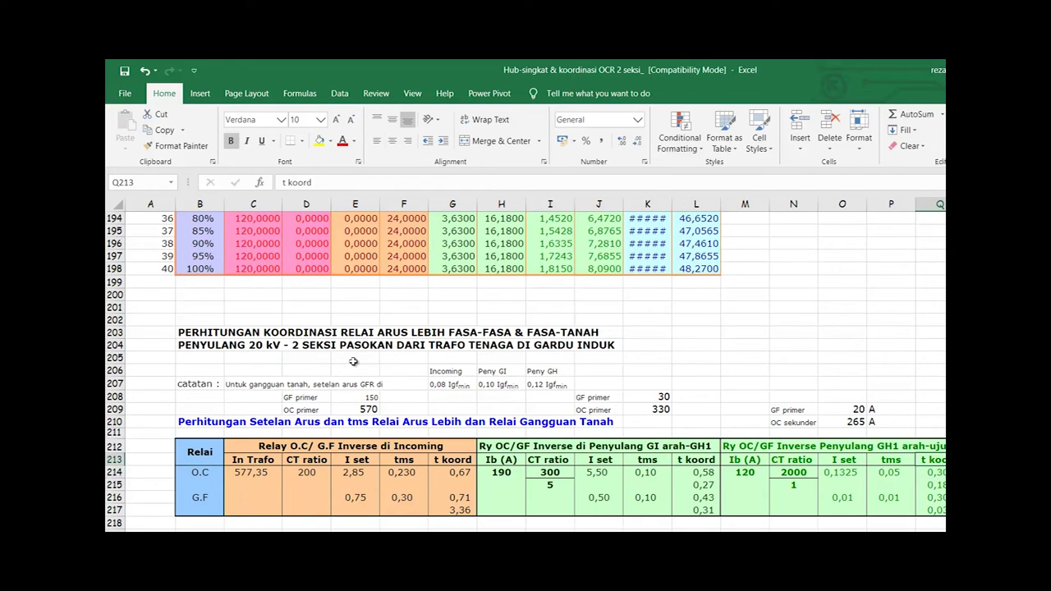
Examine the GH1 feeder's primary GF and secondary OC settings in N209:P210
key("Left")
key("Up")
key("Up")
key("Up")
key("Left")
key("Up")
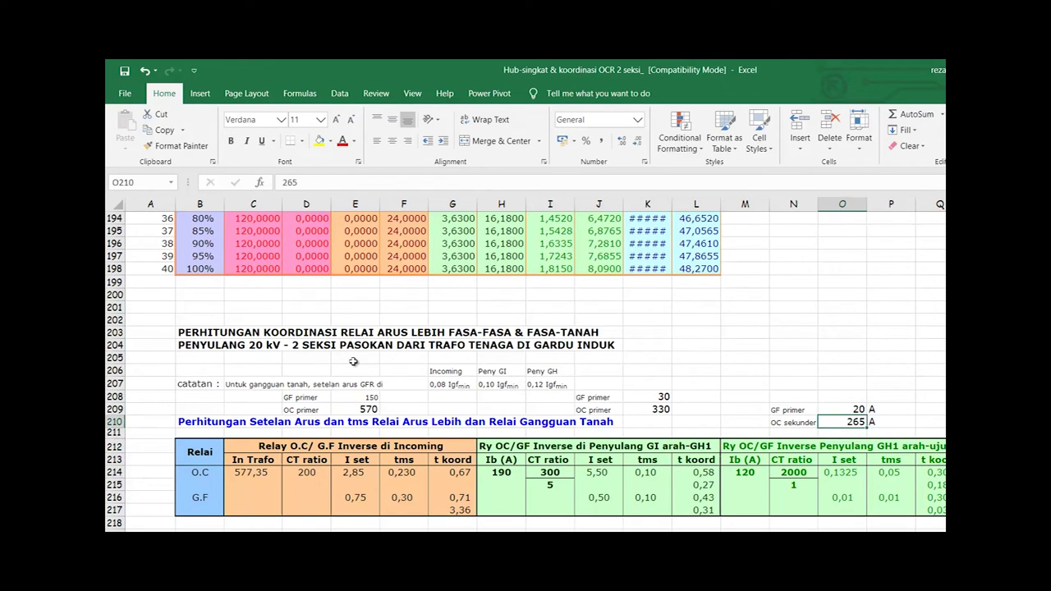
key("Left")
key("Left")
key("Right")
key("Right")
key("Right")
key("Up")
key("Down")
key("Left")
key("Left")
key("Left")
key("Up")
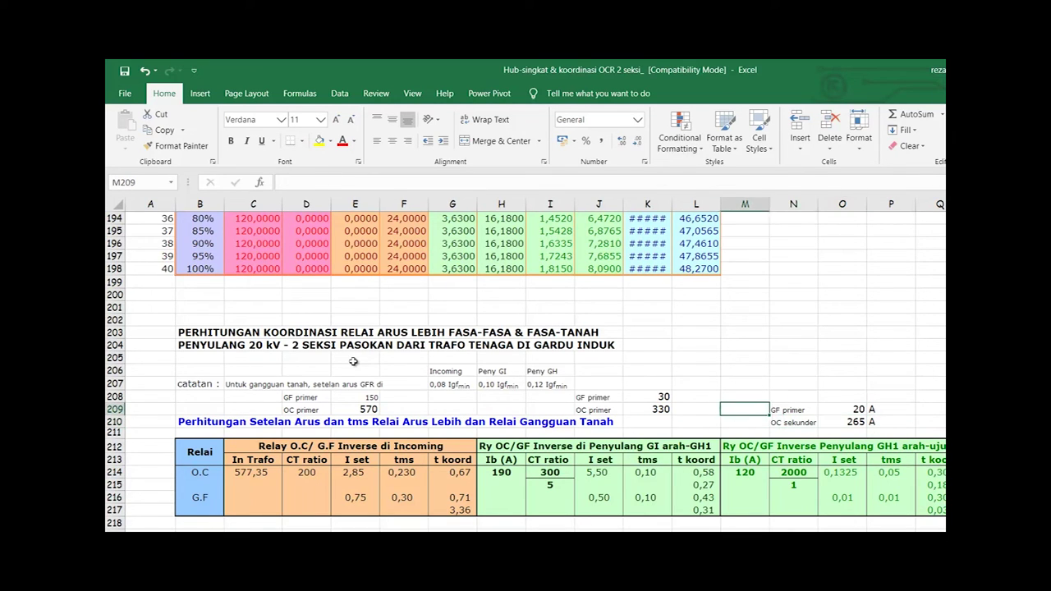
Inspect the GH1 feeder's O.C coordination time in Q214
key("Right")
key("Right")
key("Right")
key("Right")
key("Down")
key("Down")
key("Down")
key("Down")
key("Down")
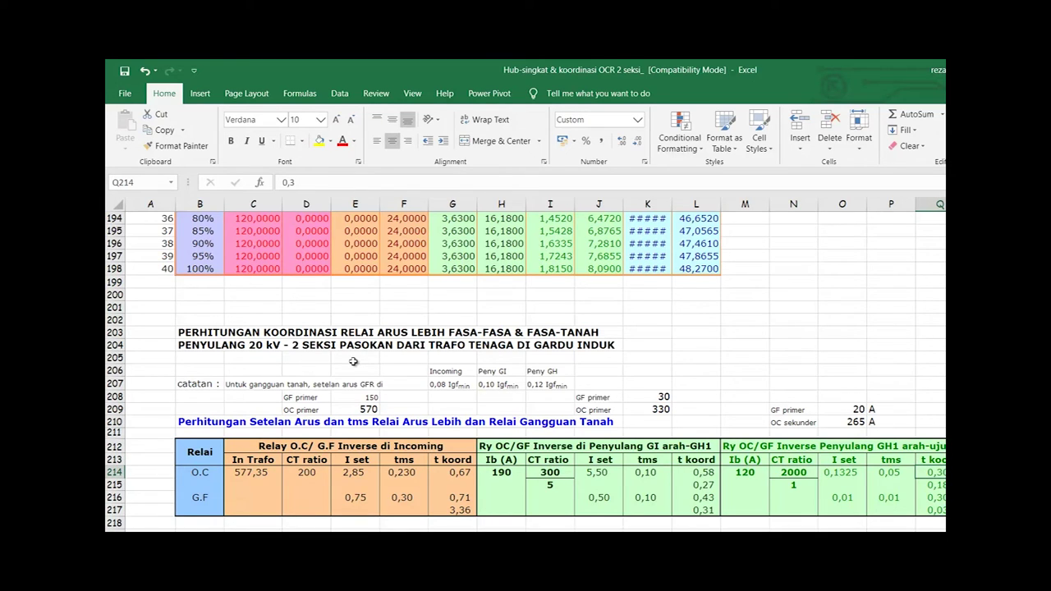
Inspect the formula for the GI feeder's O.C coordination time in L214
key("Left")
key("Left")
key("Left")
key("Left")
key("Left")
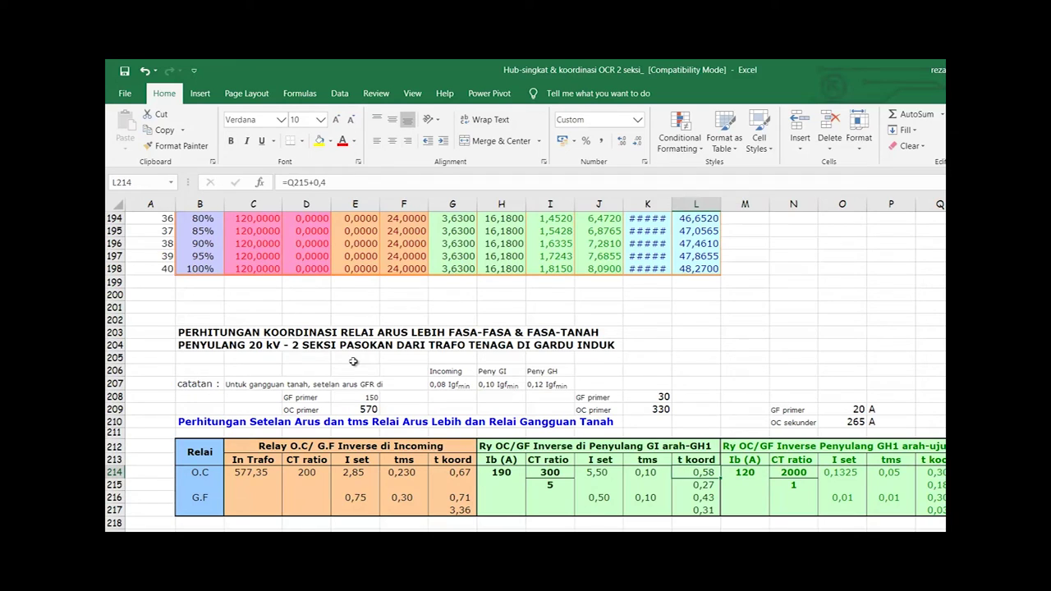
Compare the GI feeder's coordination time in L214 with the GH1 feeder's O.C entries, including the CT ratio in N214
key("Right")
key("Right")
key("Right")
key("Right")
key("Left")
key("Left")
key("Left")
key("Left")
key("Right")
key("Right")
key("Right")
key("Right")
key("Right")
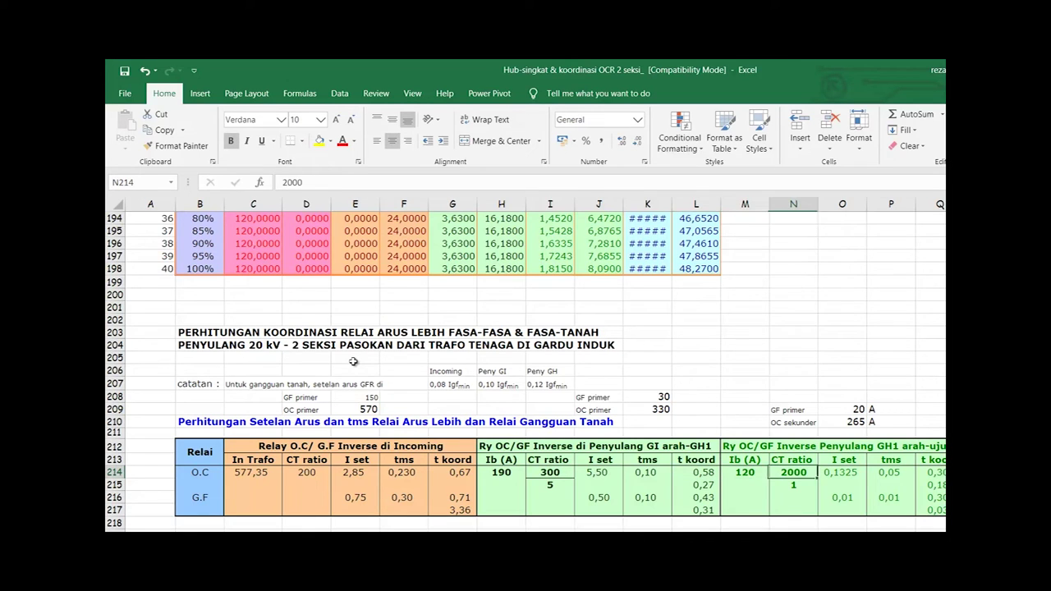
Review the GI feeder's O.C entries in H214:L214, returning to the coordination time formula in L214
key("Left")
key("Left")
key("Left")
key("Left")
key("Left")
key("Left")
key("Left")
key("Right")
key("Right")
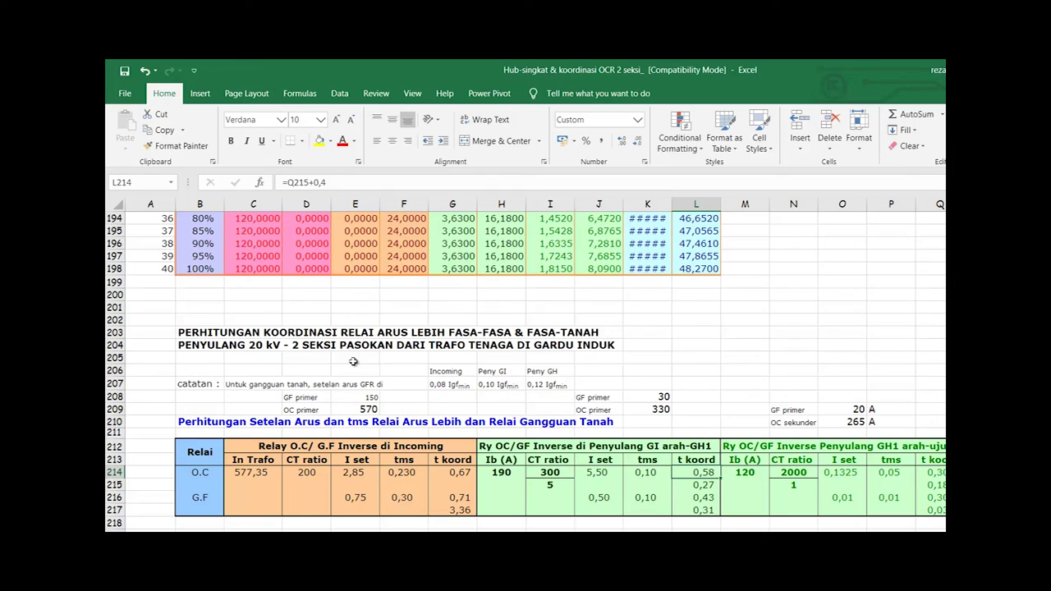
Trace the O.C coordination times upstream from the GH1 feeder in Q214 to the incoming relay in G214
key("Right")
key("Right")
key("Right")
key("Right")
key("Right")
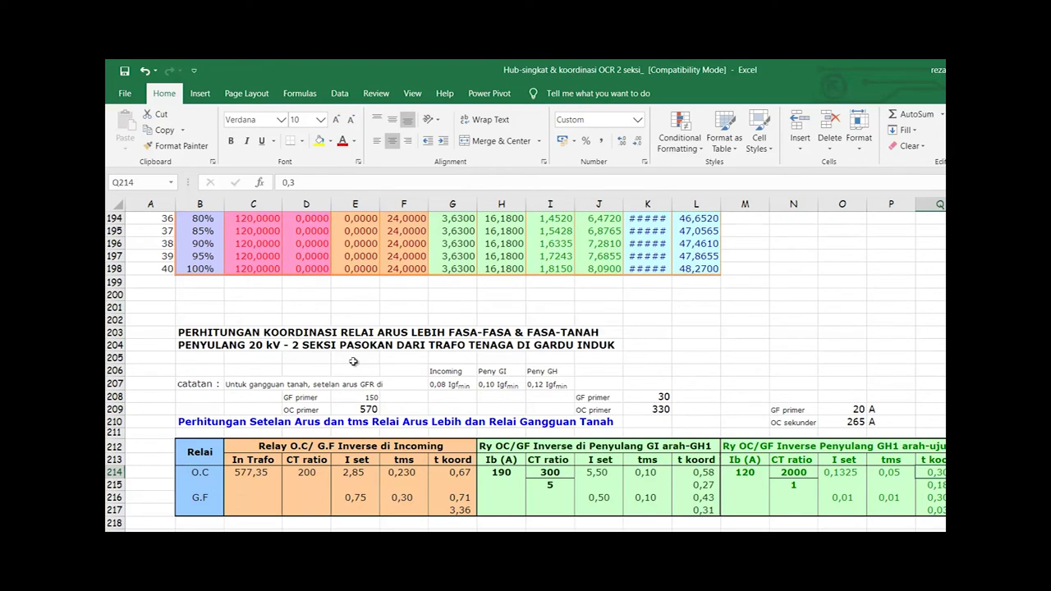
key("Left")
key("Left")
key("Left")
key("Left")
key("Left")
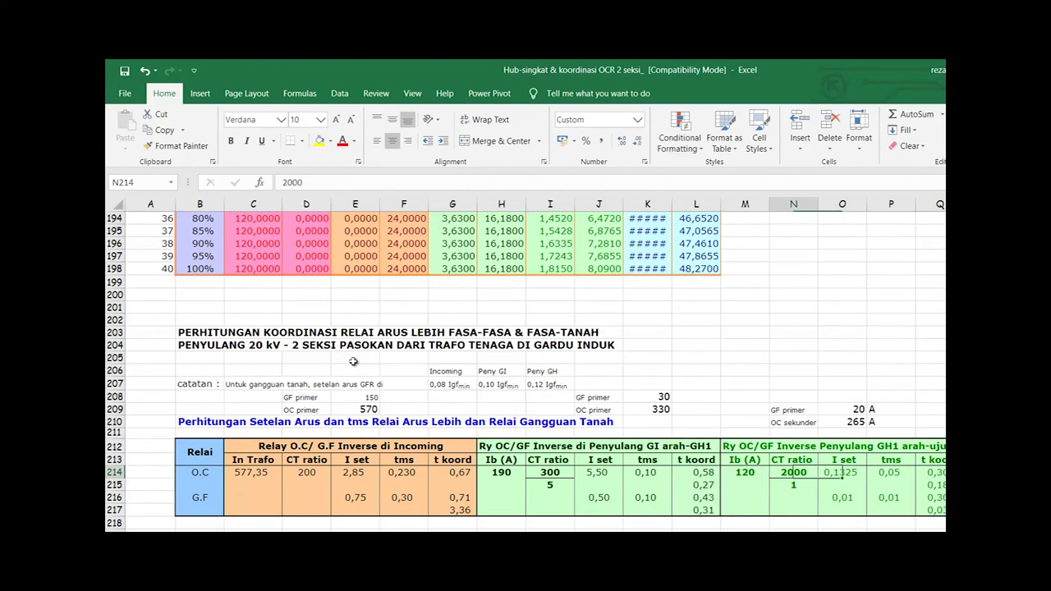
key("Left")
key("Left")
key("Left")
key("Left")
key("Left")
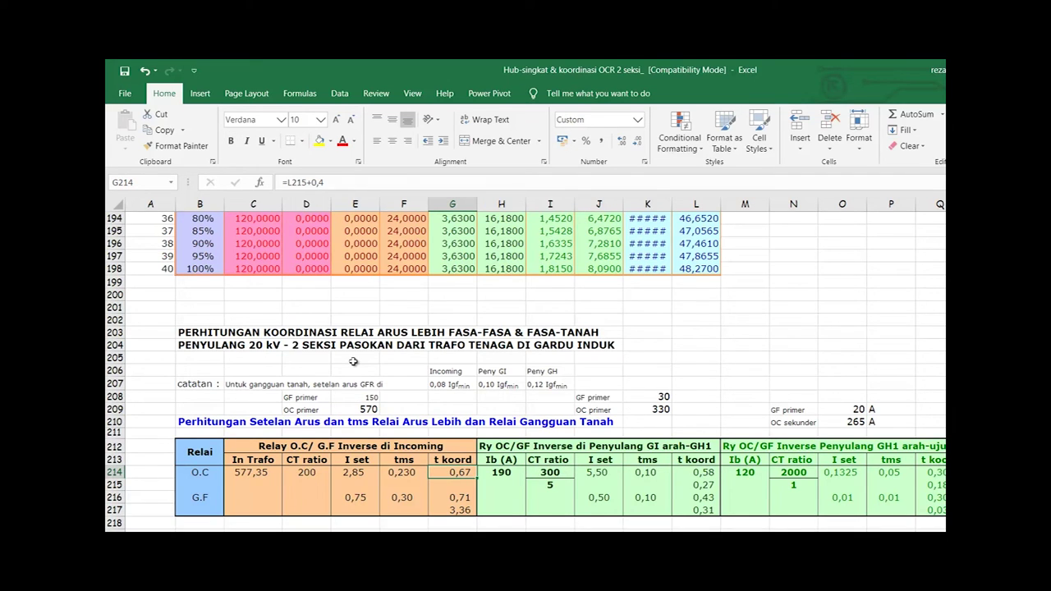
Check the GI feeder's CT ratio in I214:I215 alongside its O.C coordination time in L214
key("Right")
key("Right")
key("Right")
key("Right")
key("Right")
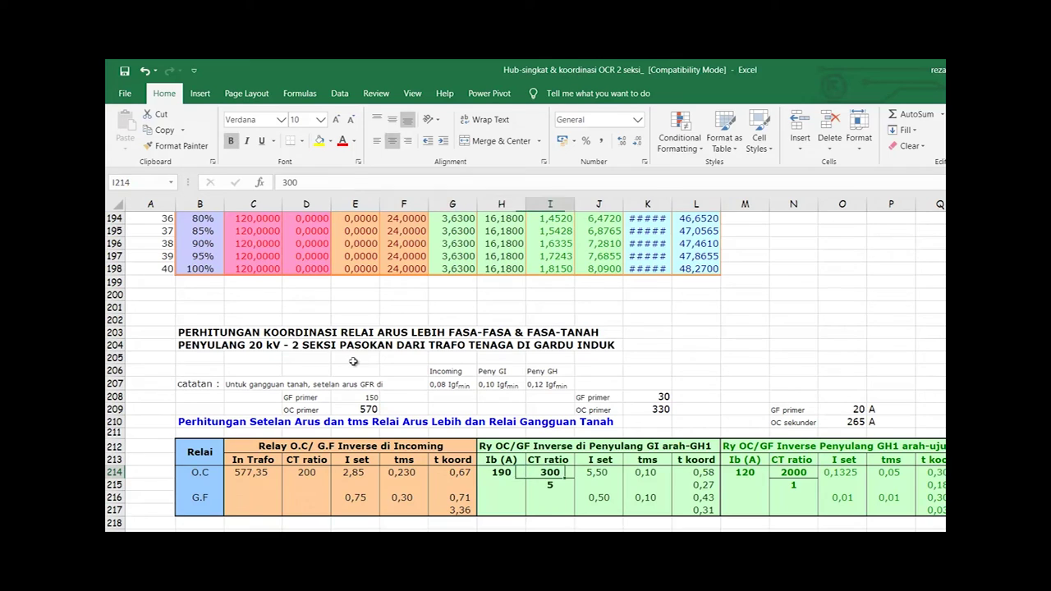
key("Down")
key("Up")
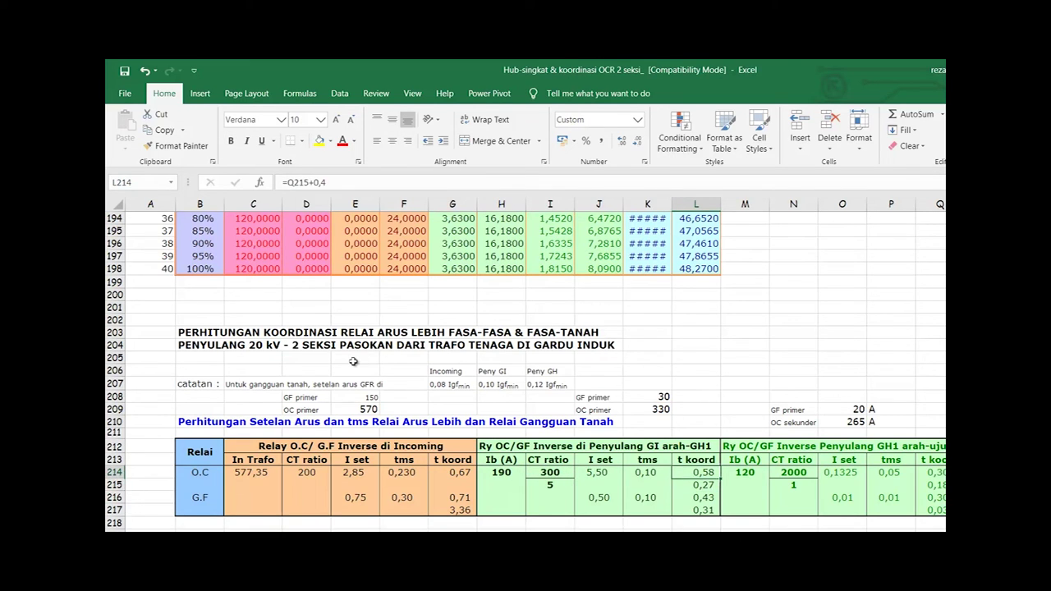
key("Right")
key("Left")
key("Left")
key("Left")
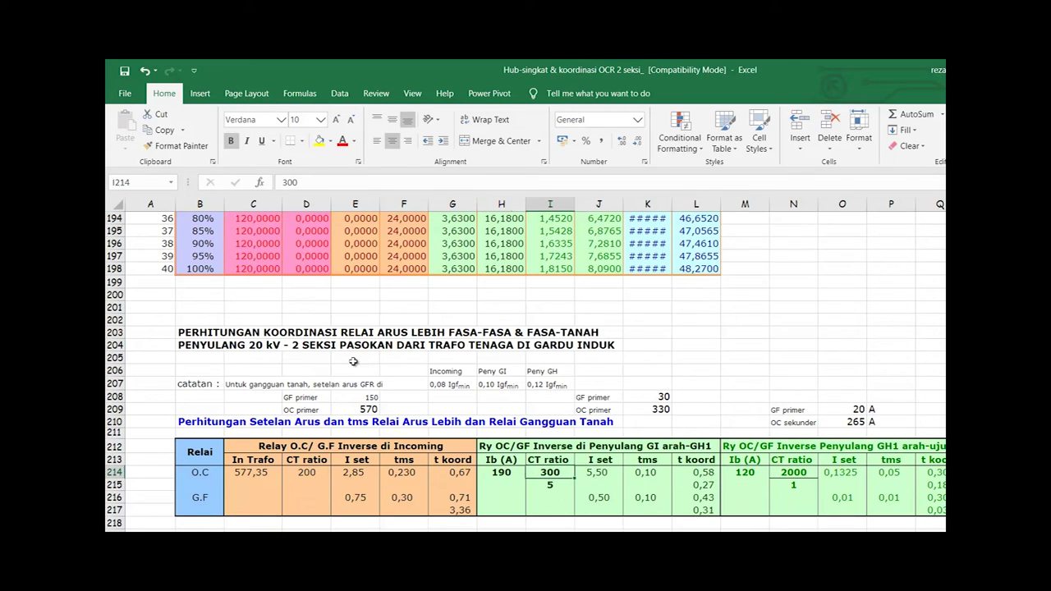
Inspect the incoming relay's O.C coordination time in G214 and its tms in F214
key("Right")
key("Right")
key("Right")
key("Left")
key("Left")
key("Left")
key("Left")
key("Left")
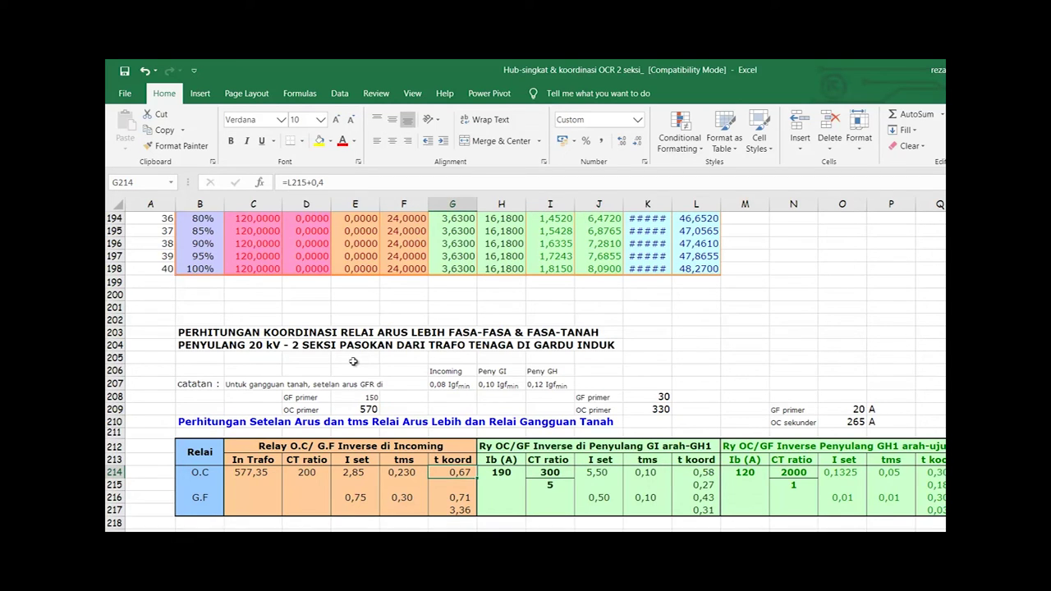
key("Left")
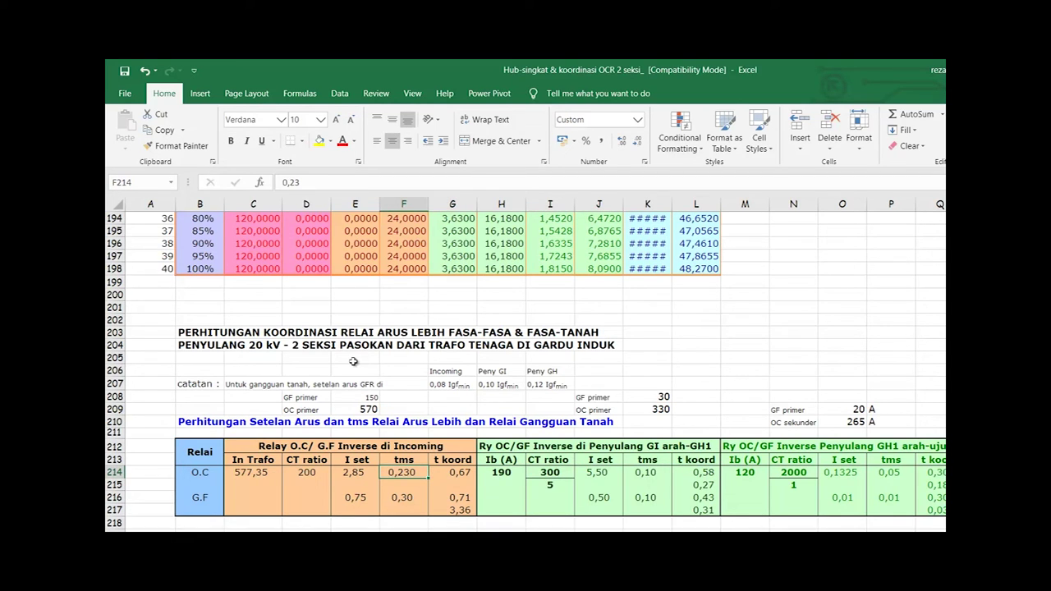
Inspect the GI feeder's O.C I set formula in J214 and its tms in K214
key("Right")
key("Right")
key("Right")
key("Right")
key("Right")
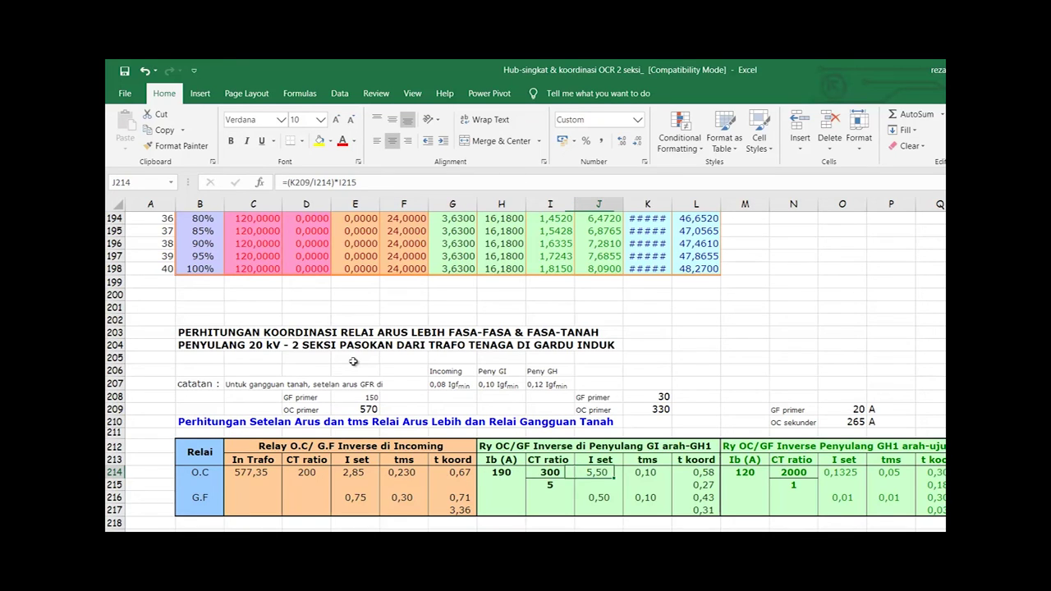
key("Left")
key("Right")
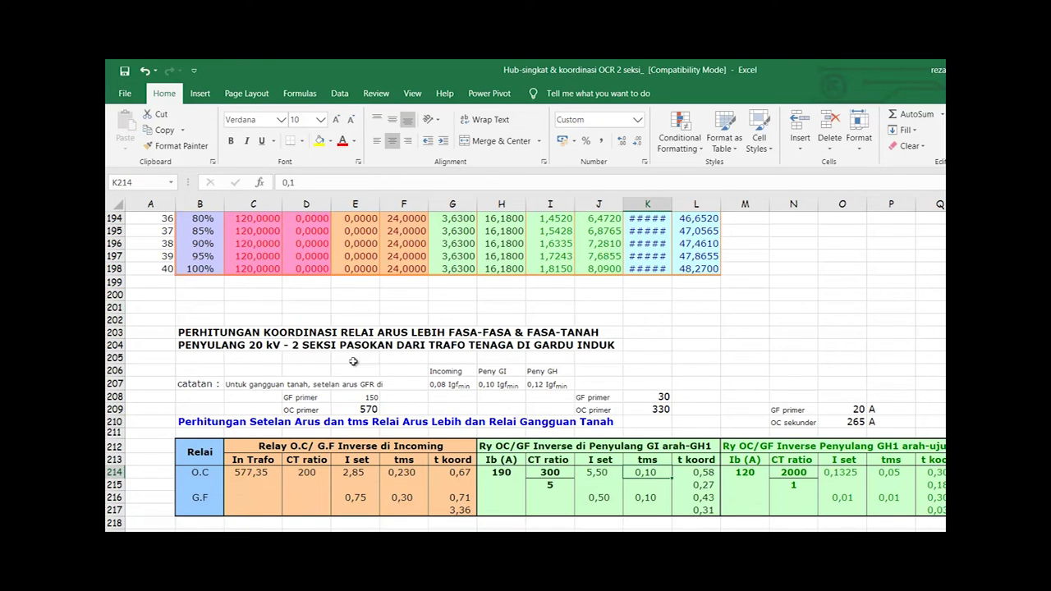
Go back to the incoming relay's O.C I set formula in E214
key("Left")
key("Left")
key("Left")
key("Left")
key("Left")
key("Left")
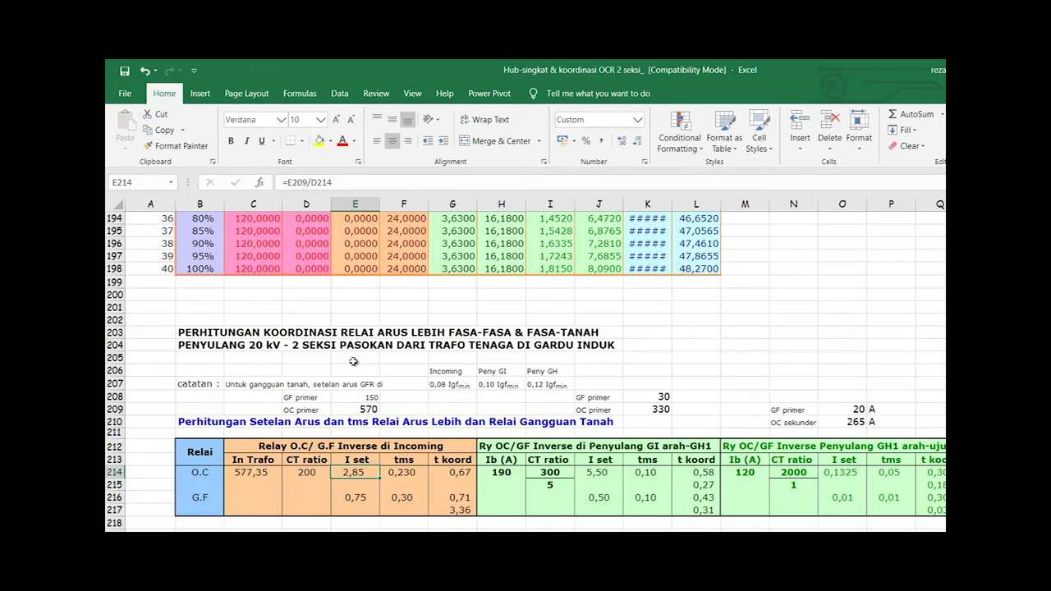
Compare the GI feeder's O.C tms in K214 with the incoming relay's tms in F214
key("Right")
key("Right")
key("Right")
key("Right")
key("Right")
key("Right")
key("Right")
key("Left")
key("Left")
key("Left")
key("Left")
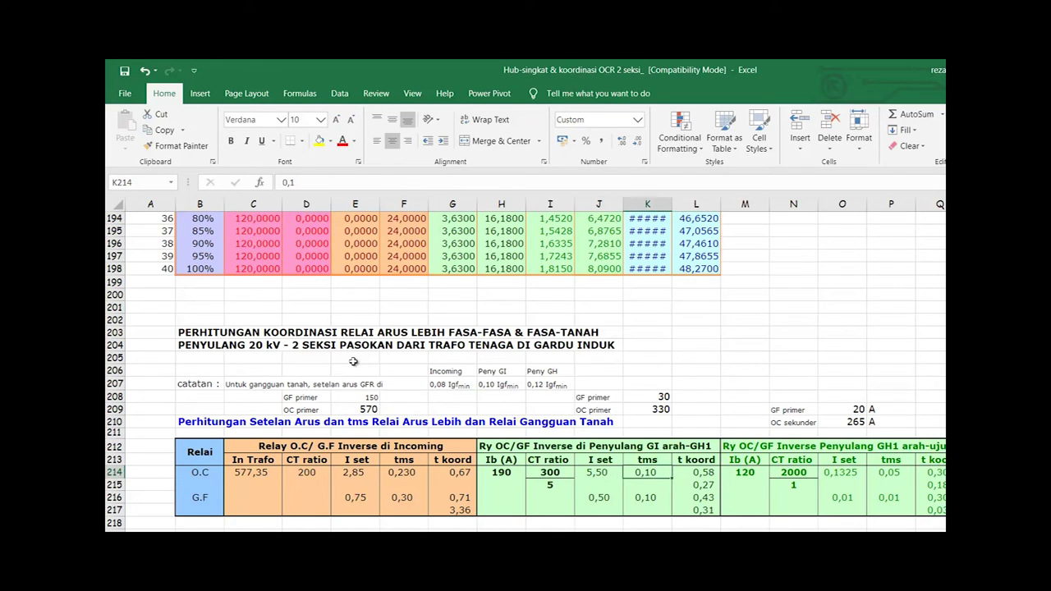
key("Left")
key("Left")
key("Left")
key("Right")
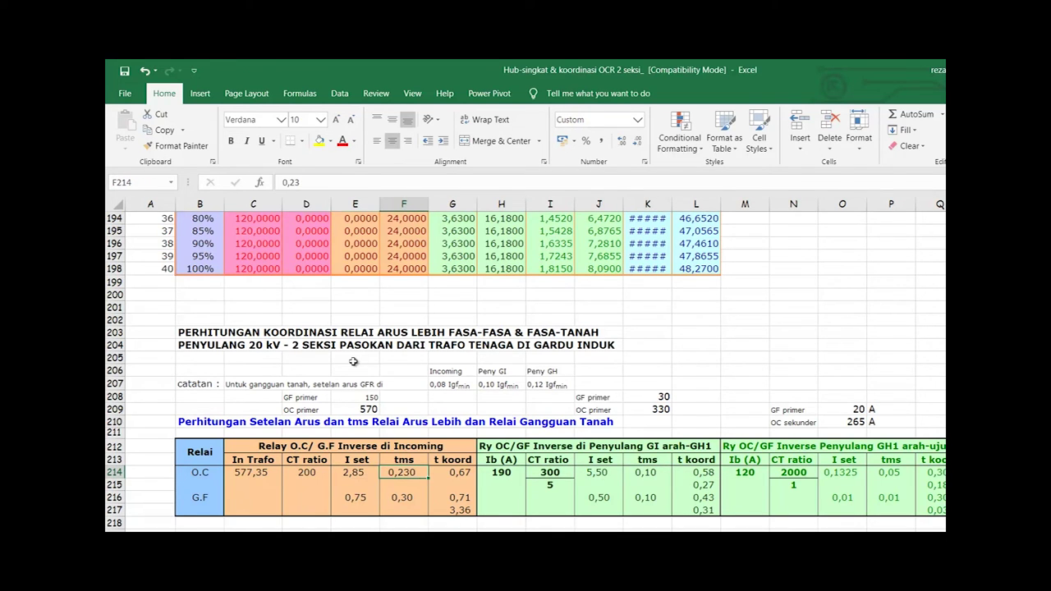
Recheck the GI feeder's I set formula in J214 against its CT ratio in I214:I215
key("Right")
key("Right")
key("Right")
key("Right")
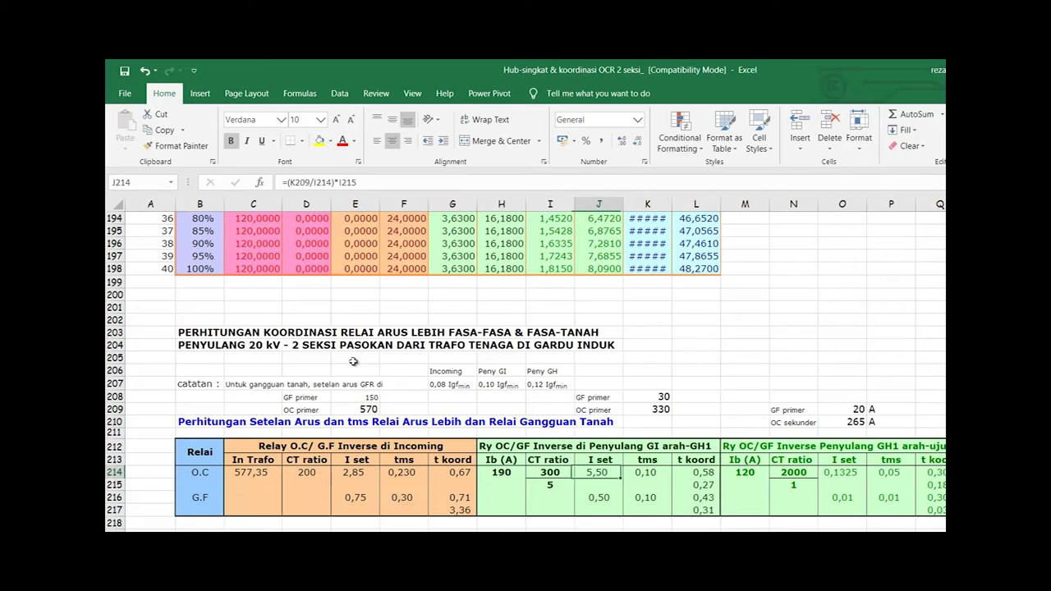
key("Down")
key("Up")
key("Left")
key("Down")
key("Down")
key("Down")
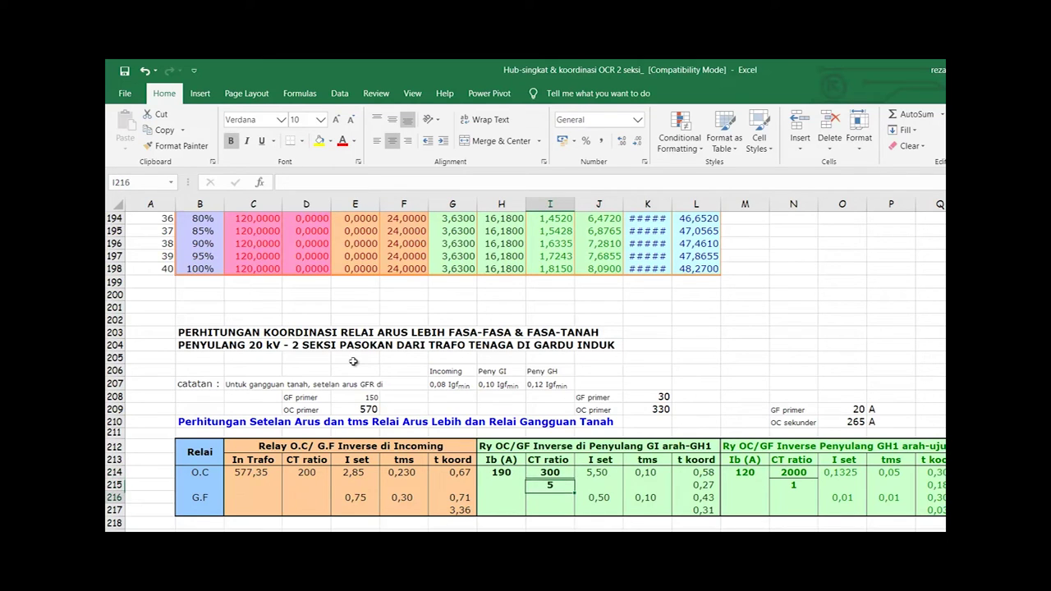
Inspect the incoming relay's G.F I set formula in E216
key("Up")
key("Left")
key("Left")
key("Left")
key("Left")
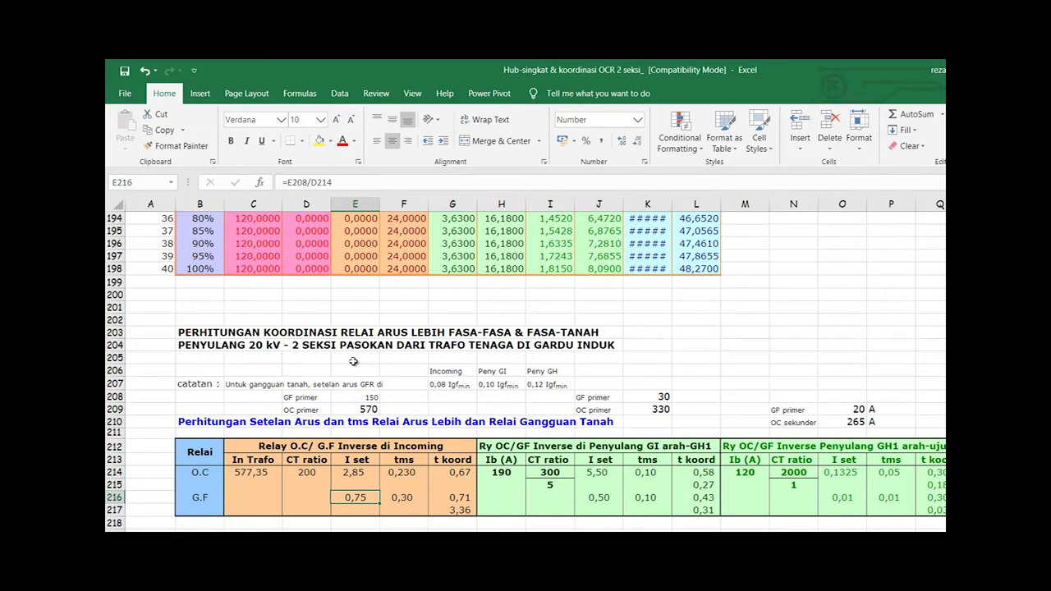
Review the incoming relay's G.F tms and t koord cells in F216:G217 alongside its I set
key("Right")
key("Left")
key("Left")
key("Right")
key("Right")
key("Right")
key("Down")
key("Up")
key("Left")
key("Down")
key("Down")
key("Up")
key("Up")
Go to the inverse relay operating-time check table and inspect the incoming relay's 1 fasa formula in F234
key("Down")
key("Down")
key("Down")
key("Down")
key("Down")
key("Down")
key("Down")
key("Down")
key("Down")
key("Down")
key("Down")
key("Down")
key("Down")
key("Down")
key("Down")
key("Down")
key("Down")
key("Down")
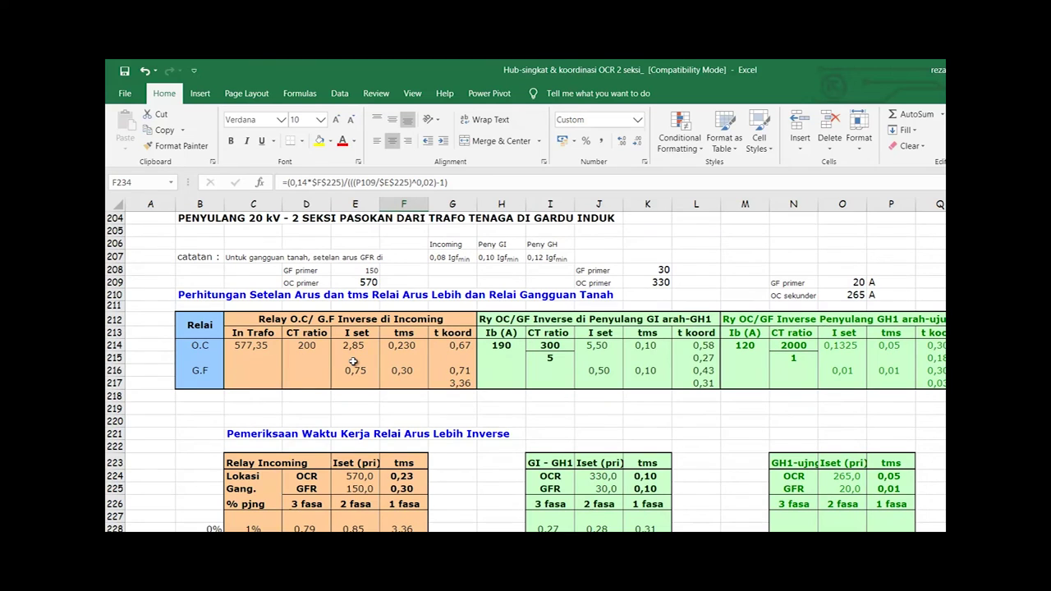
Examine the incoming relay's 1 fasa operating times in column F through the 100% location
key("Up")
key("Up")
key("Up")
key("Up")
key("Up")
key("Down")
key("Down")
key("Down")
key("Down")
key("Down")
key("Down")
key("Down")
key("Down")
key("Down")
key("Down")
key("Down")
key("Down")
key("Down")
key("Down")
key("Down")
key("Down")
key("Down")
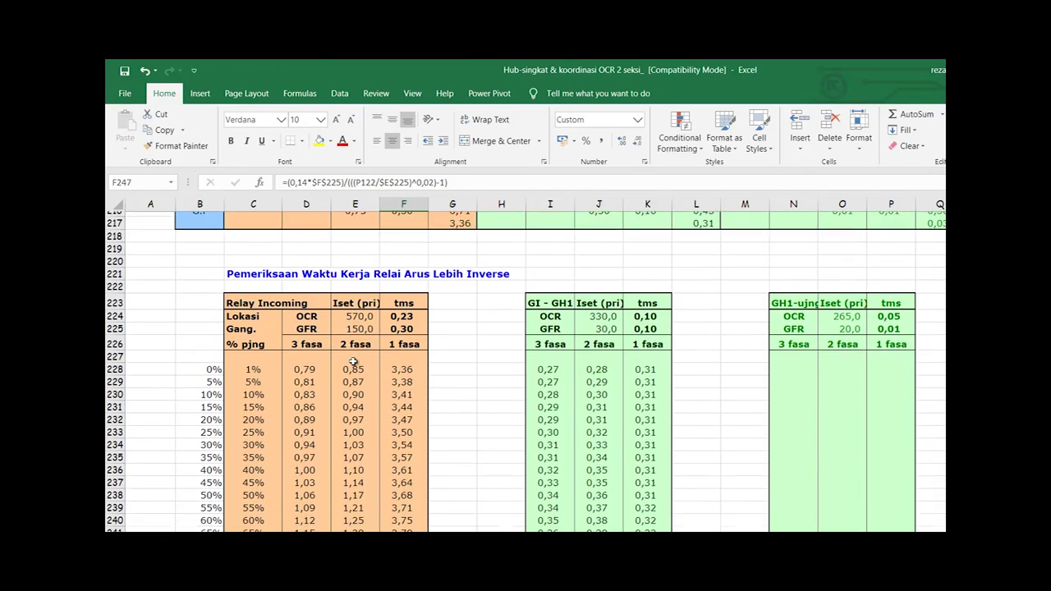
key("Down")
key("Down")
key("Down")
key("Down")
key("Down")
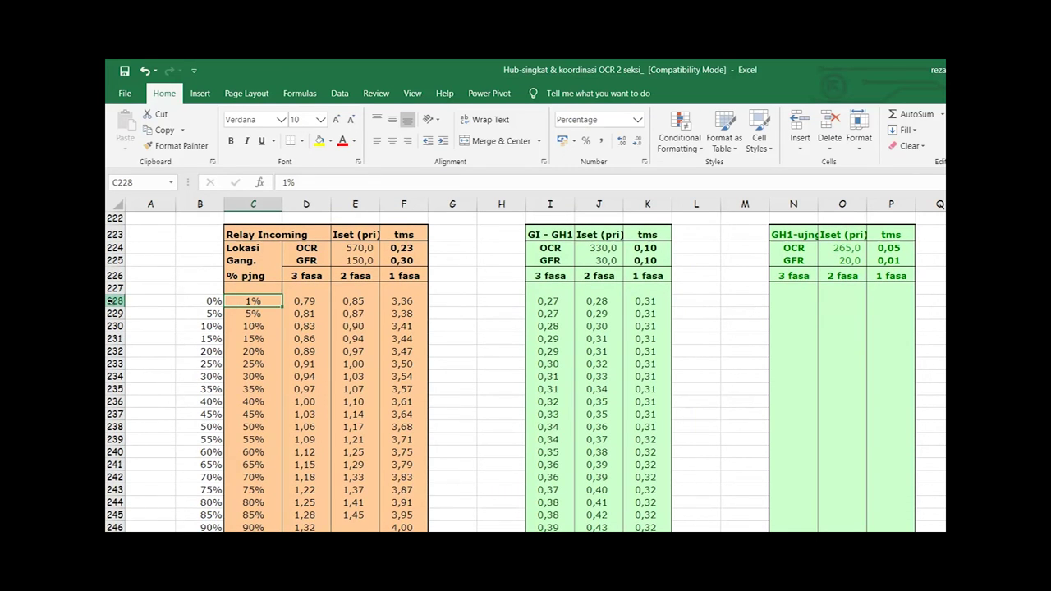
Highlight row 228 and inspect the incoming relay's 3, 2 and 1 fasa operating-time formulas in D228:F228
left_click(115, 301)
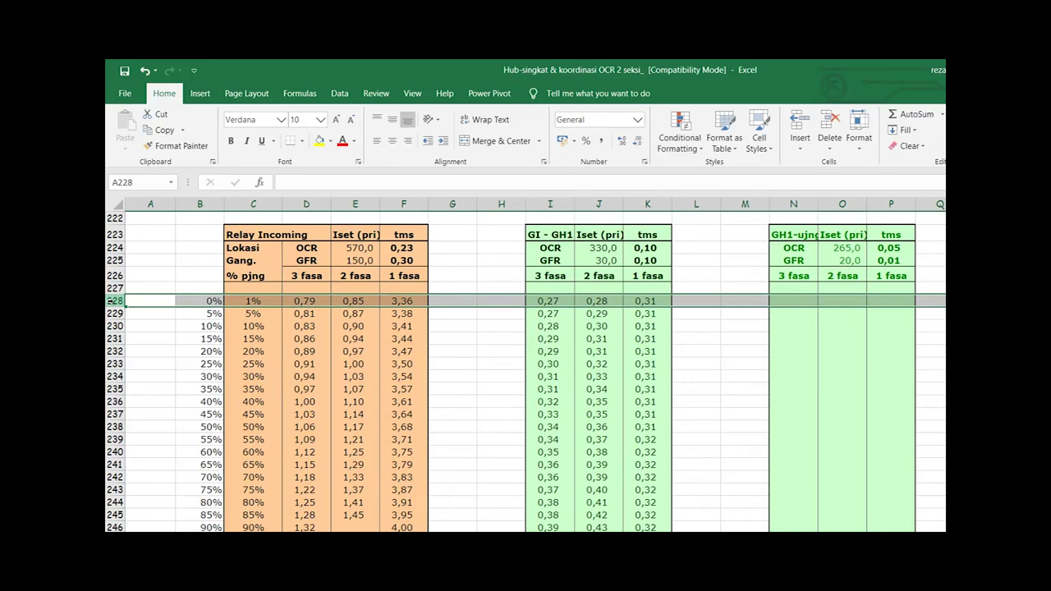
left_click(257, 301)
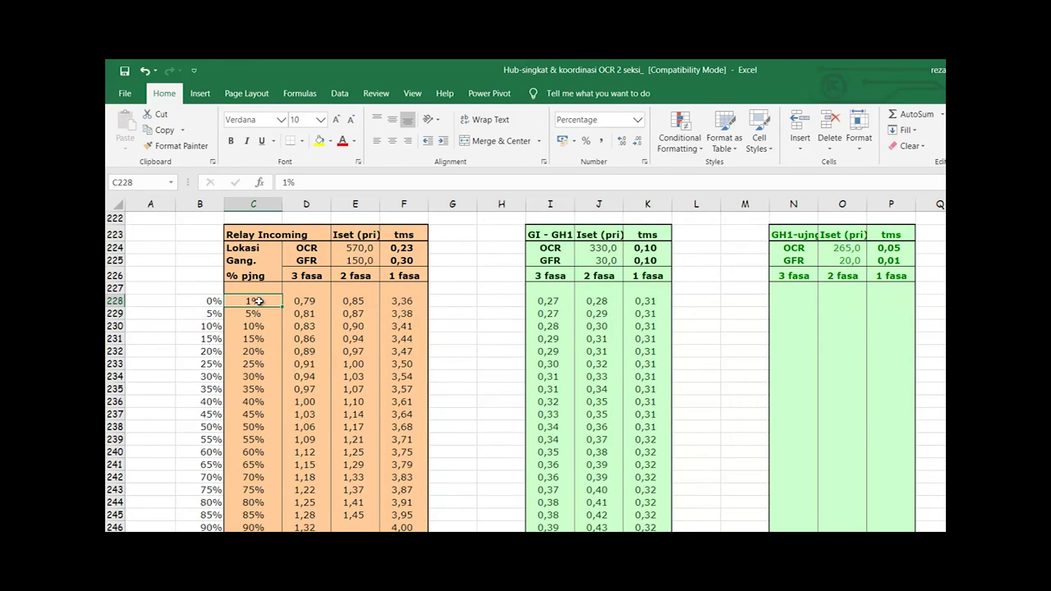
key("Right")
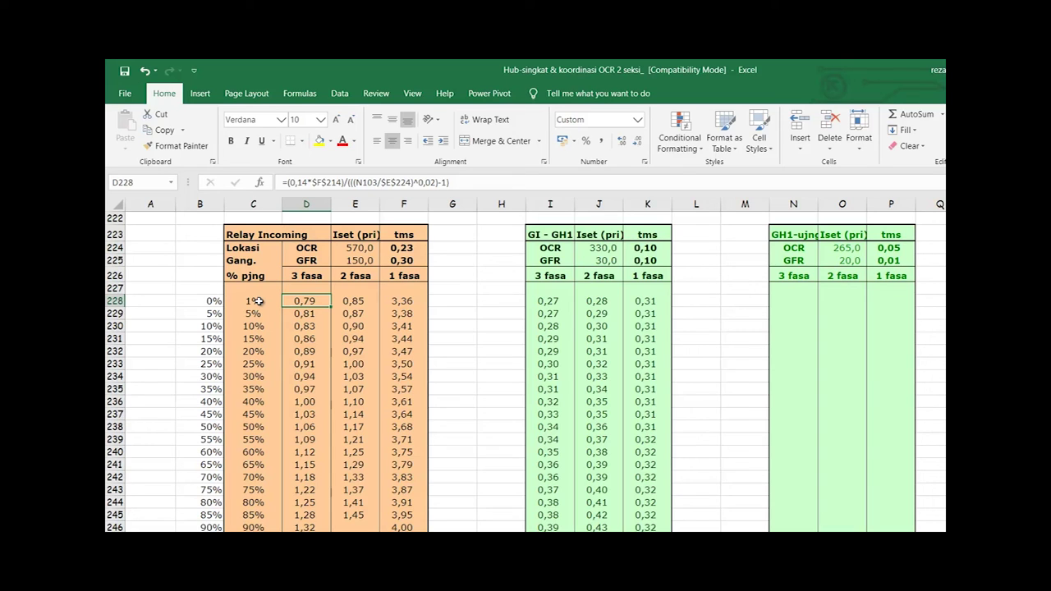
key("Right")
key("Right")
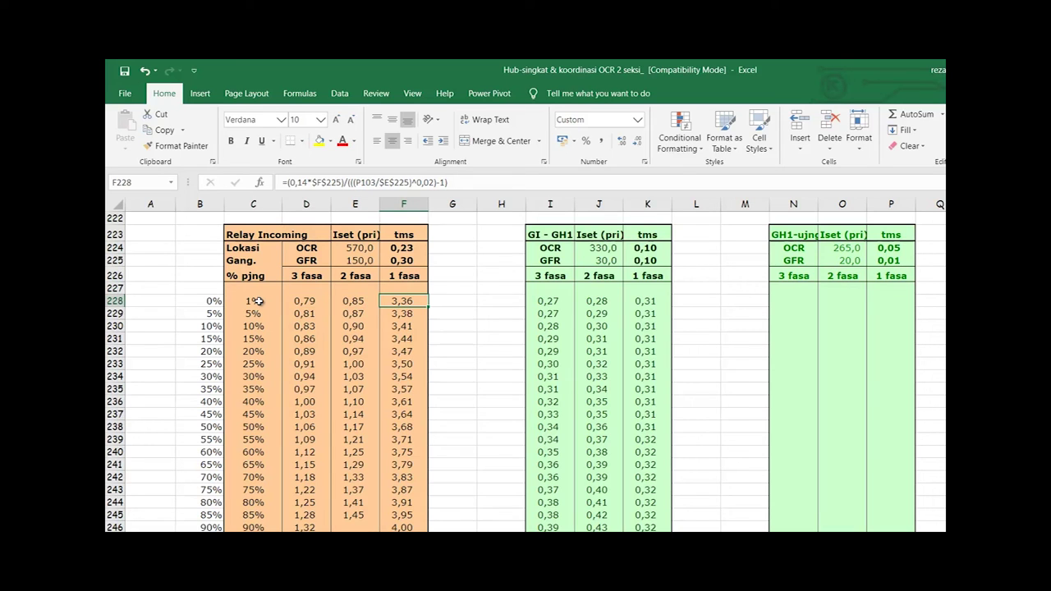
Check the GI-GH1 relay's columns above the table and inspect its 3 fasa operating-time formula in I228
key("Right")
key("Right")
key("Right")
key("Up")
key("Up")
key("Up")
key("Up")
key("Up")
key("Up")
key("Up")
key("Up")
key("Up")
key("Up")
key("Up")
key("Up")
key("Down")
key("Down")
key("Down")
key("Down")
key("Down")
key("Down")
key("Down")
key("Down")
key("Down")
key("Down")
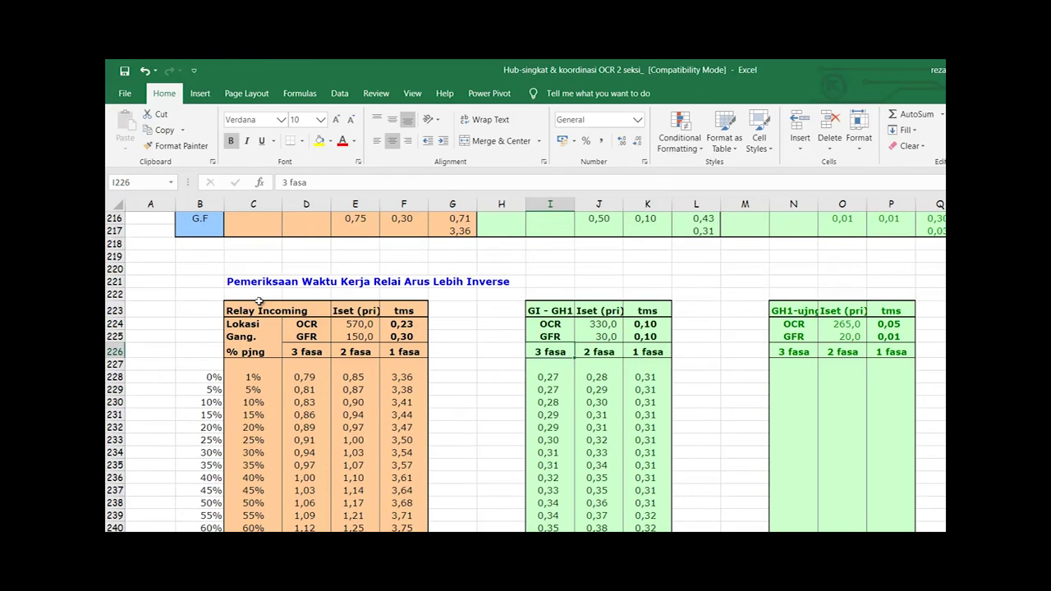
key("Down")
key("Down")
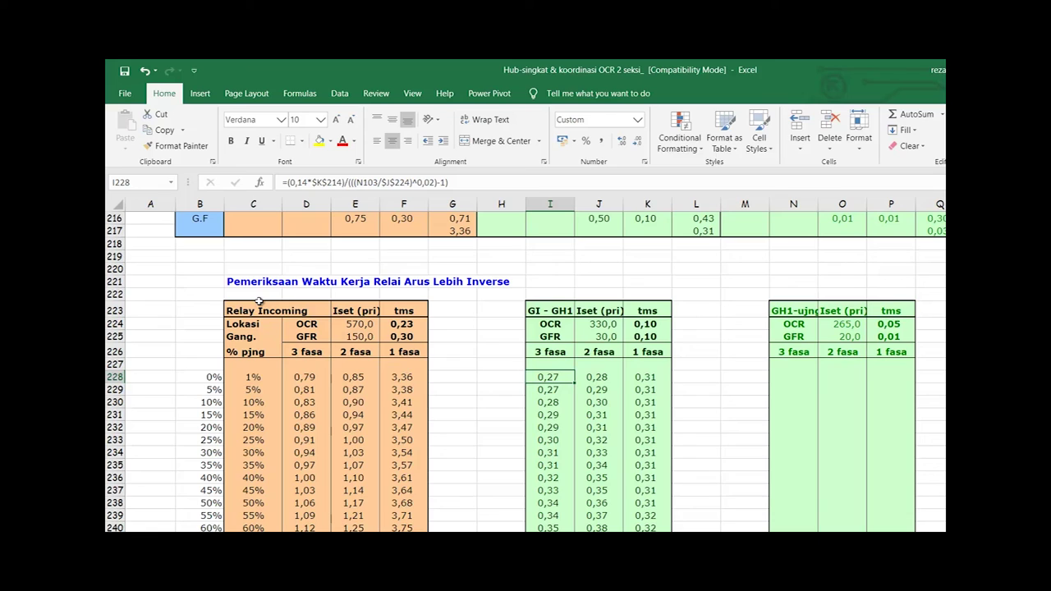
Compare the incoming and GI-GH1 relays' operating times for the 5% fault location in row 229
key("Down")
key("Left")
key("Left")
key("Left")
key("Left")
key("Left")
key("Left")
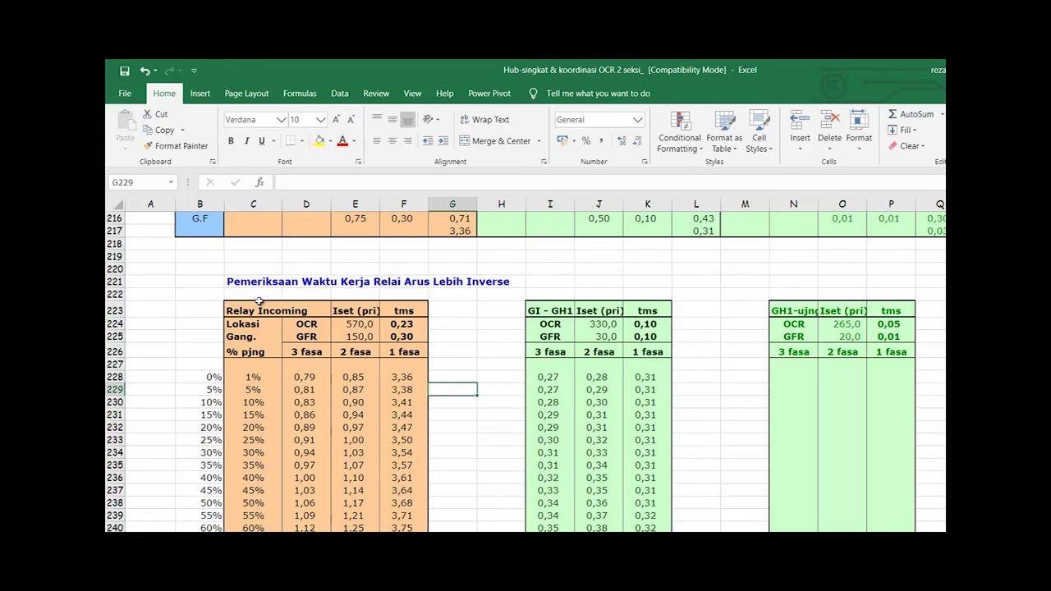
key("Right")
key("Right")
key("Right")
key("Right")
key("Right")
key("Right")
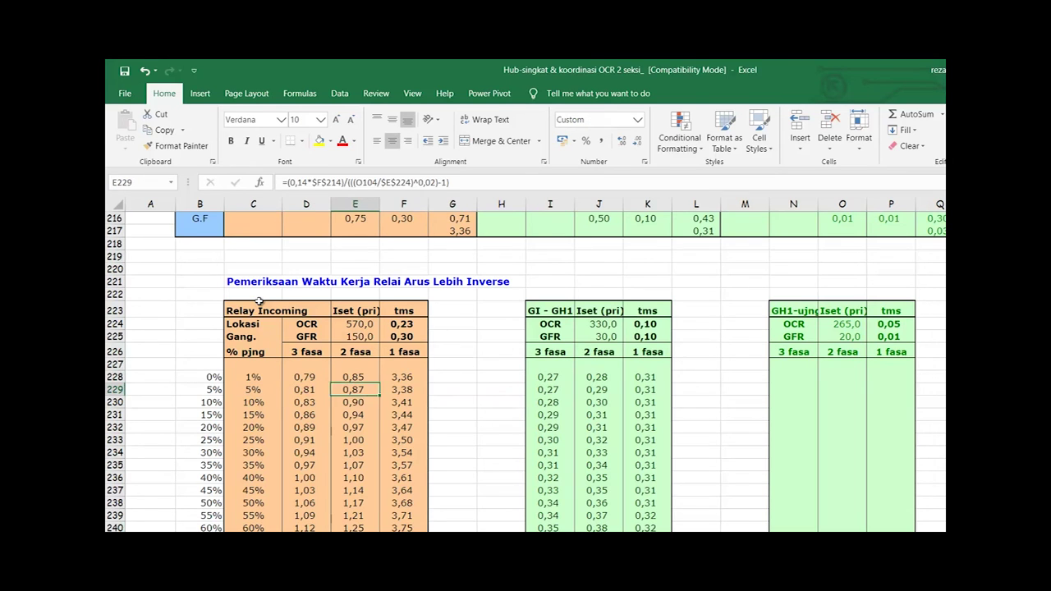
key("Left")
key("Left")
key("Left")
key("Left")
key("Left")
key("Left")
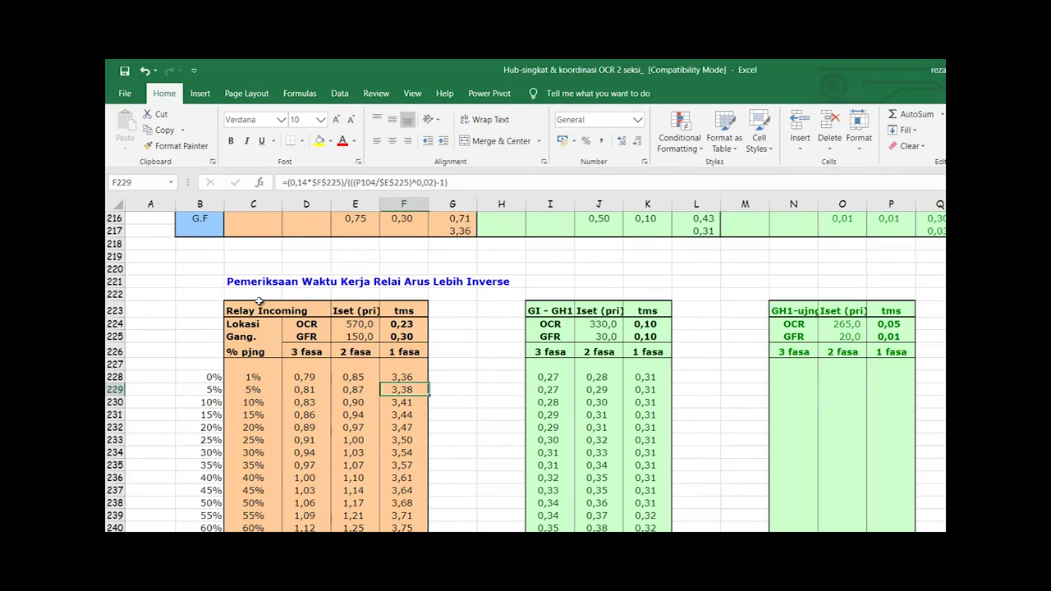
Compare the incoming and GI-GH1 relays' operating times for the 15% fault location in row 231
key("Down")
key("Down")
key("Right")
key("Right")
key("Right")
key("Right")
key("Right")
key("Right")
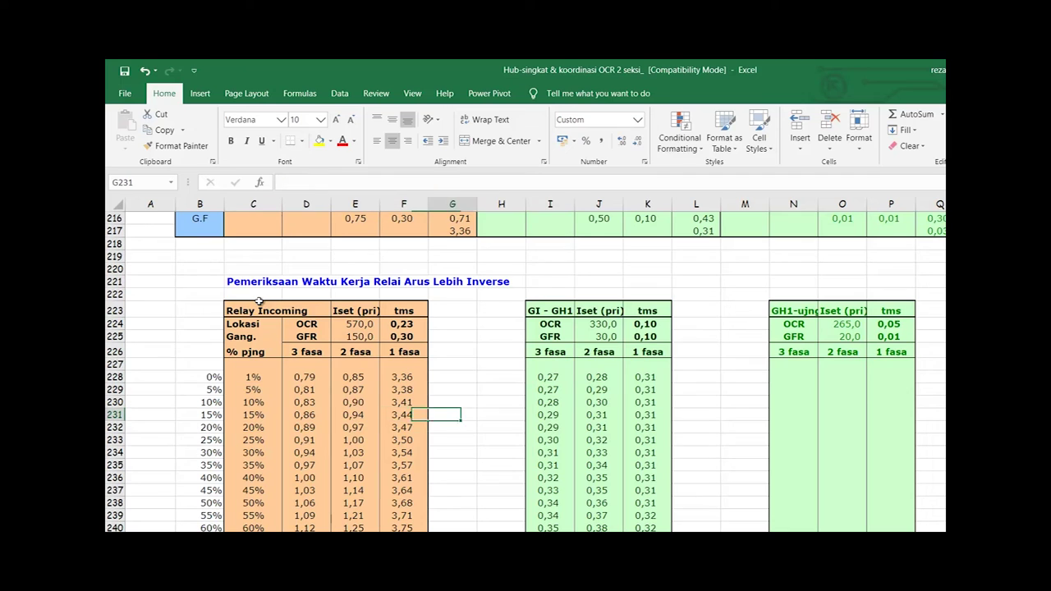
Follow the GI-GH1 relay's 3 fasa operating times down to the 100% location in I248
key("Down")
key("Down")
key("Down")
key("Down")
key("Down")
key("Down")
key("Down")
key("Down")
key("Down")
key("Down")
key("Down")
key("Down")
key("Down")
key("Down")
key("Down")
key("Down")
key("Down")
key("Down")
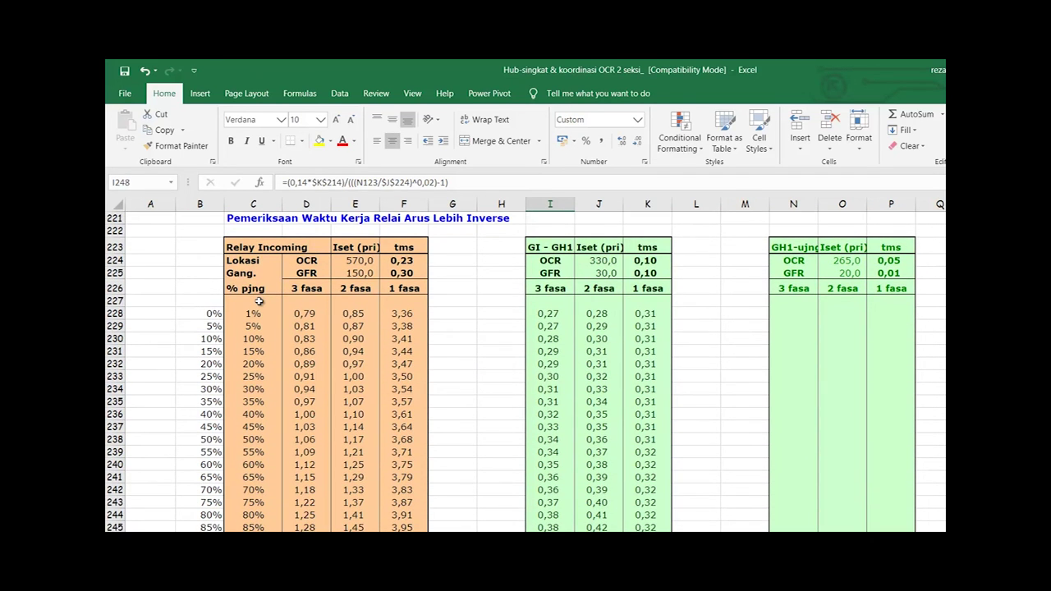
Compare the GI-GH1 relay's operating time at the 100% location with the incoming relay's in row 248
key("Left")
key("Left")
key("Right")
key("Right")
key("Left")
key("Left")
key("Left")
key("Left")
key("Left")
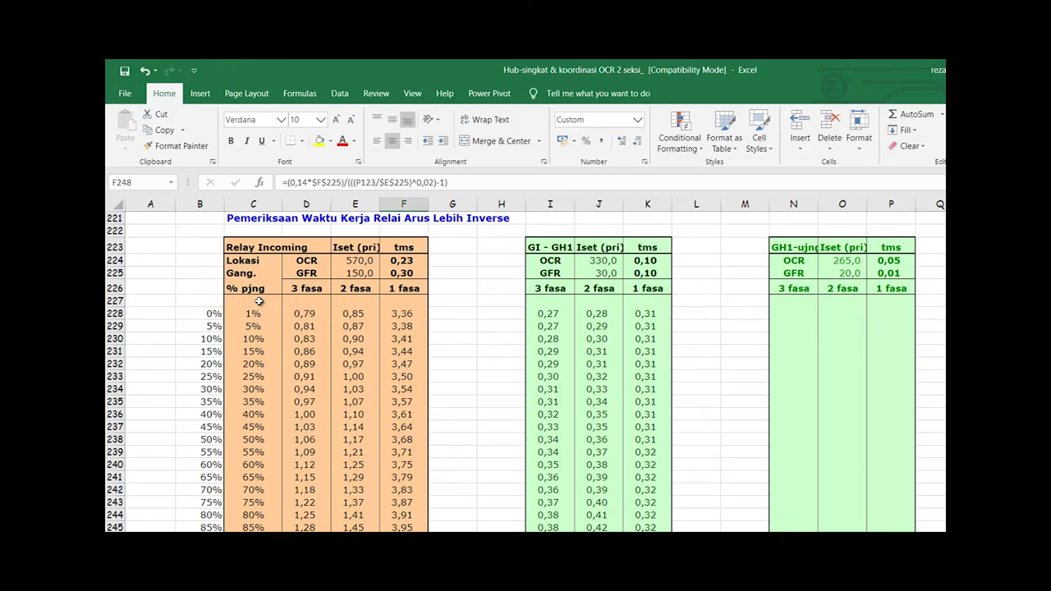
Inspect the GH1-ujung relay's 3 fasa operating-time formulas in column N from row 248 downward
key("Right")
key("Right")
key("Right")
key("Right")
key("Right")
key("Right")
key("Right")
key("Right")
key("Right")
key("Right")
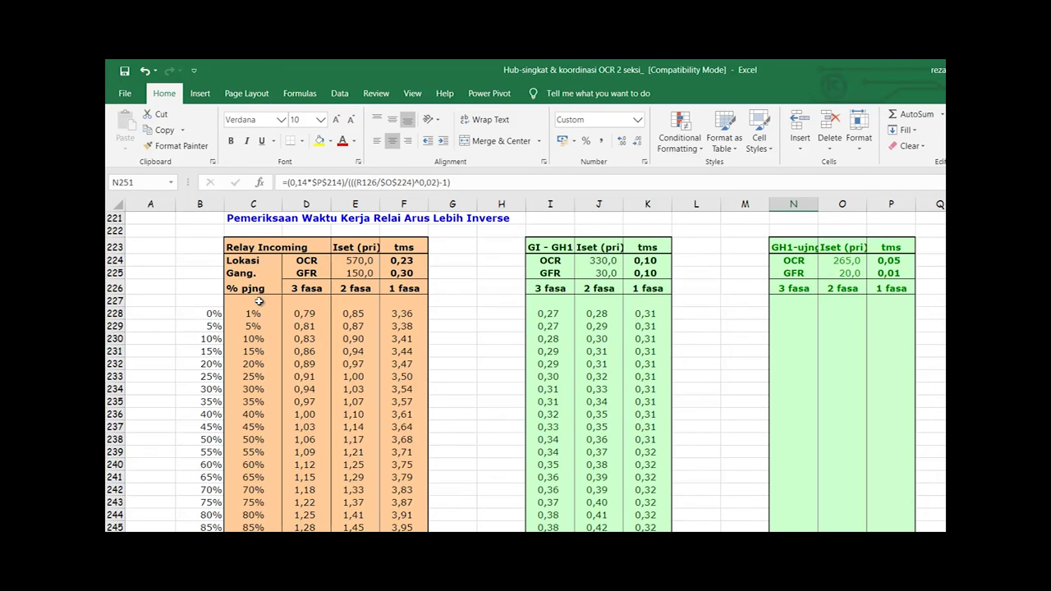
key("Down")
key("Down")
key("Down")
key("Down")
key("Down")
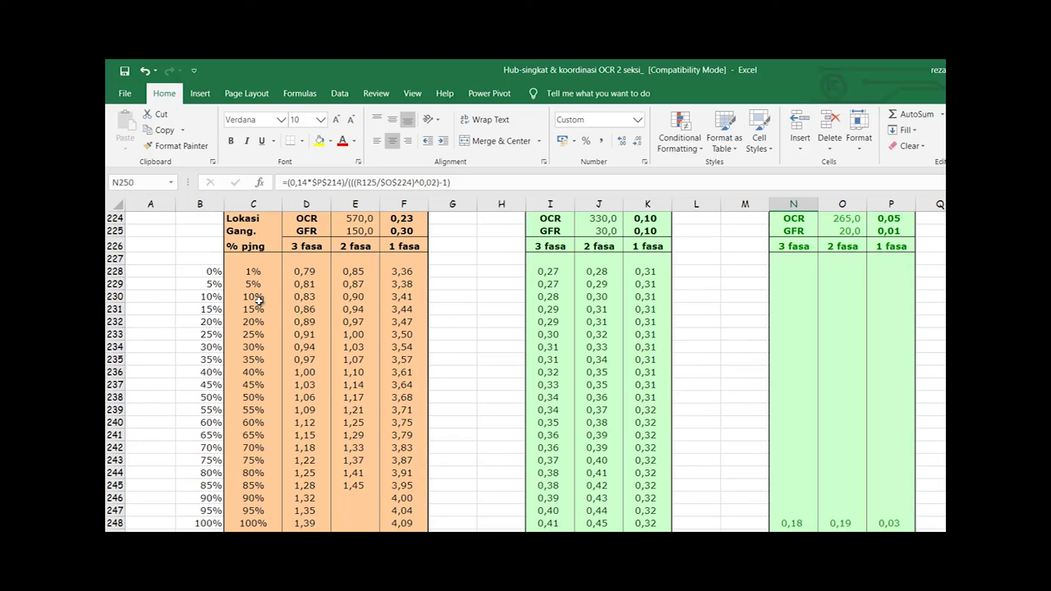
Compare the GH1-ujung relay's operating time at the 100% location in N248 with the GI-GH1 and incoming relays' times in row 248
key("Up")
key("Up")
key("Left")
key("Left")
key("Left")
key("Left")
key("Left")
key("Left")
key("Left")
key("Left")
key("Left")
key("Left")
key("Right")
key("Right")
key("Right")
key("Right")
key("Right")
key("Right")
key("Right")
key("Right")
key("Right")
key("Right")
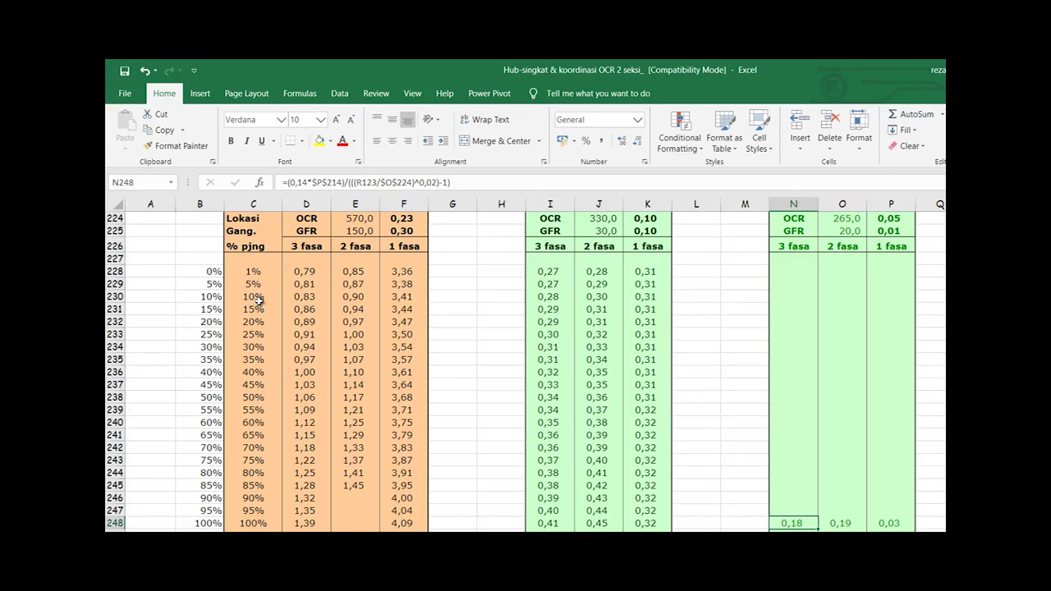
Recheck row 248 from the GH1-ujung relay back to column G, then return to the GH1-ujung 2 fasa time
key("Left")
key("Left")
key("Left")
key("Left")
key("Left")
key("Left")
key("Left")
key("Left")
key("Left")
key("Left")
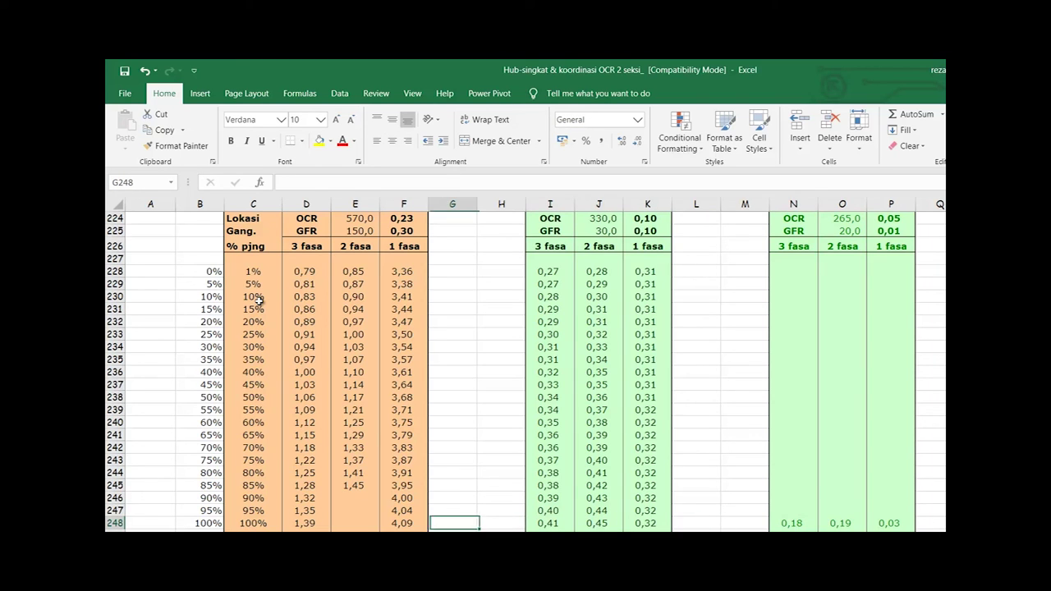
key("Right")
key("Right")
key("Right")
key("Right")
key("Right")
key("Right")
key("Right")
key("Right")
key("Right")
key("Right")
key("Right")
Follow the GH1-ujung relay's operating times from row 248 down past the end of column N at row 270
key("Down")
key("Down")
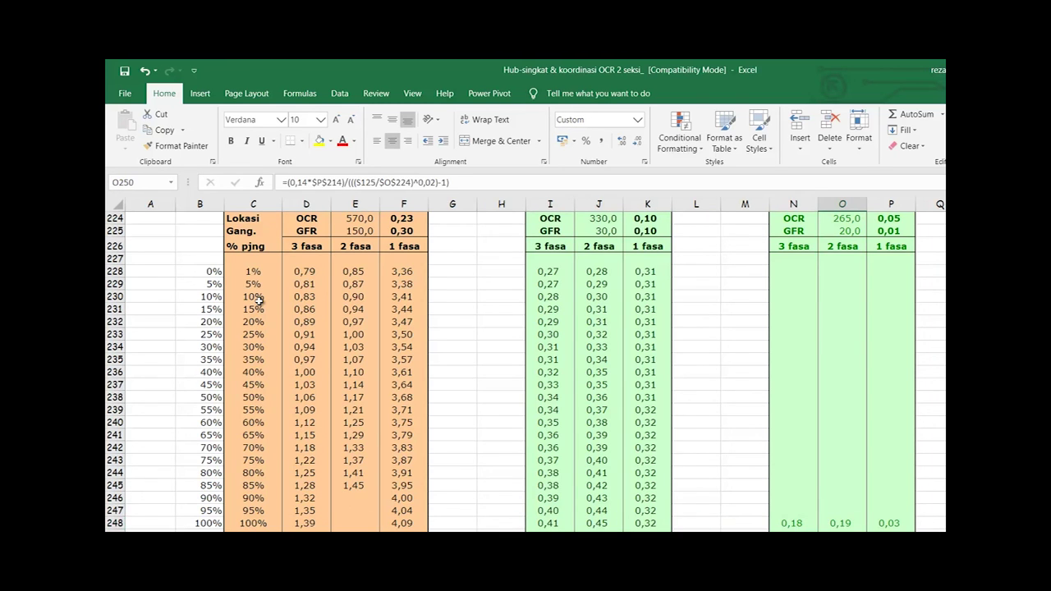
key("Down")
key("Down")
key("Down")
key("Down")
key("Down")
key("Down")
key("Down")
key("Down")
key("Down")
key("Down")
key("Down")
key("Left")
key("Left")
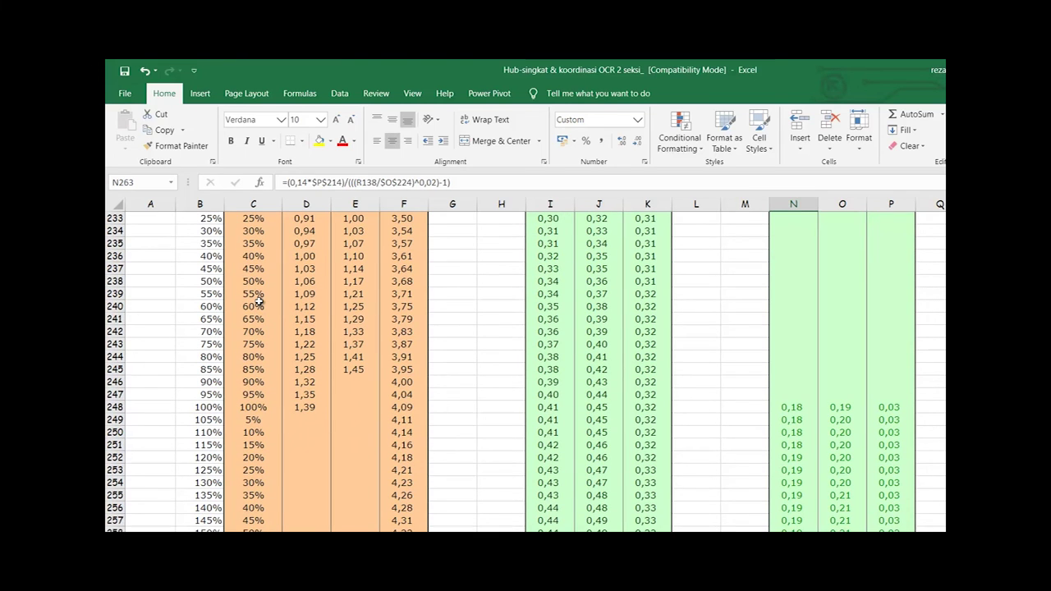
key("Right")
key("Down")
key("Down")
key("Down")
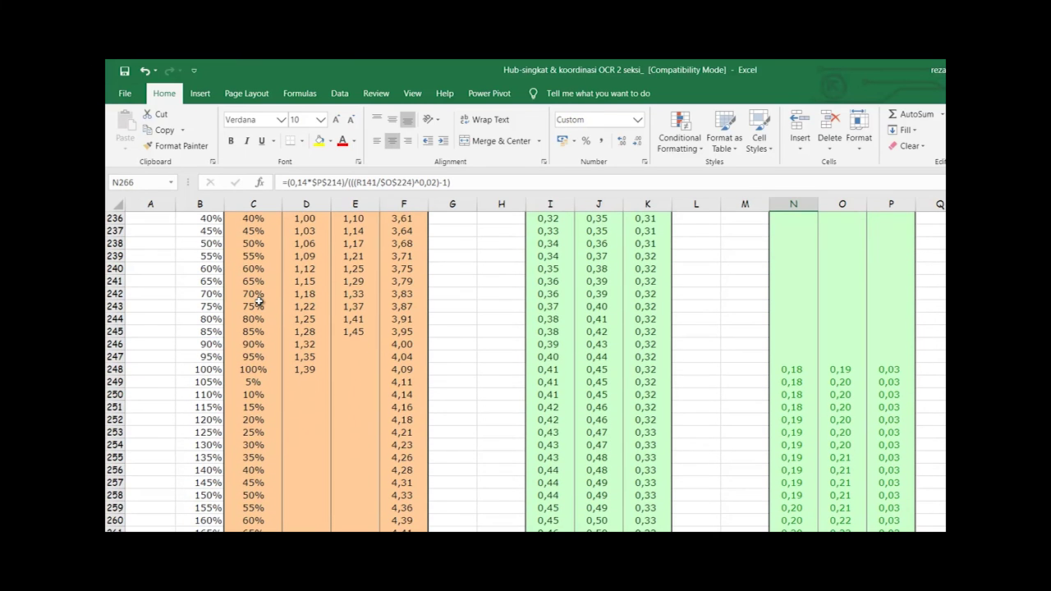
key("Down")
key("Down")
key("Down")
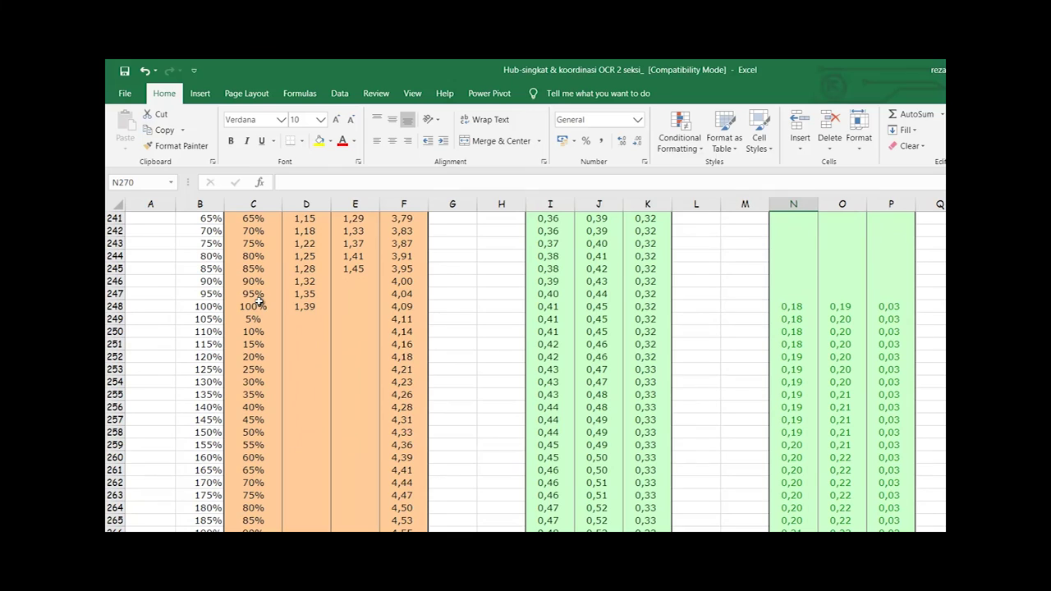
Return to the 135% location in row 255 and review its operating times from the GH1-ujung relay across to column G
key("Left")
key("Right")
key("Up")
key("Up")
key("Up")
key("Up")
key("Up")
key("Up")
key("Up")
key("Up")
key("Up")
key("Up")
key("Up")
key("Up")
key("Up")
key("Left")
key("Left")
key("Left")
key("Left")
key("Left")
key("Left")
key("Left")
key("Left")
key("Left")
key("Left")
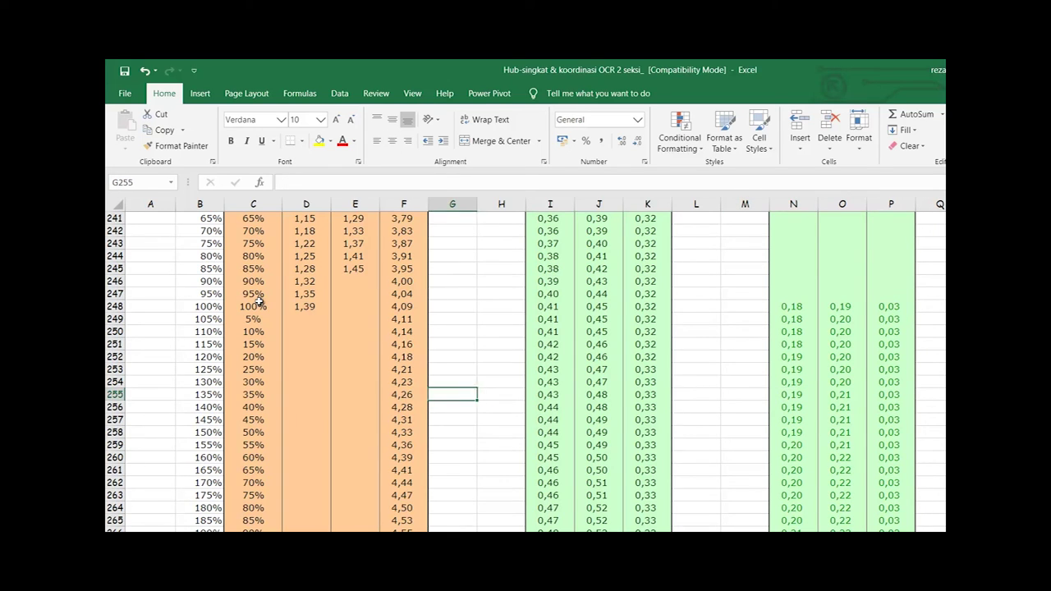
Compare the incoming relay's 1 fasa time in F255 with the GI-GH1 relay's operating times in row 255
key("Right")
key("Right")
key("Right")
key("Right")
key("Right")
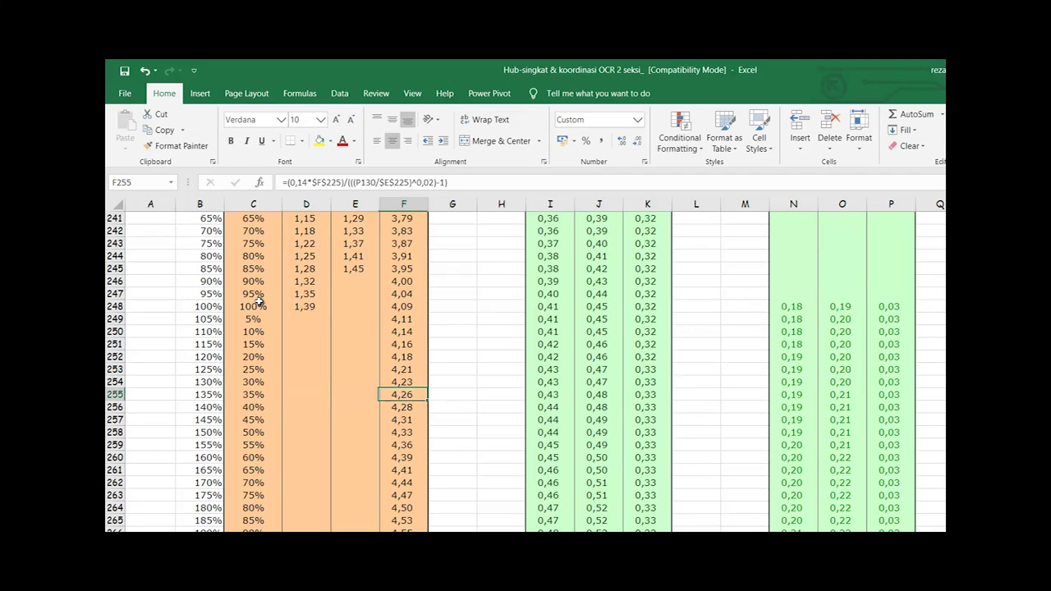
key("Right")
key("Right")
key("Right")
key("Right")
key("Right")
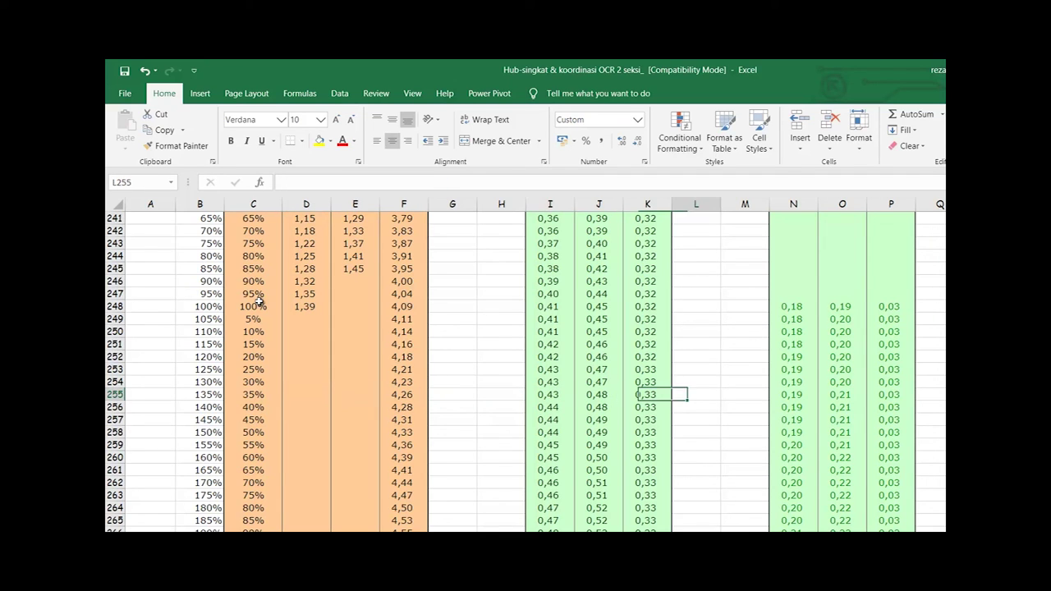
key("Left")
key("Left")
key("Left")
key("Left")
key("Left")
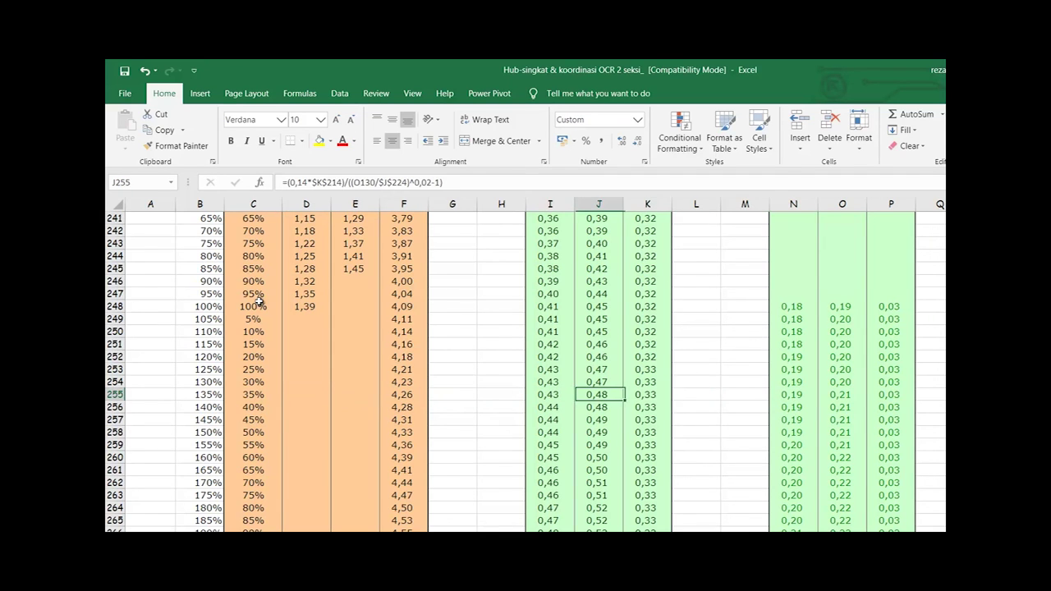
Review the GI-GH1 relay's 3 fasa operating times in column I upward to the 35% location in I235
key("Up")
key("Up")
key("Up")
key("Up")
key("Up")
key("Up")
key("Up")
key("Up")
key("Up")
key("Up")
key("Up")
key("Up")
key("Up")
key("Up")
key("Up")
key("Up")
key("Up")
key("Up")
key("Up")
key("Up")
key("Up")
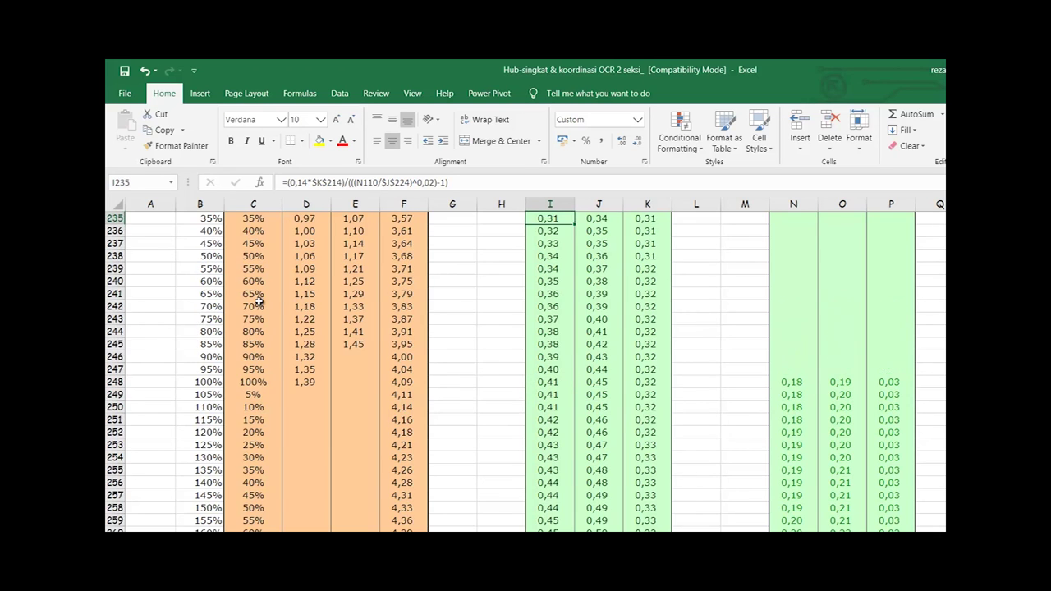
Follow the GI-GH1 relay's 3 fasa operating times in column I down past the 100% location to row 258
key("Down")
key("Down")
key("Down")
key("Down")
key("Down")
key("Down")
key("Down")
key("Down")
key("Down")
key("Down")
key("Down")
key("Down")
key("Down")
key("Down")
key("Down")
key("Down")
key("Down")
key("Down")
key("Down")
key("Down")
key("Down")
key("Down")
key("Down")
key("Down")
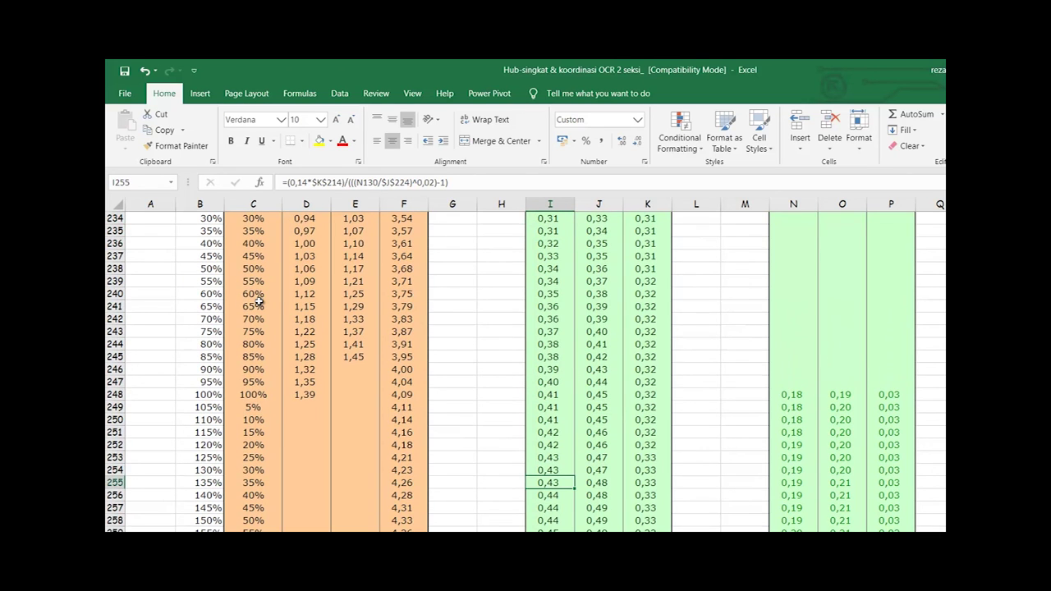
Compare the GI-GH1 relay's operating times with the incoming relay's at the 150% location in row 258
key("Left")
key("Left")
key("Left")
key("Left")
key("Left")
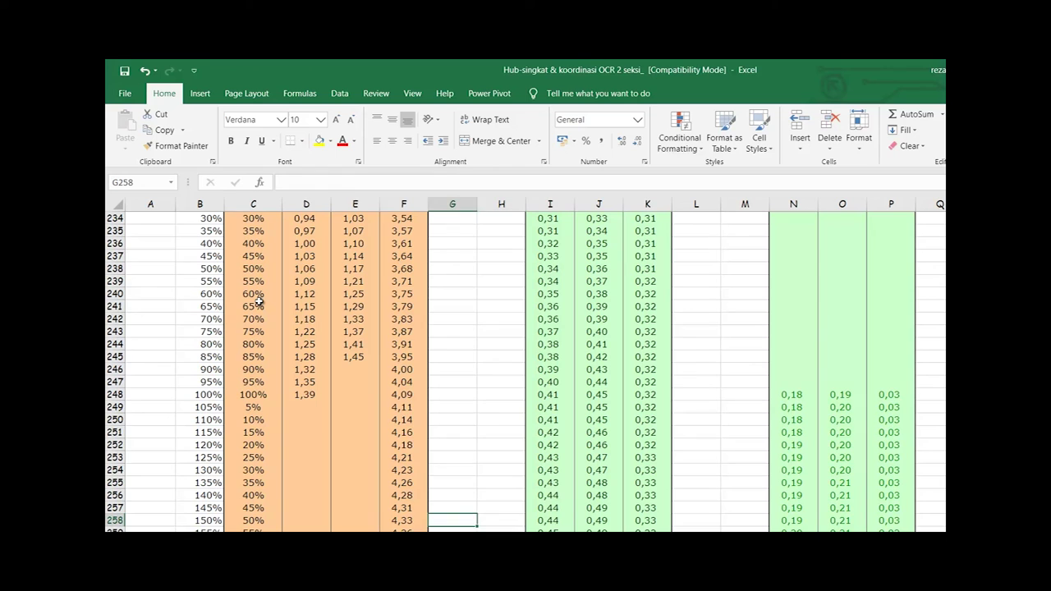
key("Right")
key("Right")
key("Right")
key("Right")
key("Right")
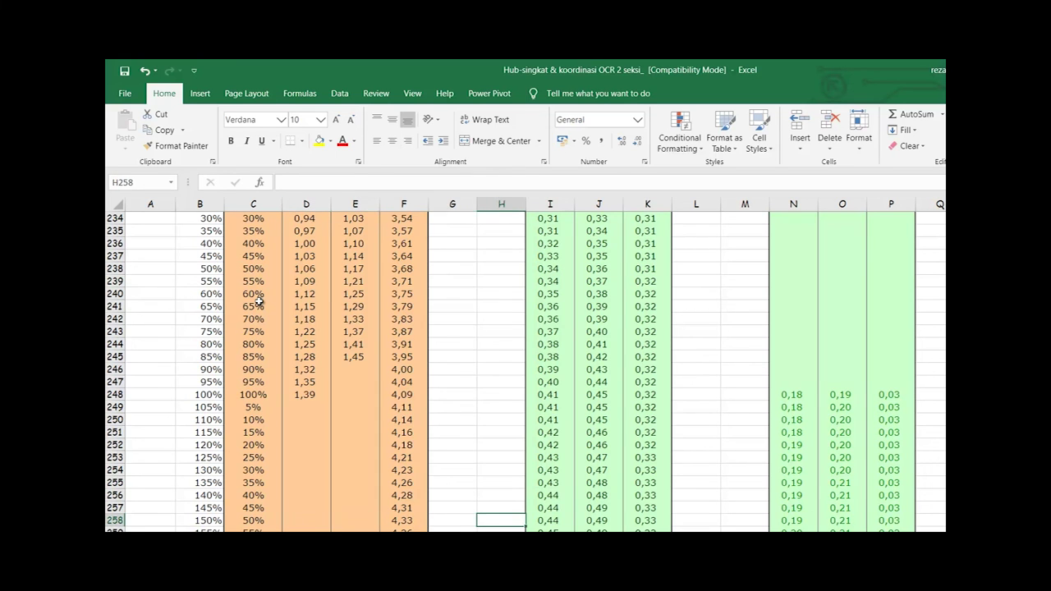
Review the GI-GH1 relay's CT ratio in I215 and its primary ground-fault setting in K208
key("ctrl+Up")
key("Up")
key("Up")
key("Up")
key("Up")
key("Up")
key("Up")
key("Up")
key("Up")
key("Up")
key("Up")
key("Up")
key("Up")
key("Up")
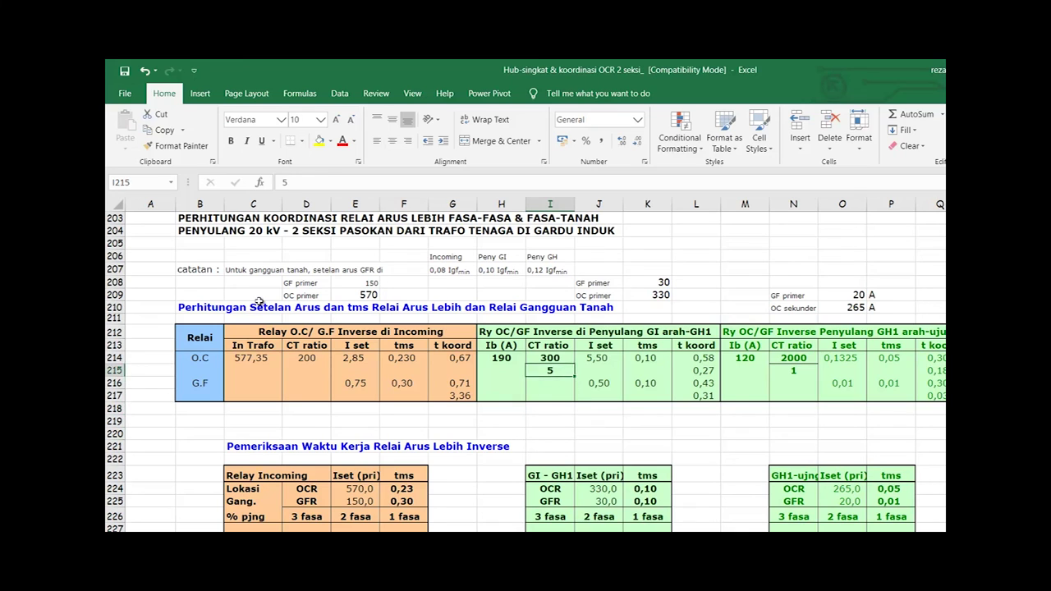
key("Right")
key("Right")
key("Up")
key("Up")
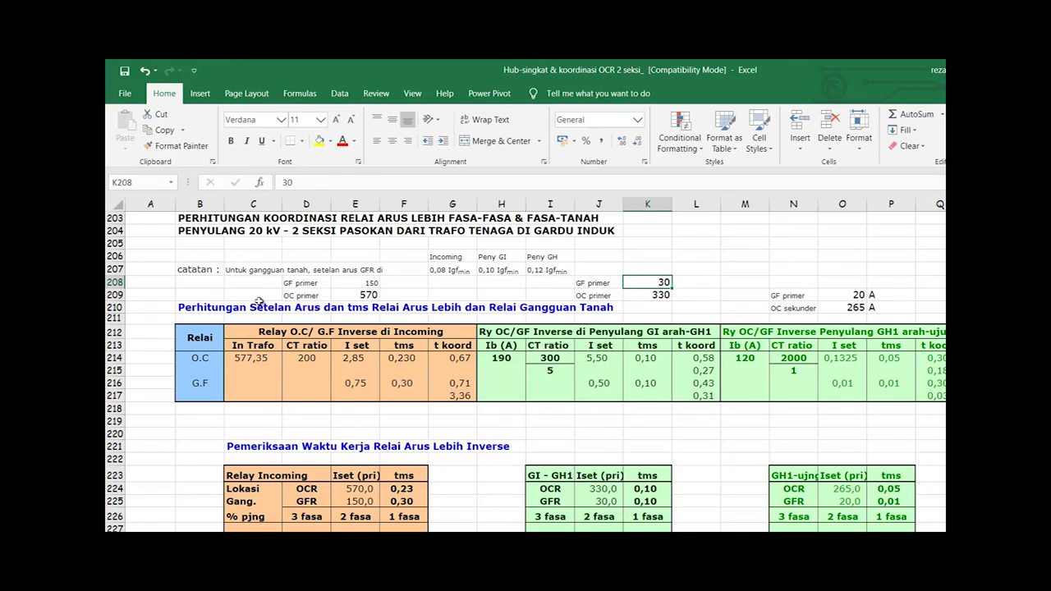
View the hi-set overcurrent settings below the operating-time tables, and return to the GI-GH1 relay's 2 fasa times in column J
key("ctrl+Down")
key("ctrl+Down")
key("Left")
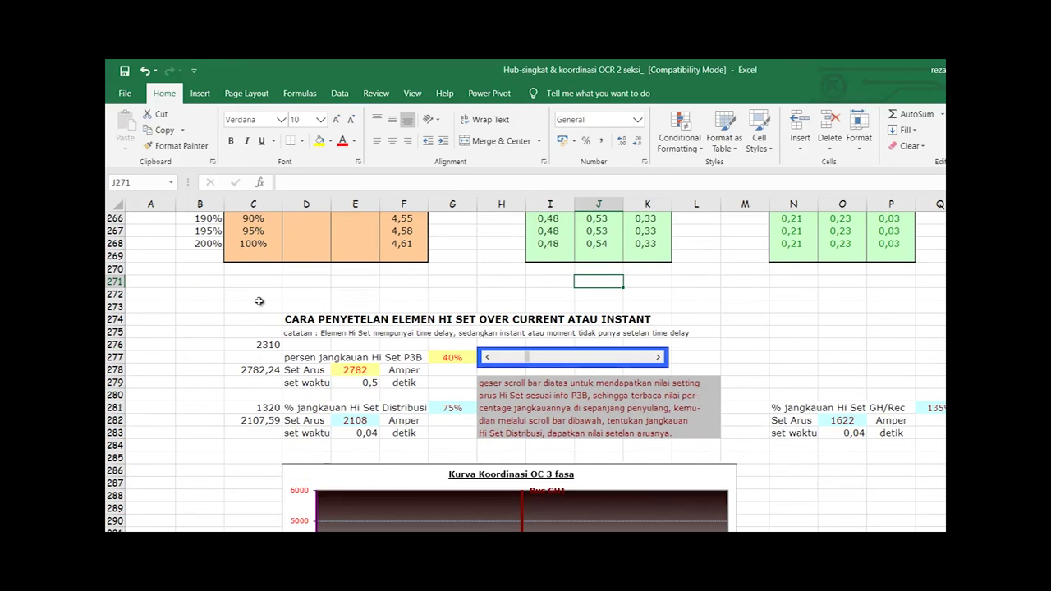
key("ctrl+Up")
key("ctrl+Up")
key("Up")
key("Up")
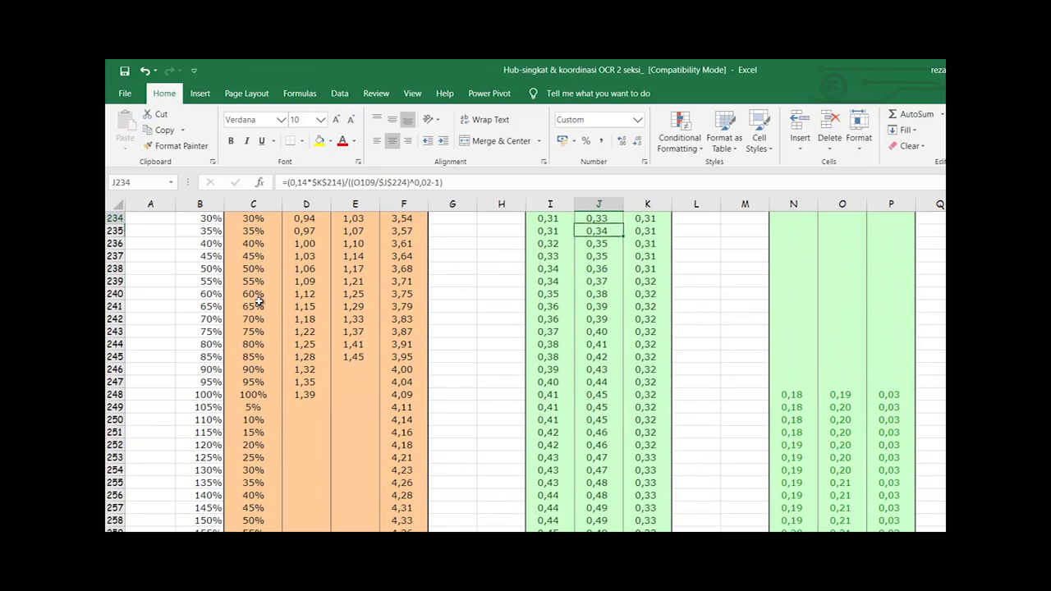
Return to the start of the worksheet and view the primary distribution network configuration diagram
key("ctrl+Up")
key("Up")
key("ctrl+Up")
key("ctrl+Up")
key("ctrl+Up")
key("Left")
key("Left")
key("Left")
key("Home")
key("ctrl+Up")
key("Up")
key("Up")
key("Up")
key("Up")
key("Up")
key("Up")
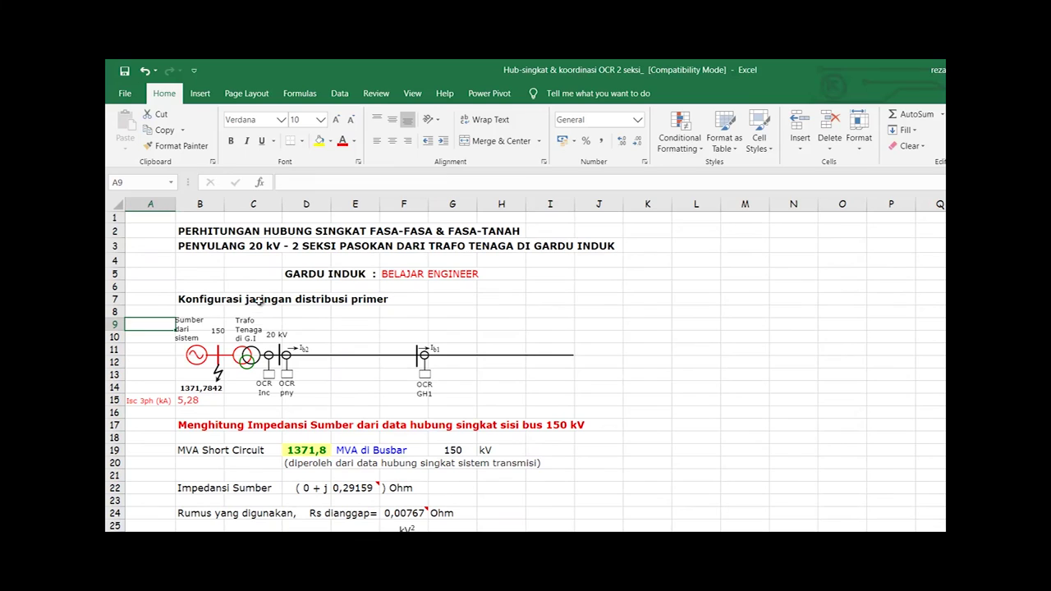
key("Up")
key("Up")
key("Right")
key("Up")
key("Right")
Review the source impedance section based on the 150 kV bus short-circuit data, down to row 21
key("Down")
key("Down")
key("Down")
key("Down")
key("Down")
key("Down")
key("Down")
key("Down")
key("Down")
key("Down")
key("Down")
key("Down")
key("Down")
key("Down")
key("Down")
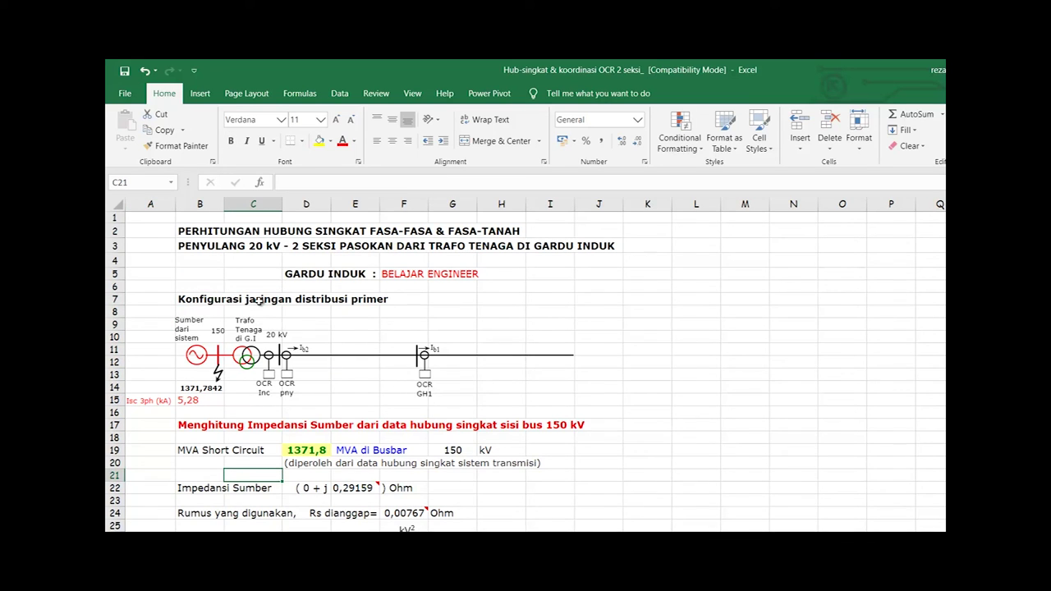
key("Right")
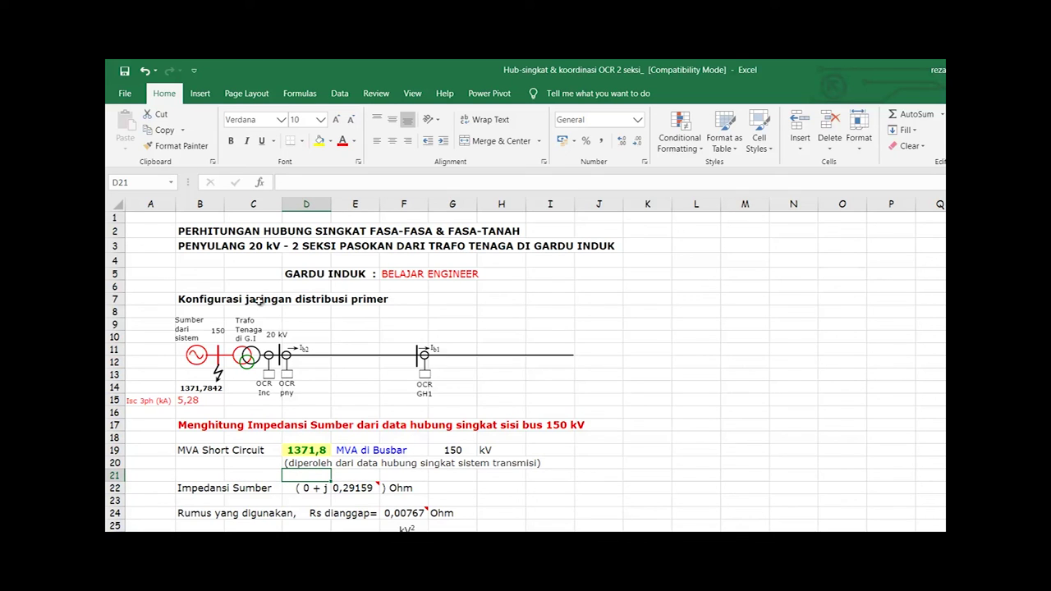
Examine the source impedance result and the formula used for it below row 21
key("Down")
key("Down")
key("Down")
key("Down")
key("Down")
key("Down")
key("Down")
key("Down")
key("Down")
Go back to the worksheet title in row 2 and the GARDU INDUK heading in D5
key("Up")
key("Up")
key("Up")
key("Up")
key("Up")
key("Up")
key("Up")
key("Up")
key("Up")
key("Up")
key("Up")
key("Up")
key("Up")
key("Up")
key("Up")
key("Up")
key("Up")
key("Up")
key("Up")
key("Up")
key("Up")
key("Up")
key("Up")
key("Up")
key("Up")
key("Up")
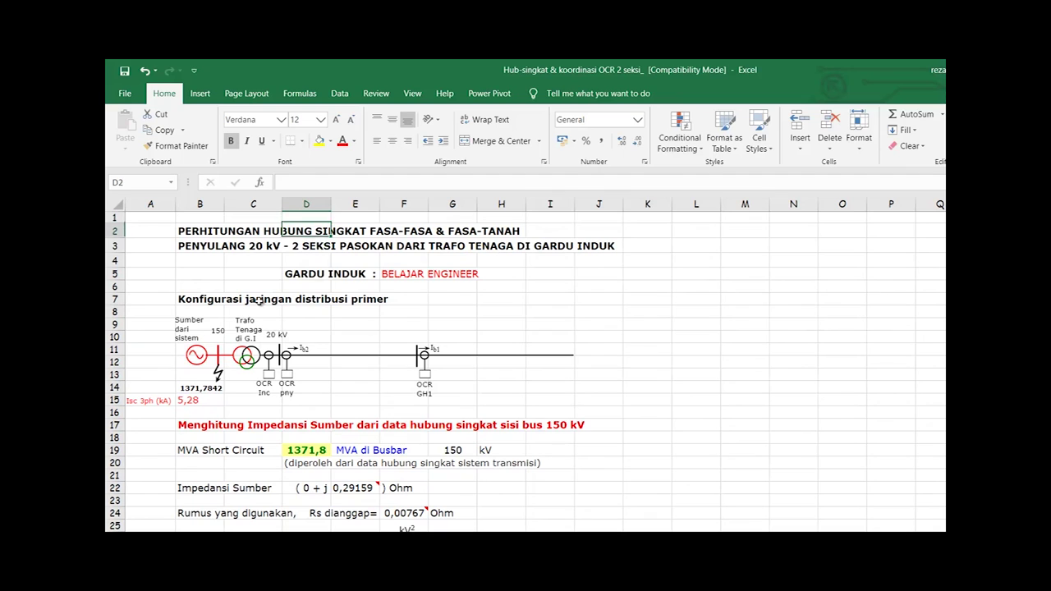
key("Down")
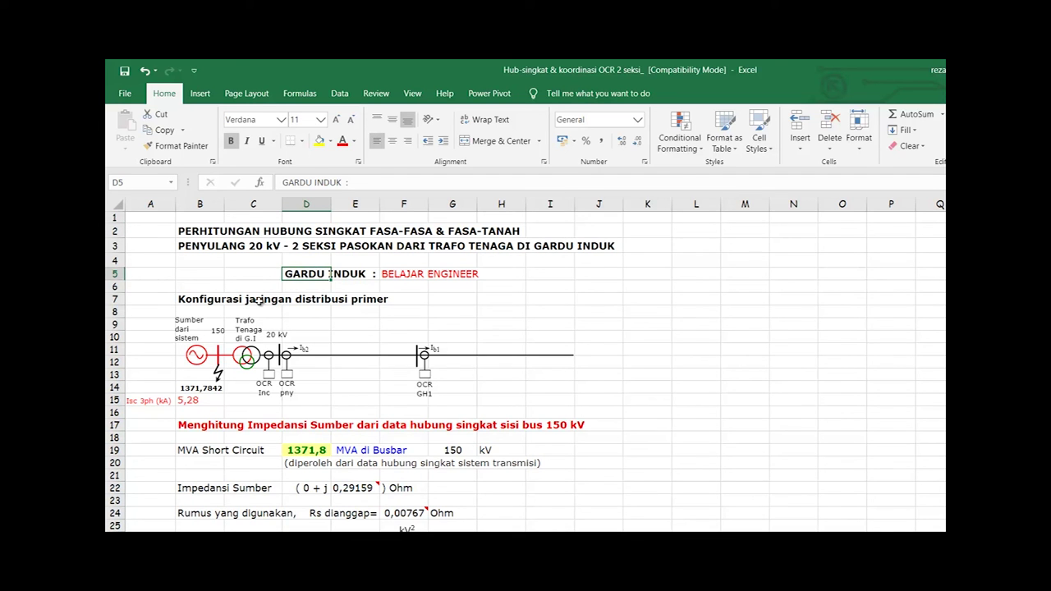